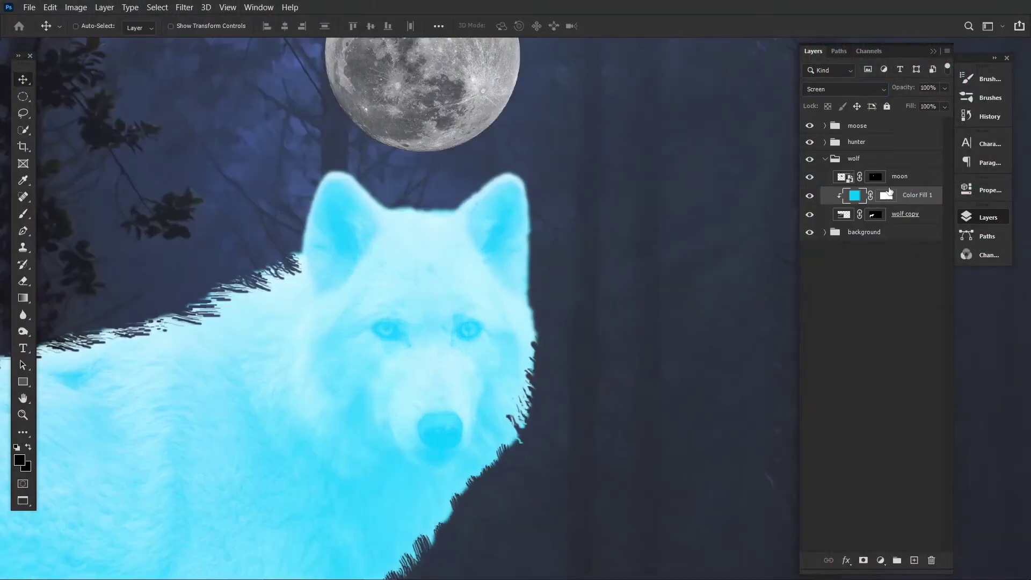
- Adjust the Color Fill colour so the wolf's eye tint turns cyan
{"action": "left_click_drag", "start_coordinate": [837, 206], "coordinate": [838, 216]}
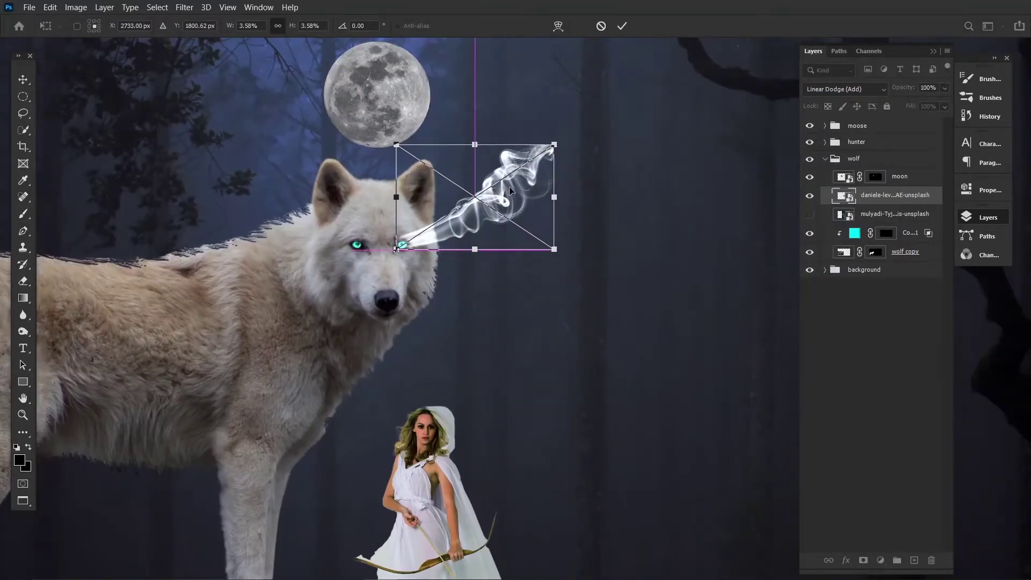
- Shrink the smoke beside the wolf's eye and warp it into a curling wisp
{"action": "left_click_drag", "start_coordinate": [554, 143], "coordinate": [502, 192]}
{"action": "right_click", "coordinate": [463, 265]}
{"action": "left_click", "coordinate": [486, 345]}
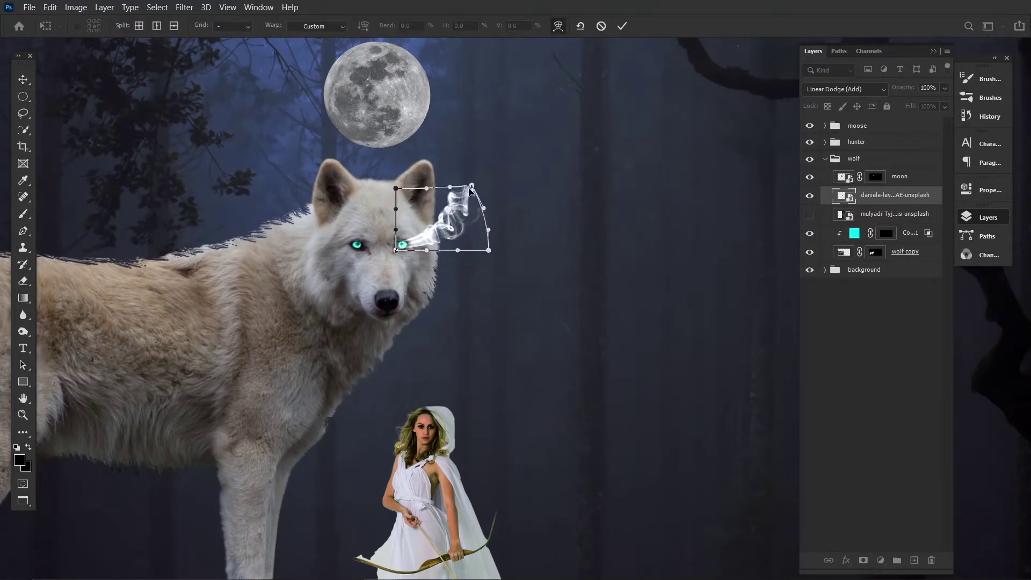
{"action": "key", "text": "Return"}
- Duplicate the smoke, flip it horizontally onto the other eye, and warp its curl inward
{"action": "key", "text": "ctrl+j"}
{"action": "key", "text": "ctrl+t"}
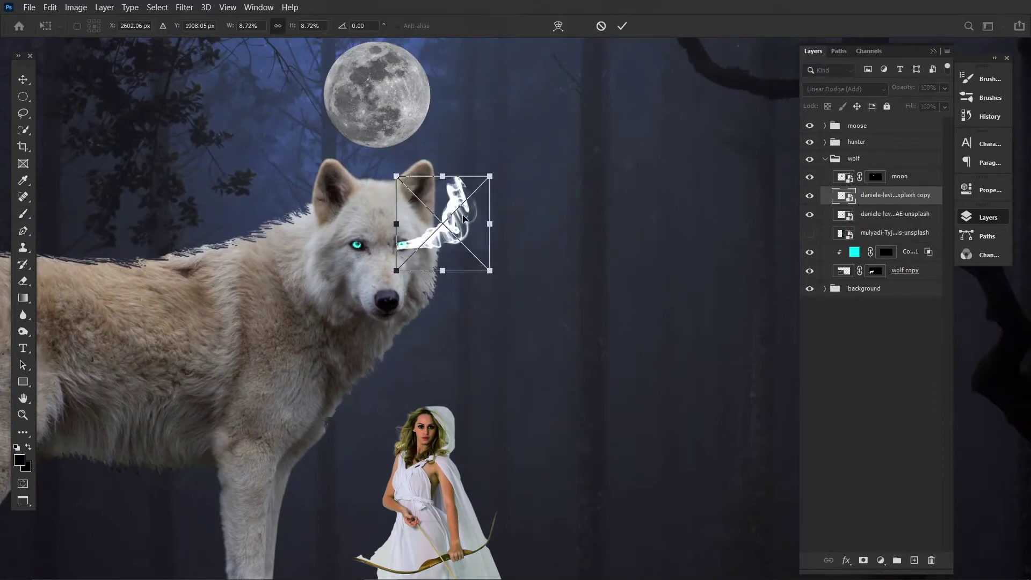
{"action": "right_click", "coordinate": [471, 318]}
{"action": "left_click", "coordinate": [499, 519]}
{"action": "left_click_drag", "start_coordinate": [419, 215], "coordinate": [324, 214]}
{"action": "right_click", "coordinate": [333, 227]}
{"action": "left_click", "coordinate": [356, 307]}
{"action": "left_click_drag", "start_coordinate": [268, 176], "coordinate": [300, 178]}
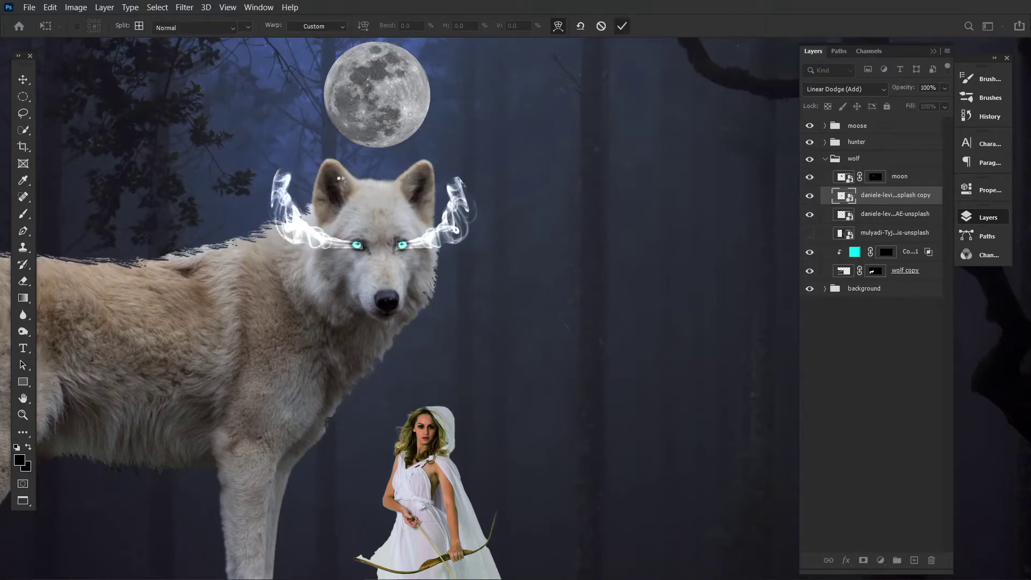
{"action": "key", "text": "Return"}
- Colorize the smoke cyan-blue with Hue/Saturation
{"action": "key", "text": "ctrl+0"}
{"action": "key", "text": "ctrl+1"}
{"action": "key", "text": "ctrl+u"}
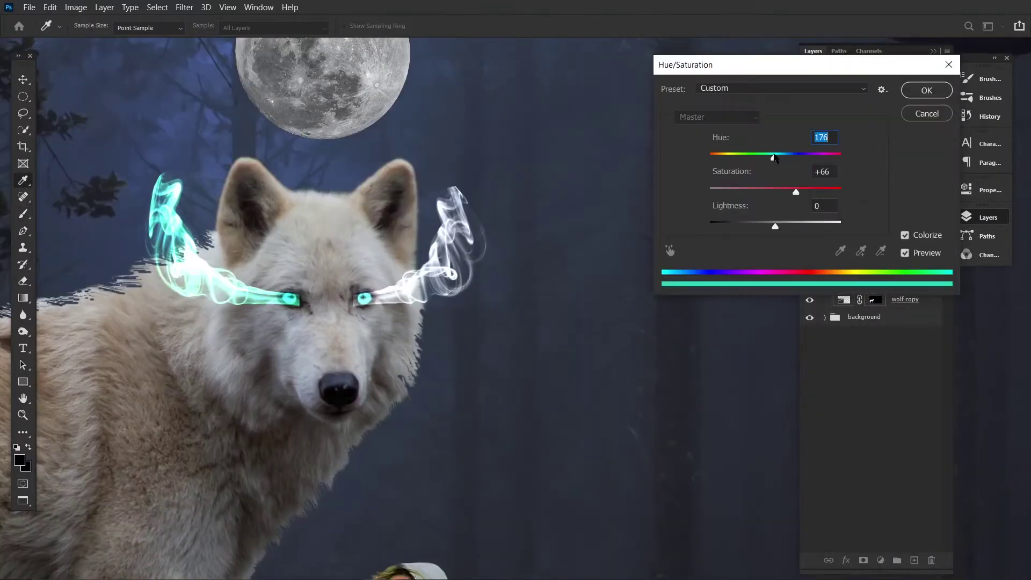
{"action": "left_click_drag", "start_coordinate": [774, 157], "coordinate": [794, 156]}
{"action": "key", "text": "Tab"}
{"action": "left_click", "coordinate": [926, 90]}
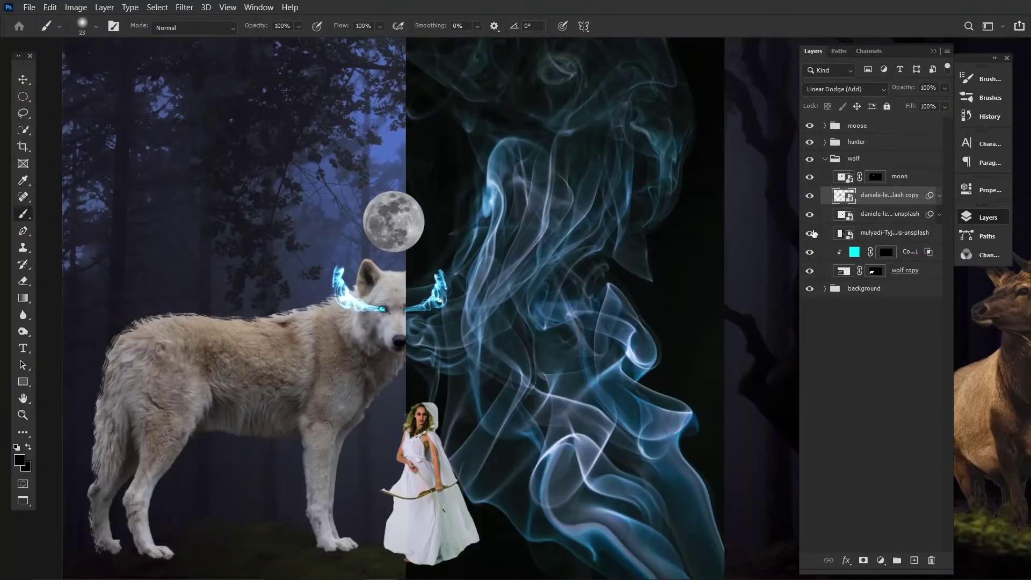
- Show the large smoke layer, blend it lighter, and boost its contrast with Levels
{"action": "left_click", "coordinate": [844, 89]}
{"action": "left_click", "coordinate": [838, 252]}
{"action": "key", "text": "ctrl+l"}
{"action": "left_click_drag", "start_coordinate": [879, 267], "coordinate": [834, 268]}
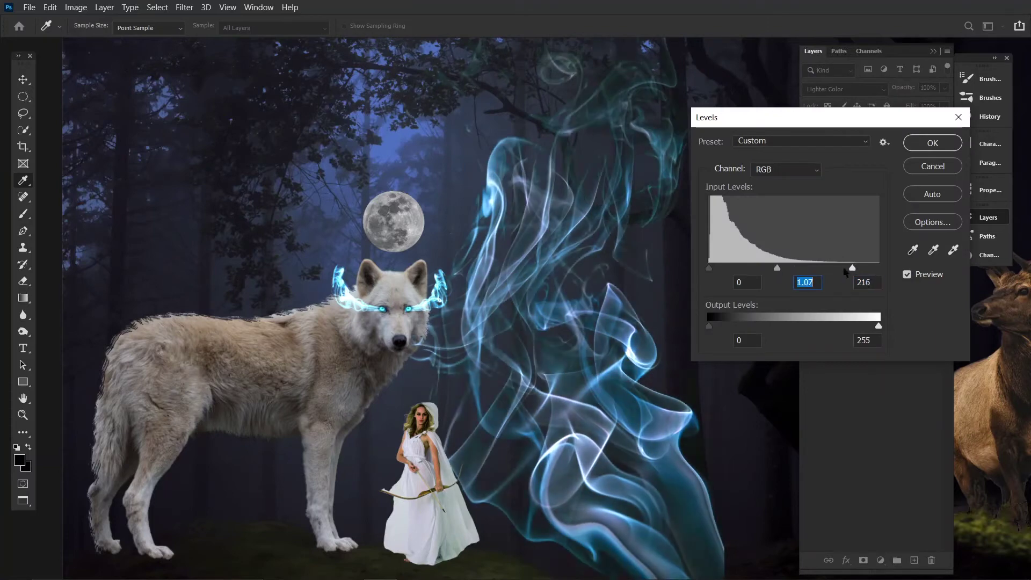
{"action": "left_click_drag", "start_coordinate": [709, 268], "coordinate": [713, 267]}
{"action": "key", "text": "Return"}
- Move and shrink the smoke plume over the back half of the wolf's body
{"action": "key", "text": "ctrl+t"}
{"action": "left_click_drag", "start_coordinate": [564, 322], "coordinate": [226, 322]}
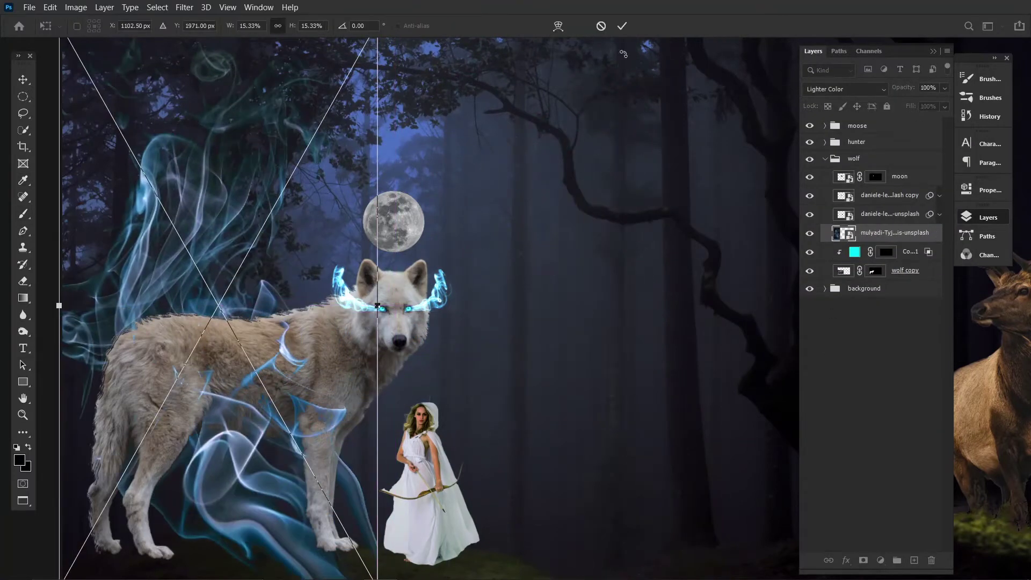
{"action": "key", "text": "Return"}
{"action": "key", "text": "b"}
{"action": "key", "text": "ctrl+t"}
{"action": "left_click_drag", "start_coordinate": [340, 143], "coordinate": [312, 196]}
{"action": "key", "text": "Return"}
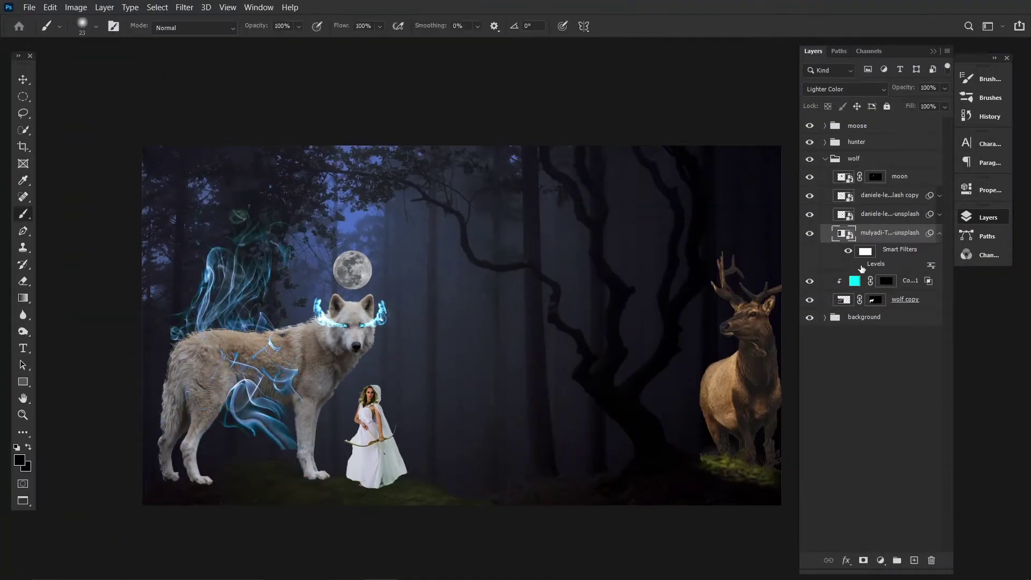
- Set the plume to Linear Dodge (Add), apply Levels, and tint it cyan with Hue/Saturation
{"action": "left_click", "coordinate": [843, 89]}
{"action": "left_click", "coordinate": [829, 115]}
{"action": "key", "text": "ctrl+l"}
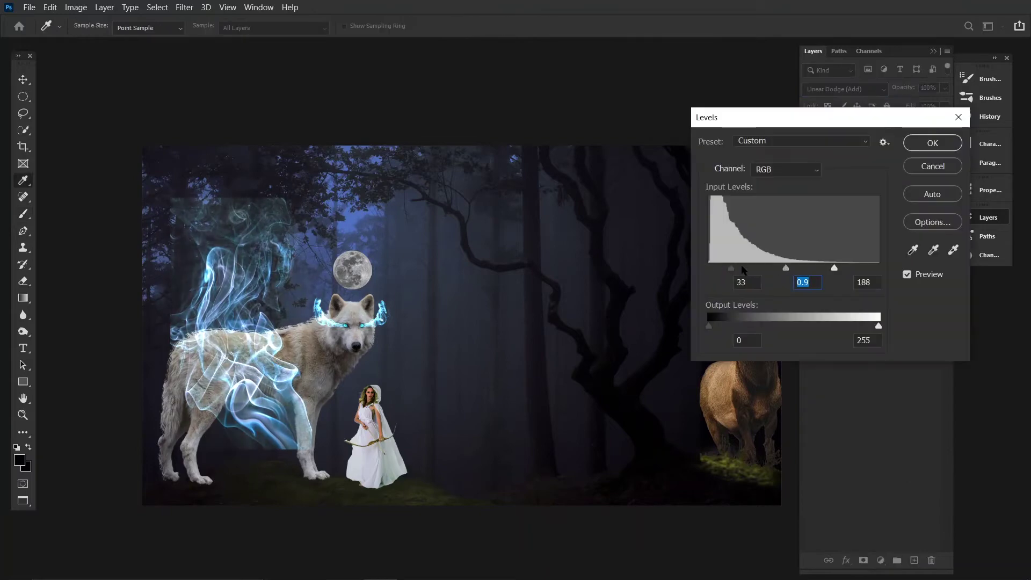
{"action": "left_click", "coordinate": [932, 143]}
{"action": "key", "text": "ctrl+u"}
{"action": "left_click_drag", "start_coordinate": [773, 155], "coordinate": [782, 157]}
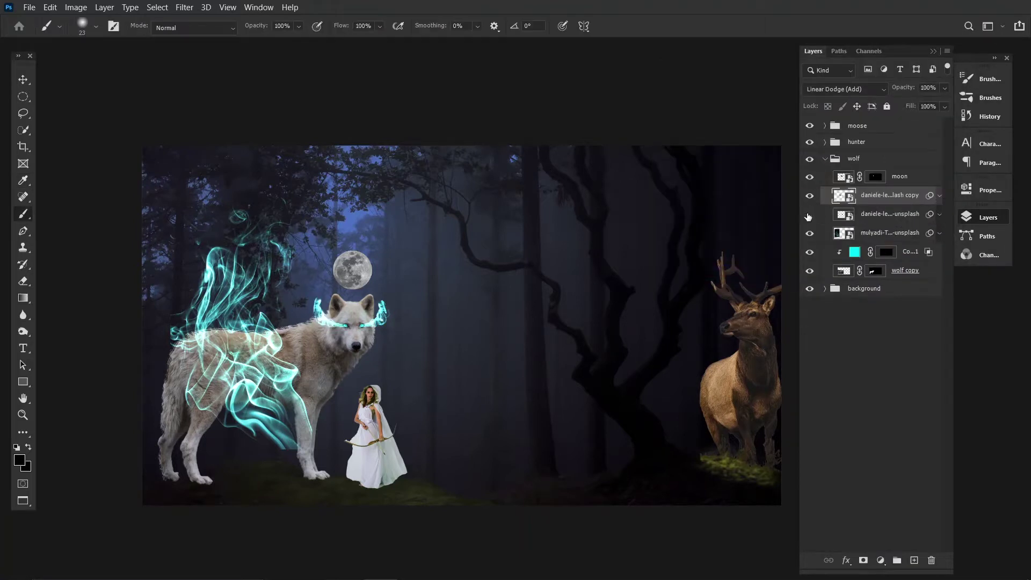
- Soften the mist layer with a Gaussian Blur
{"action": "left_click", "coordinate": [185, 7]}
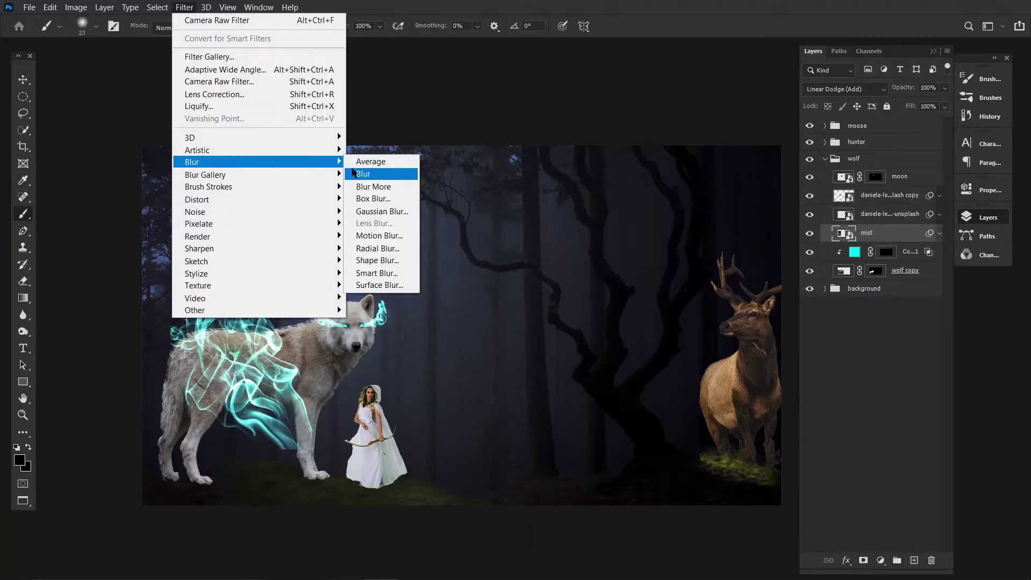
{"action": "left_click", "coordinate": [370, 207]}
{"action": "key", "text": "Return"}
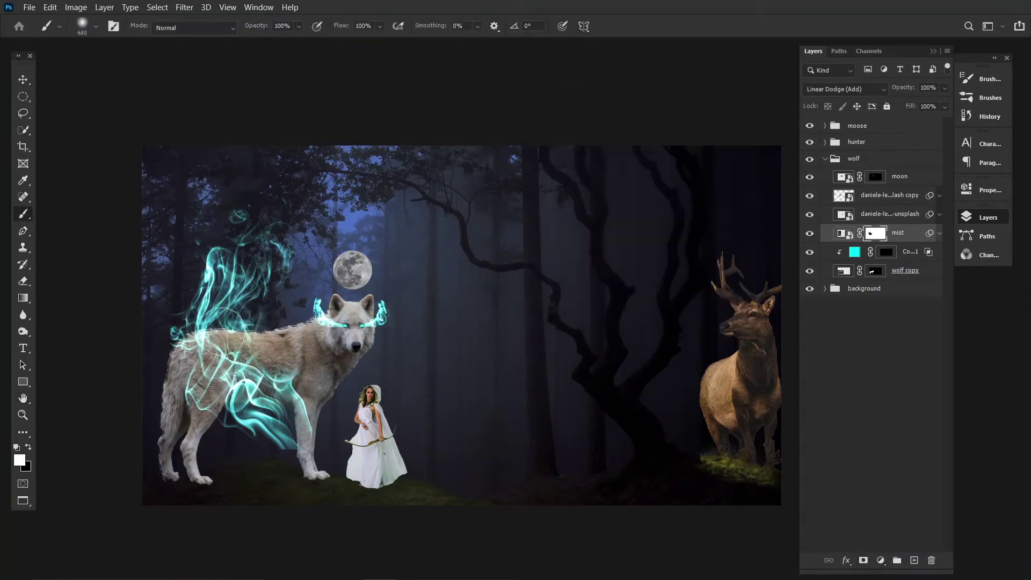
- Duplicate the mist below the wolf and flip the copy horizontally and vertically
{"action": "key", "text": "ctrl+j"}
{"action": "left_click_drag", "start_coordinate": [898, 233], "coordinate": [899, 293]}
{"action": "key", "text": "ctrl+t"}
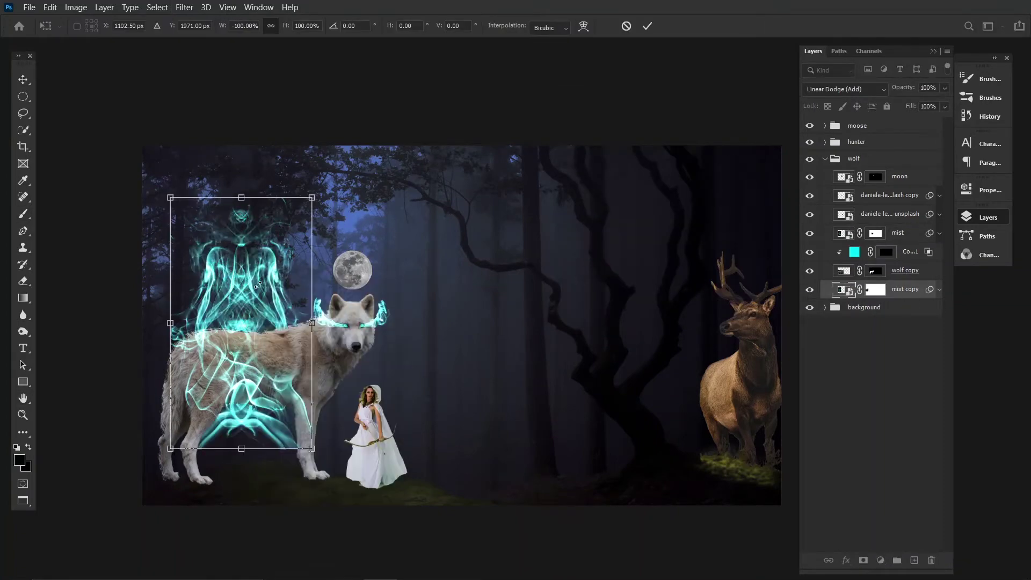
{"action": "right_click", "coordinate": [310, 306]}
{"action": "left_click", "coordinate": [348, 530]}
{"action": "right_click", "coordinate": [310, 306]}
{"action": "left_click", "coordinate": [343, 541]}
{"action": "key", "text": "Return"}
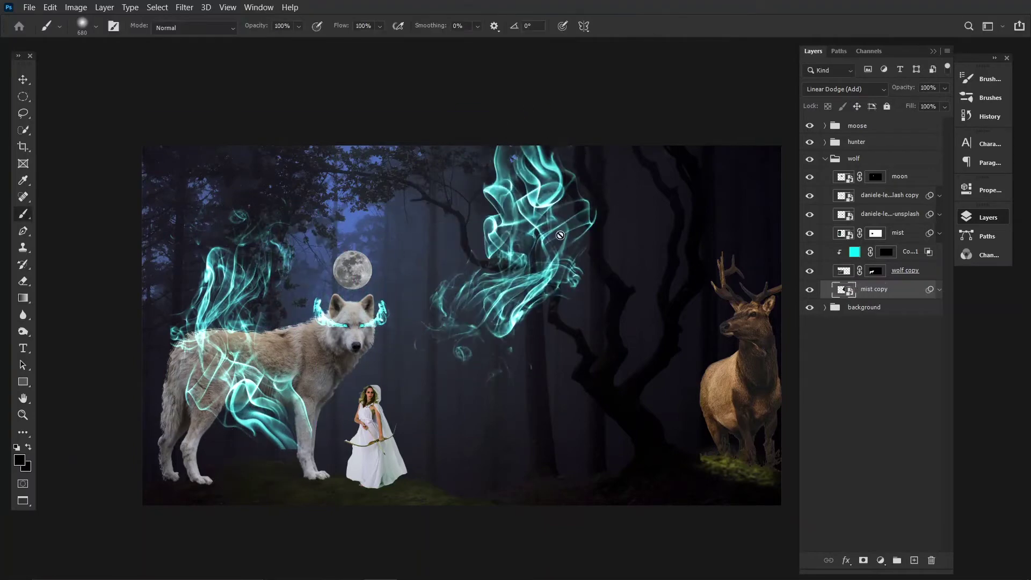
- Rotate the mist copy to wrap around the wolf, then ready a brush on the mist mask
{"action": "key", "text": "ctrl+t"}
{"action": "left_click_drag", "start_coordinate": [439, 305], "coordinate": [311, 264]}
{"action": "key", "text": "Return"}
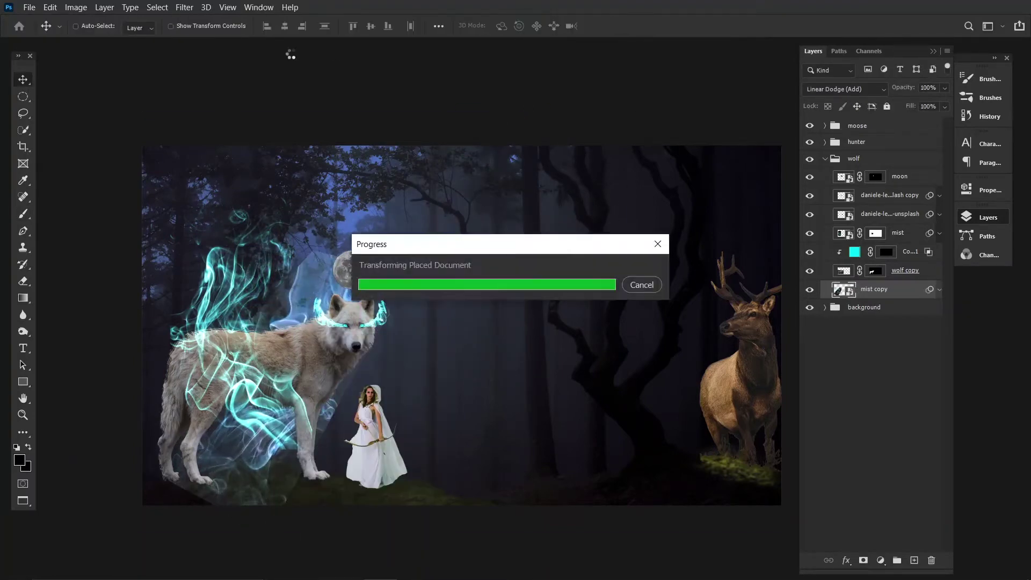
{"action": "left_click", "coordinate": [876, 232]}
{"action": "key", "text": "b"}
{"action": "key", "text": "x"}
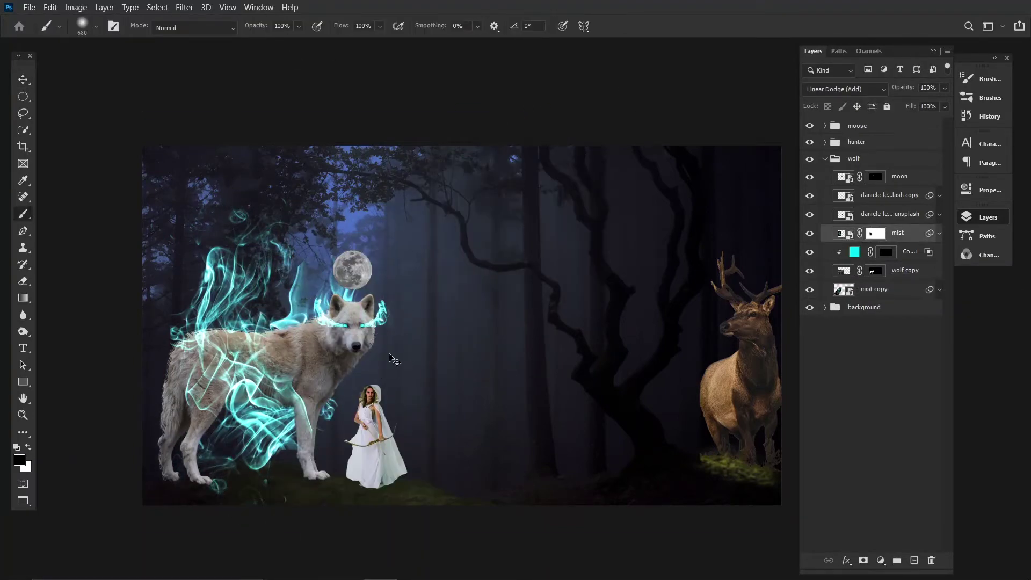
{"action": "scroll", "coordinate": [299, 320], "scroll_direction": "up", "scroll_amount": 2}
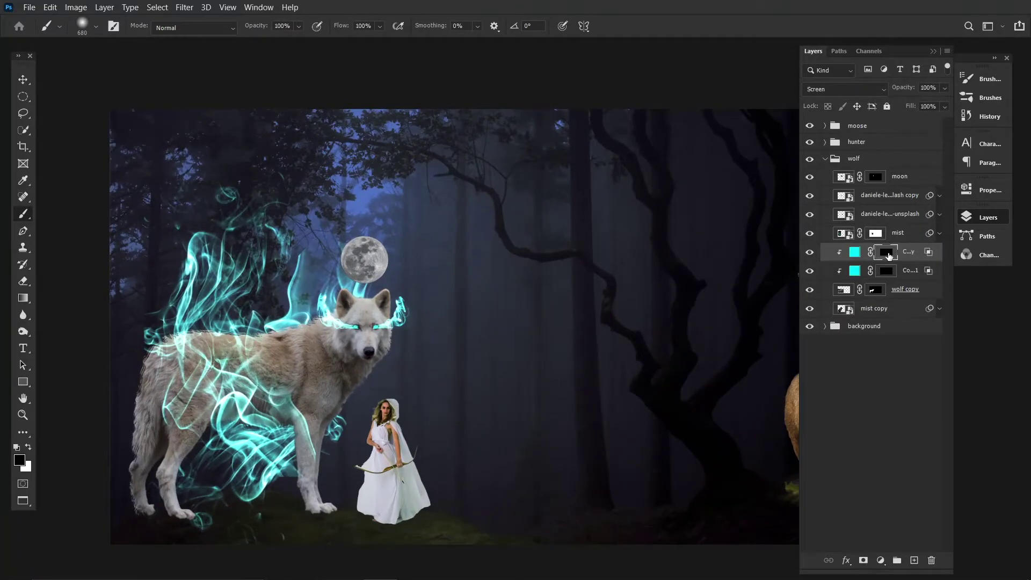
- Paint white on the Color Fill mask to tint the wolf's body and flank cyan
{"action": "key", "text": "ctrl+i"}
{"action": "key", "text": "ctrl+z"}
{"action": "key", "text": "x"}
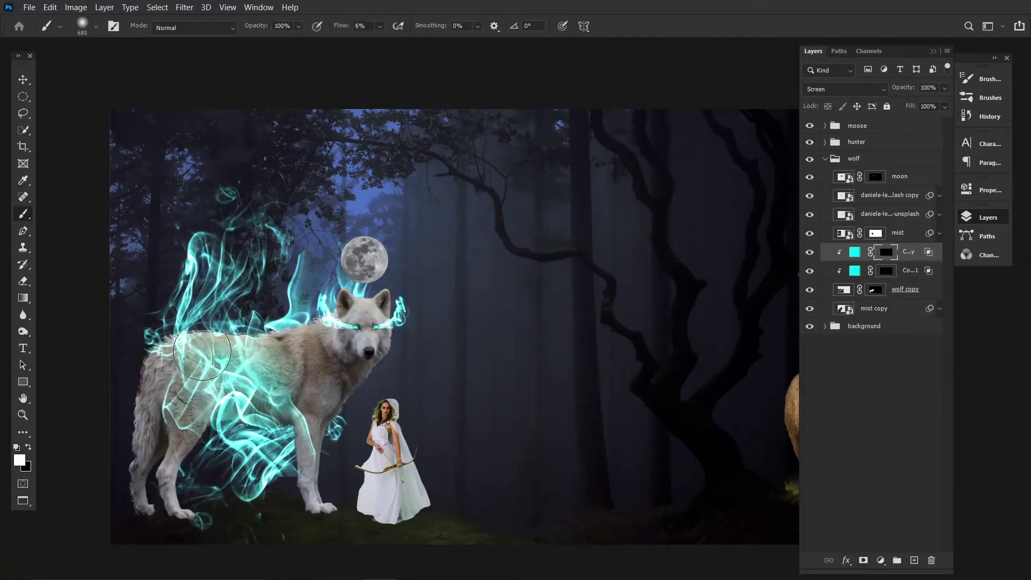
{"action": "left_click_drag", "start_coordinate": [259, 358], "coordinate": [290, 376]}
{"action": "scroll", "coordinate": [352, 312], "scroll_direction": "up", "scroll_amount": 3}
{"action": "scroll", "coordinate": [352, 311], "scroll_direction": "up", "scroll_amount": 2}
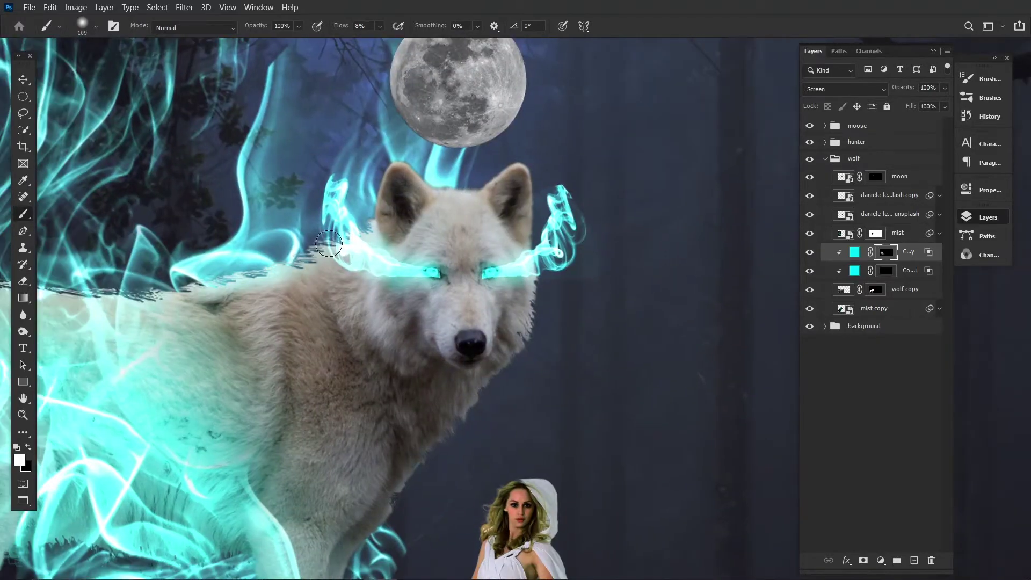
{"action": "left_click_drag", "start_coordinate": [245, 337], "coordinate": [633, 172]}
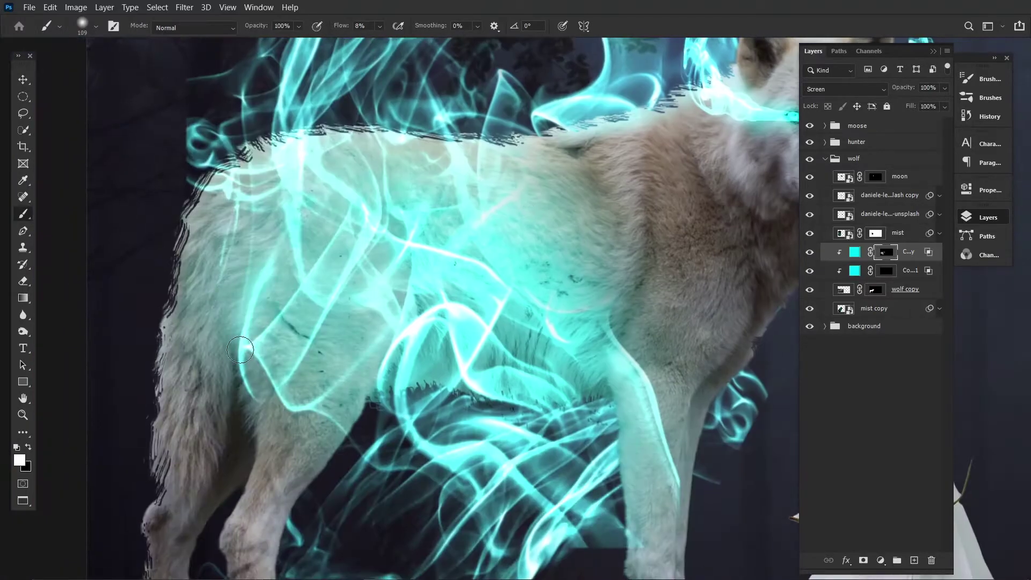
{"action": "left_click_drag", "start_coordinate": [257, 429], "coordinate": [380, 333]}
{"action": "left_click_drag", "start_coordinate": [618, 446], "coordinate": [554, 291]}
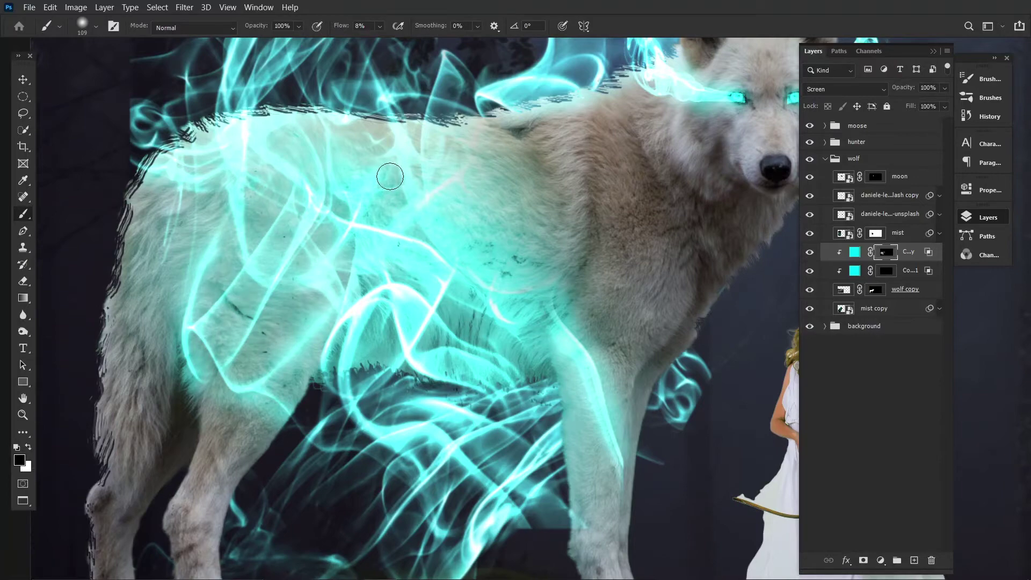
- Swap the painting colours and hide the archer group
{"action": "scroll", "coordinate": [598, 511], "scroll_direction": "down", "scroll_amount": 2}
{"action": "key", "text": "x"}
{"action": "scroll", "coordinate": [538, 322], "scroll_direction": "down", "scroll_amount": 2}
{"action": "scroll", "coordinate": [491, 253], "scroll_direction": "up", "scroll_amount": 4}
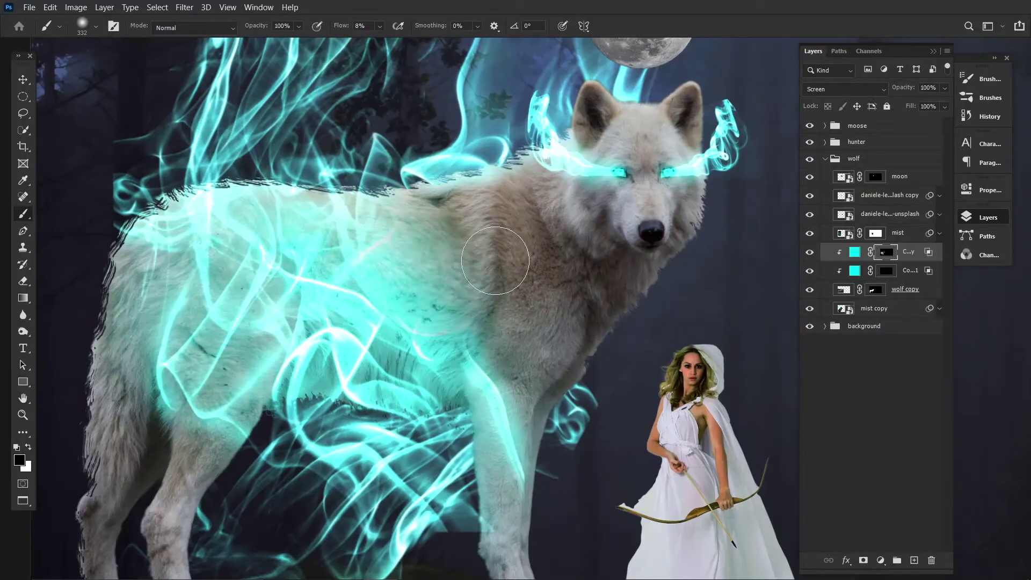
{"action": "scroll", "coordinate": [530, 285], "scroll_direction": "down", "scroll_amount": 3}
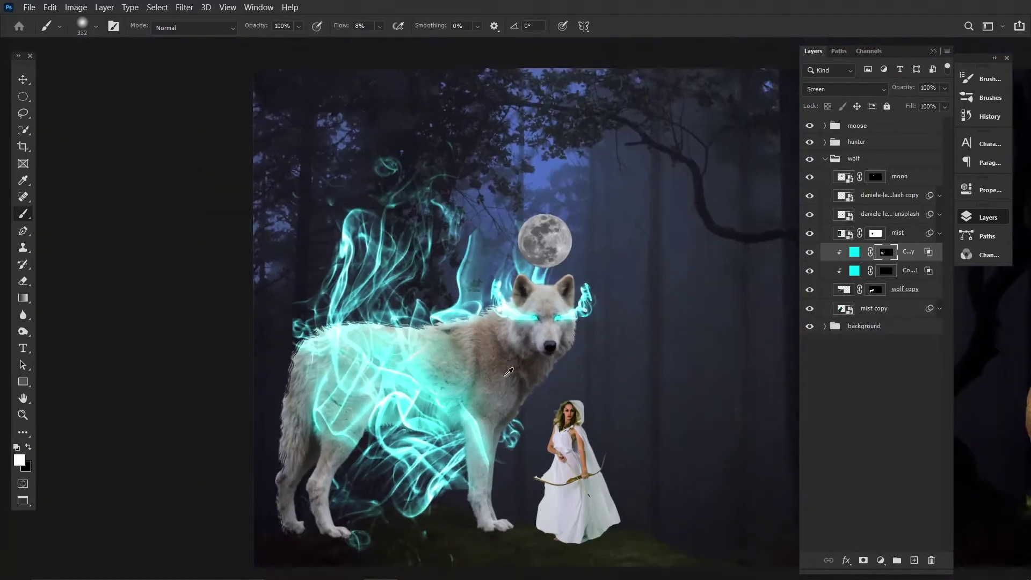
{"action": "scroll", "coordinate": [516, 319], "scroll_direction": "down", "scroll_amount": 2}
{"action": "left_click", "coordinate": [810, 142]}
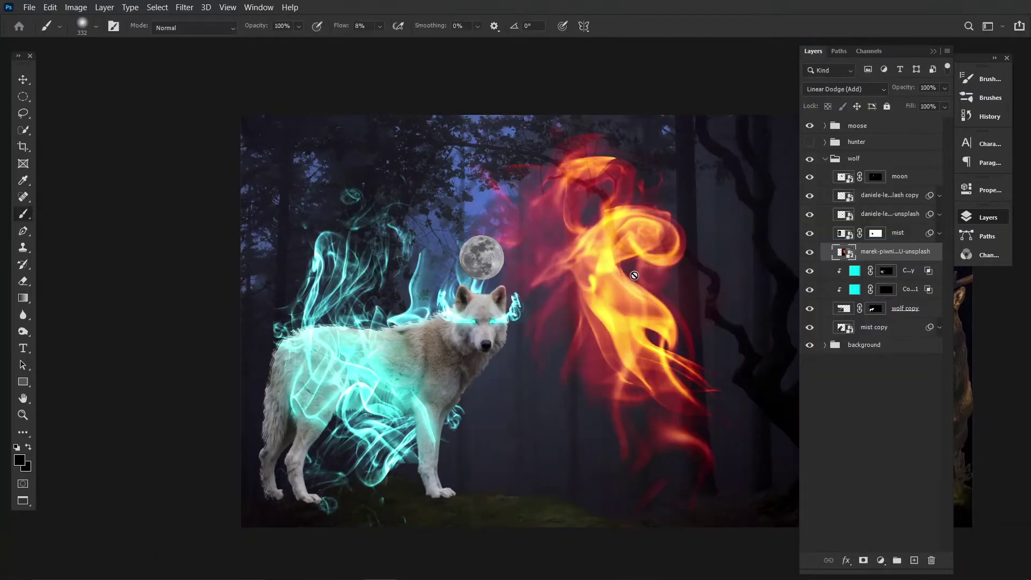
- Recolour the fire image cyan and move it above the wolf's back
{"action": "key", "text": "ctrl+u"}
{"action": "left_click_drag", "start_coordinate": [763, 188], "coordinate": [782, 192]}
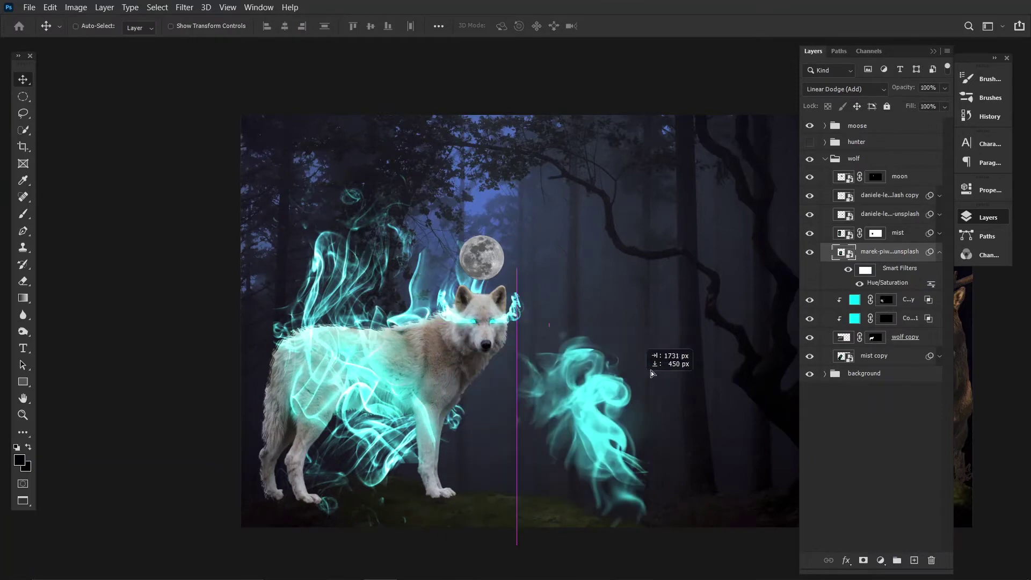
{"action": "left_click_drag", "start_coordinate": [649, 350], "coordinate": [418, 150]}
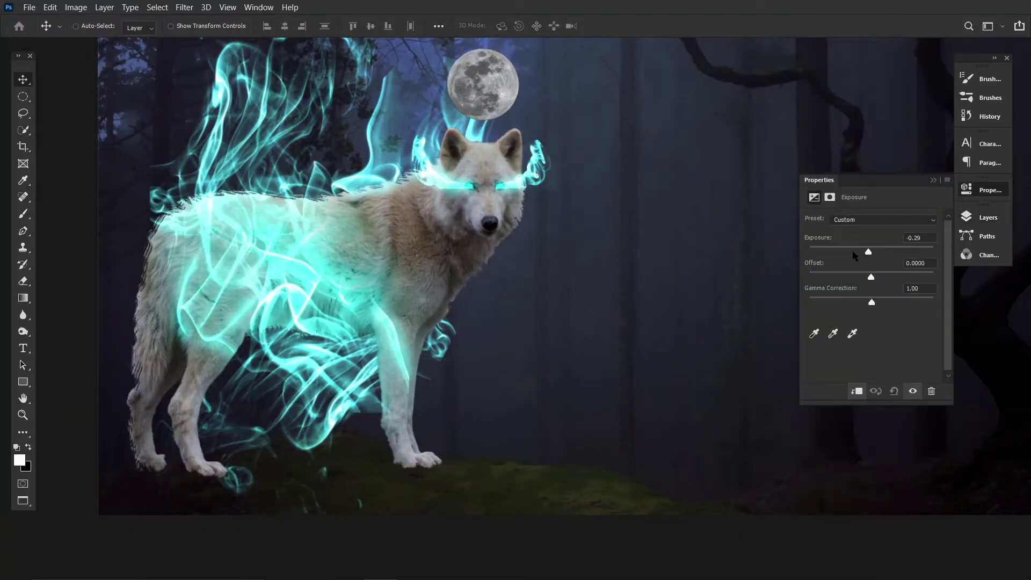
- Lower the Levels output white to about 155 to darken the wolf
{"action": "left_click", "coordinate": [983, 217]}
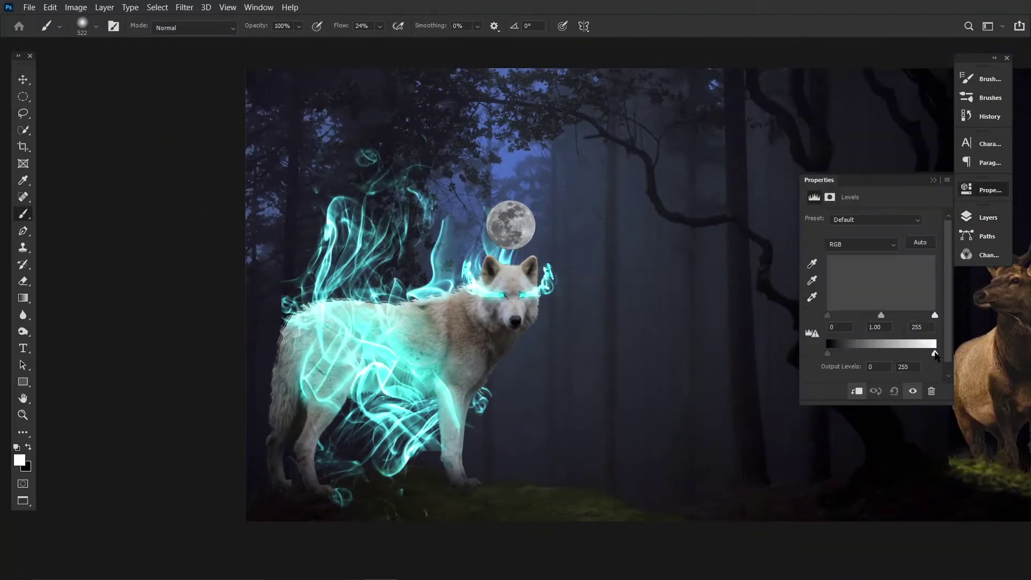
{"action": "left_click_drag", "start_coordinate": [935, 353], "coordinate": [894, 353]}
{"action": "left_click", "coordinate": [988, 218]}
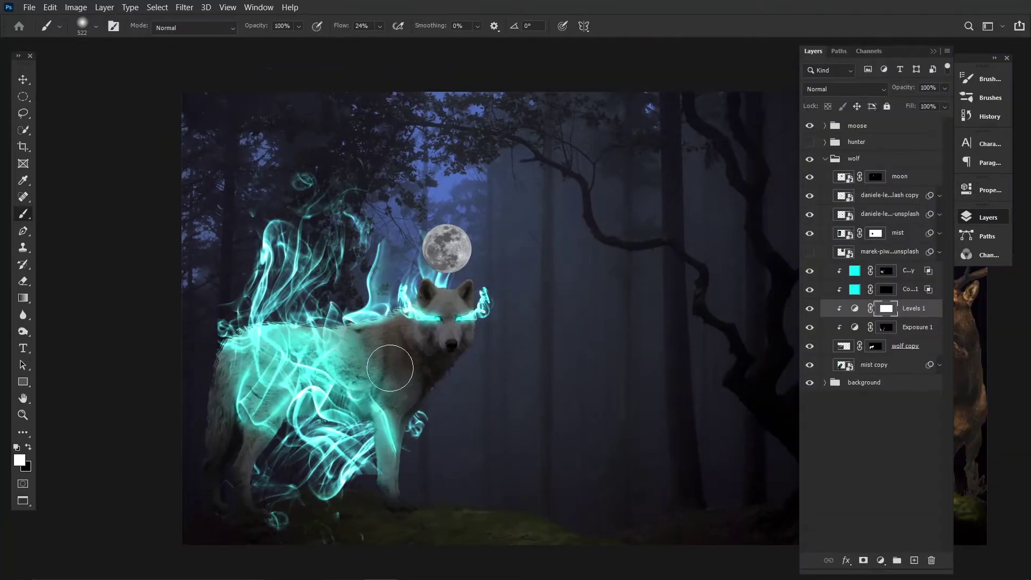
- Set black as the mask colour and rename the cyan glow fill layer
{"action": "key", "text": "x"}
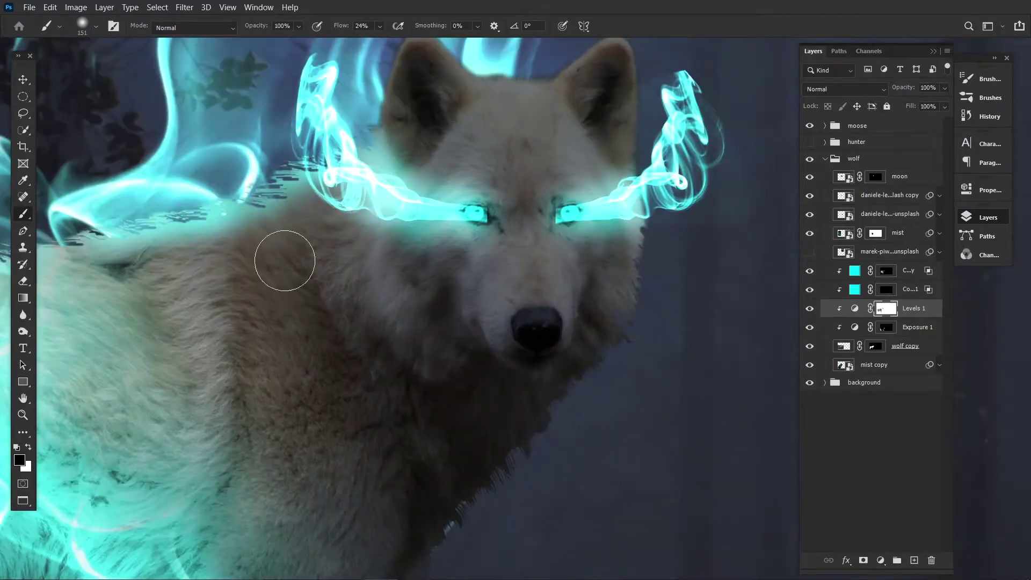
{"action": "scroll", "coordinate": [283, 258], "scroll_direction": "down", "scroll_amount": 3}
{"action": "scroll", "coordinate": [322, 269], "scroll_direction": "up", "scroll_amount": 2}
{"action": "scroll", "coordinate": [357, 288], "scroll_direction": "up", "scroll_amount": 3}
{"action": "scroll", "coordinate": [356, 287], "scroll_direction": "down", "scroll_amount": 3}
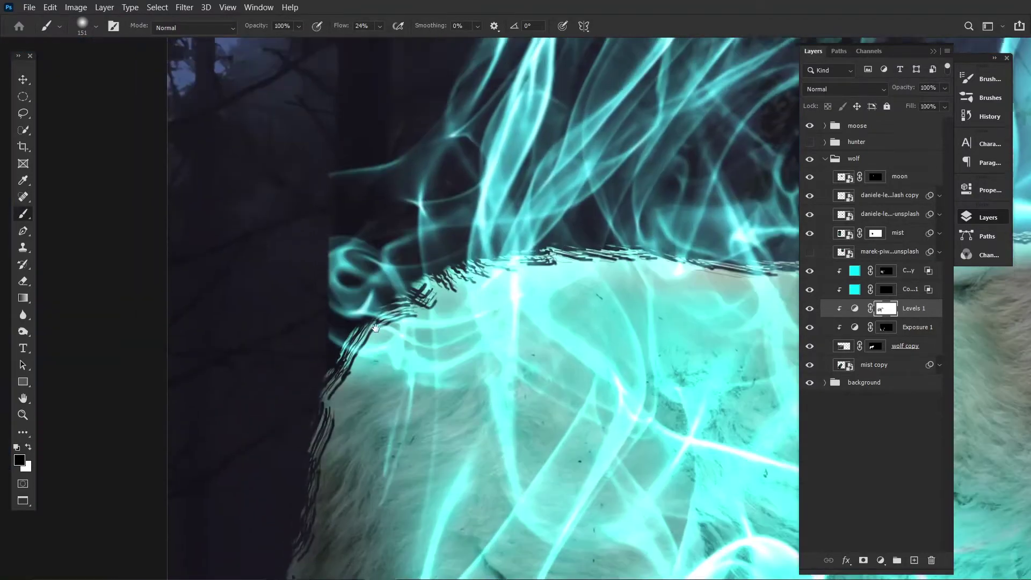
{"action": "scroll", "coordinate": [356, 288], "scroll_direction": "down", "scroll_amount": 3}
{"action": "scroll", "coordinate": [376, 241], "scroll_direction": "up", "scroll_amount": 4}
{"action": "scroll", "coordinate": [531, 454], "scroll_direction": "down", "scroll_amount": 4}
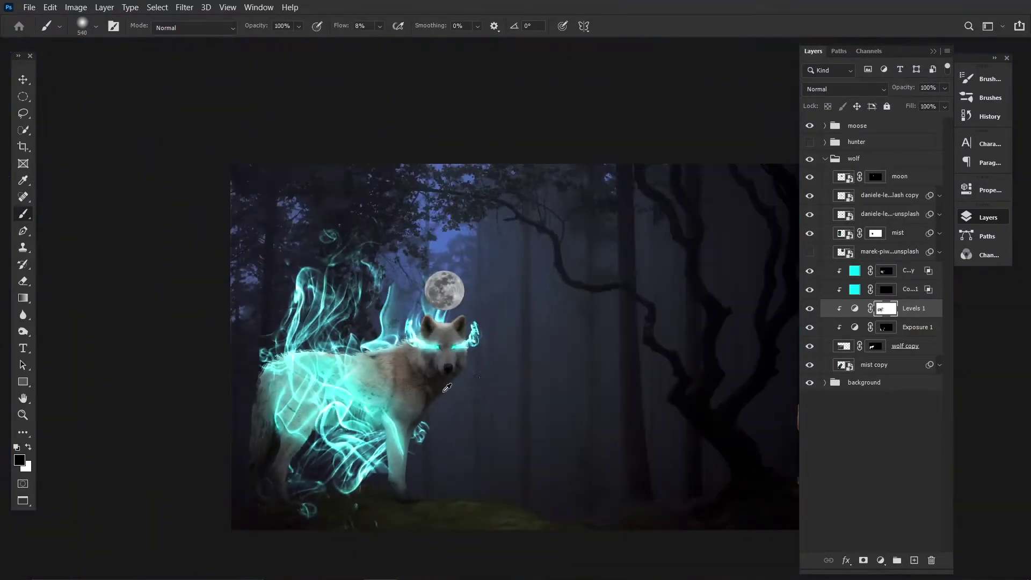
{"action": "scroll", "coordinate": [399, 459], "scroll_direction": "up", "scroll_amount": 5}
{"action": "scroll", "coordinate": [400, 459], "scroll_direction": "up", "scroll_amount": 1}
{"action": "double_click", "coordinate": [910, 290]}
{"action": "type", "text": "eyes"}
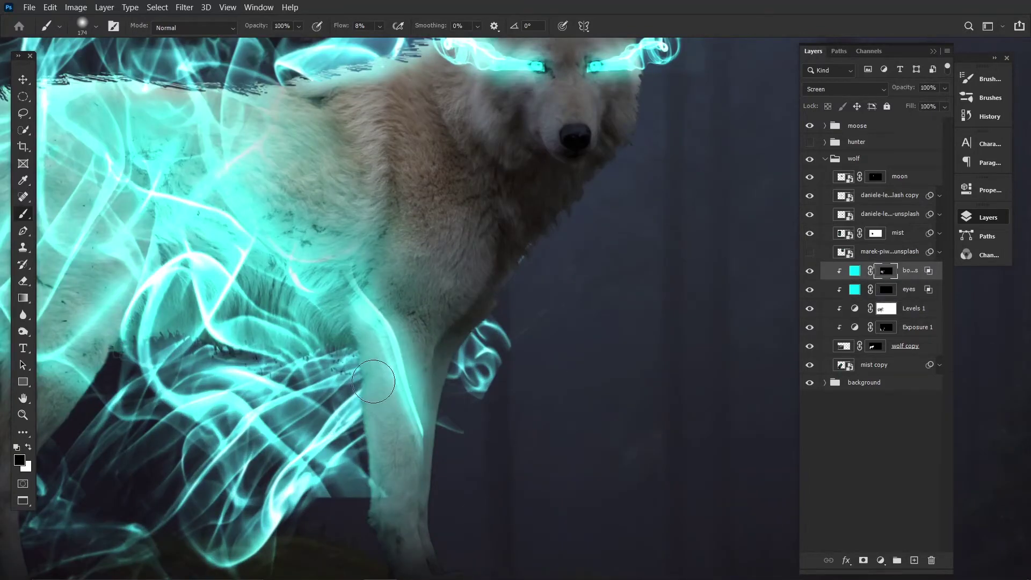
- Paint white on the glow mask to brighten the cyan glow around the wolf's eyes
{"action": "scroll", "coordinate": [234, 281], "scroll_direction": "left", "scroll_amount": 5}
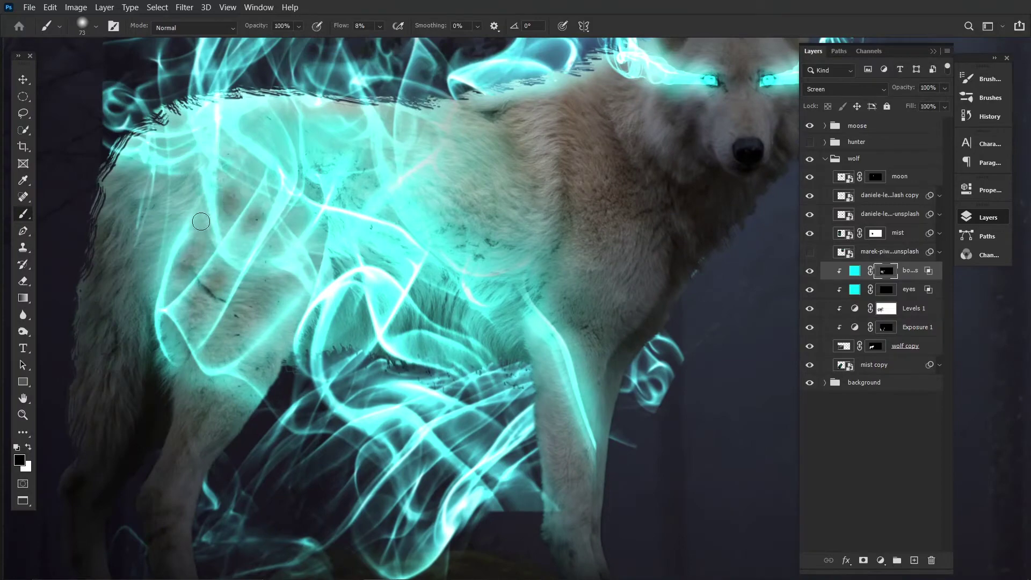
{"action": "scroll", "coordinate": [314, 250], "scroll_direction": "down", "scroll_amount": 4}
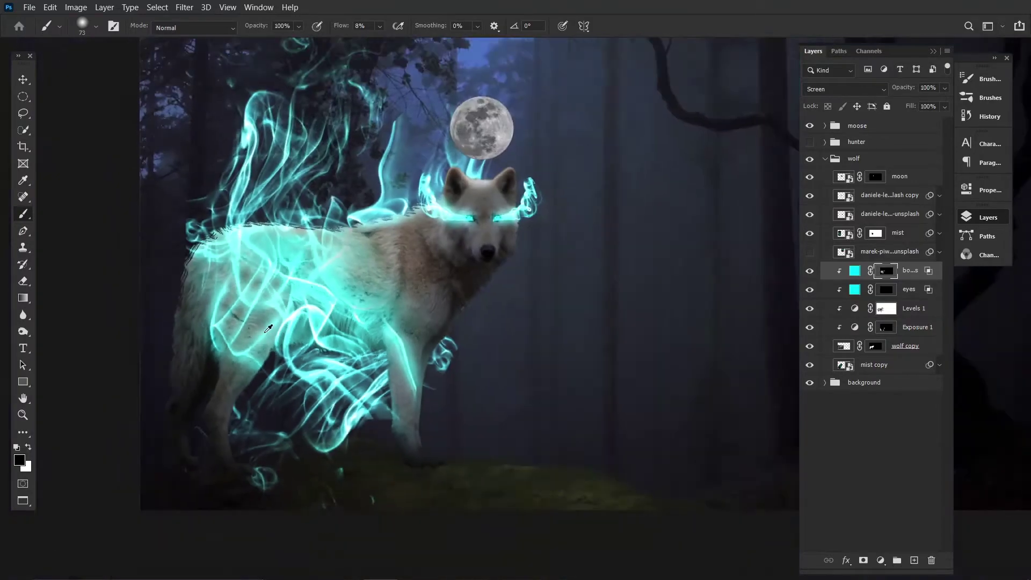
{"action": "scroll", "coordinate": [301, 322], "scroll_direction": "up", "scroll_amount": 4}
{"action": "scroll", "coordinate": [285, 422], "scroll_direction": "down", "scroll_amount": 4}
{"action": "scroll", "coordinate": [494, 356], "scroll_direction": "up", "scroll_amount": 2}
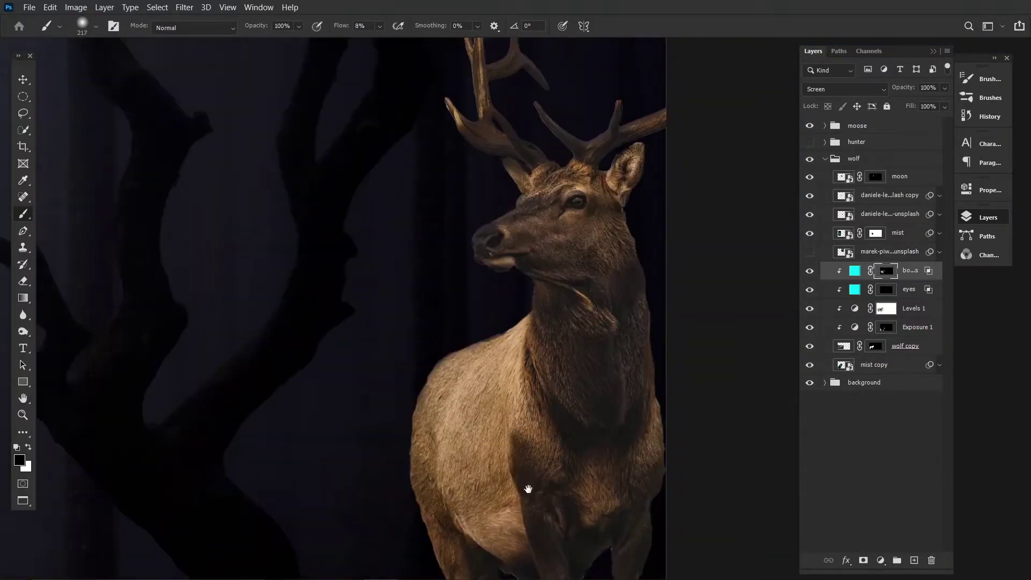
{"action": "scroll", "coordinate": [529, 488], "scroll_direction": "down", "scroll_amount": 2}
{"action": "scroll", "coordinate": [307, 266], "scroll_direction": "up", "scroll_amount": 4}
{"action": "key", "text": "x"}
{"action": "left_click_drag", "start_coordinate": [307, 266], "coordinate": [166, 234]}
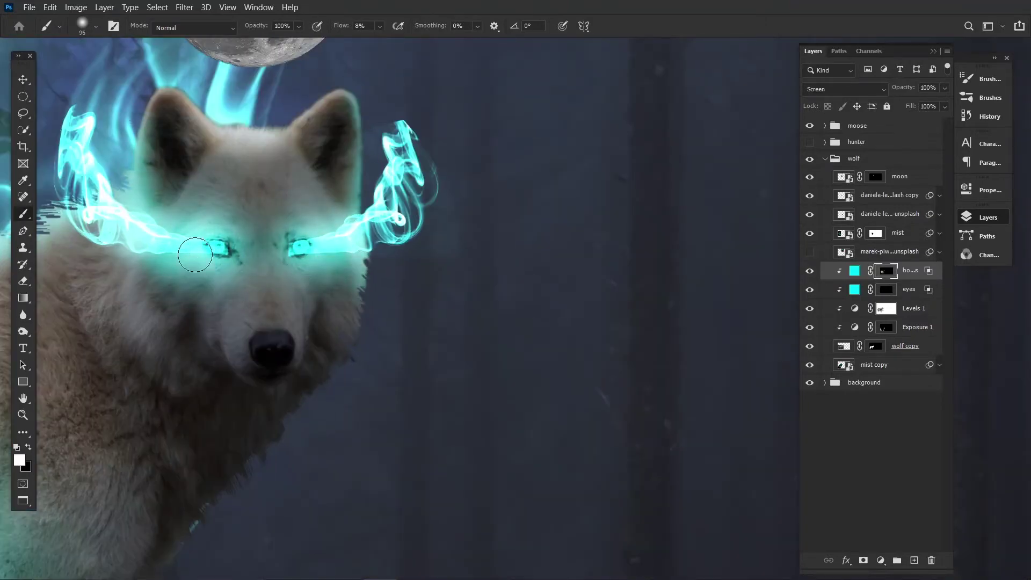
- Drag the top glow layer's Blend If underlying slider to hide glow over dark areas
{"action": "scroll", "coordinate": [195, 255], "scroll_direction": "down", "scroll_amount": 4}
{"action": "scroll", "coordinate": [242, 301], "scroll_direction": "down", "scroll_amount": 1}
{"action": "scroll", "coordinate": [290, 352], "scroll_direction": "up", "scroll_amount": 5}
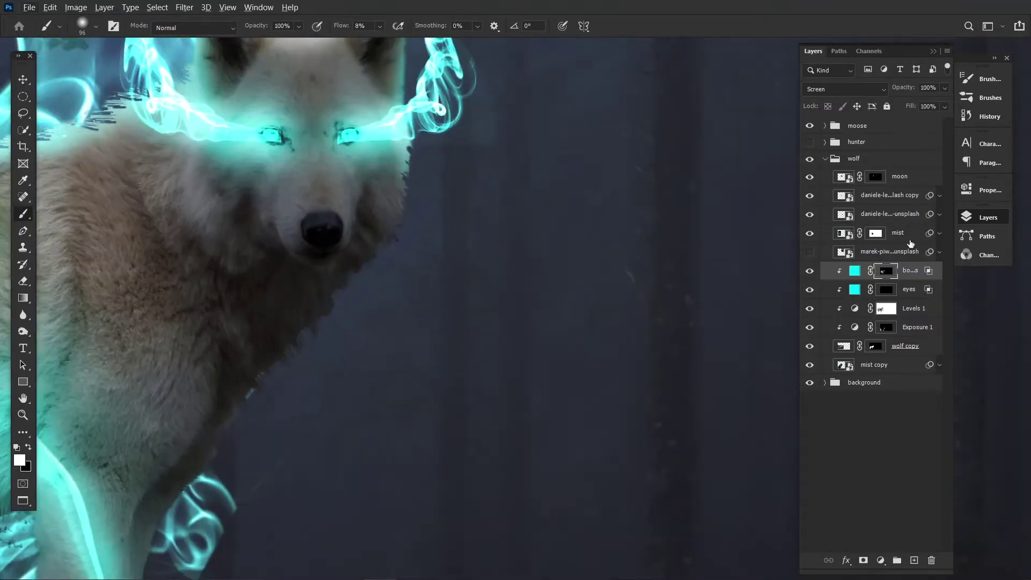
{"action": "double_click", "coordinate": [929, 273]}
{"action": "mouse_move", "coordinate": [657, 284]}
{"action": "left_mouse_down"}
{"action": "mouse_move", "coordinate": [690, 285]}
{"action": "mouse_move", "coordinate": [630, 278]}
{"action": "left_mouse_up"}
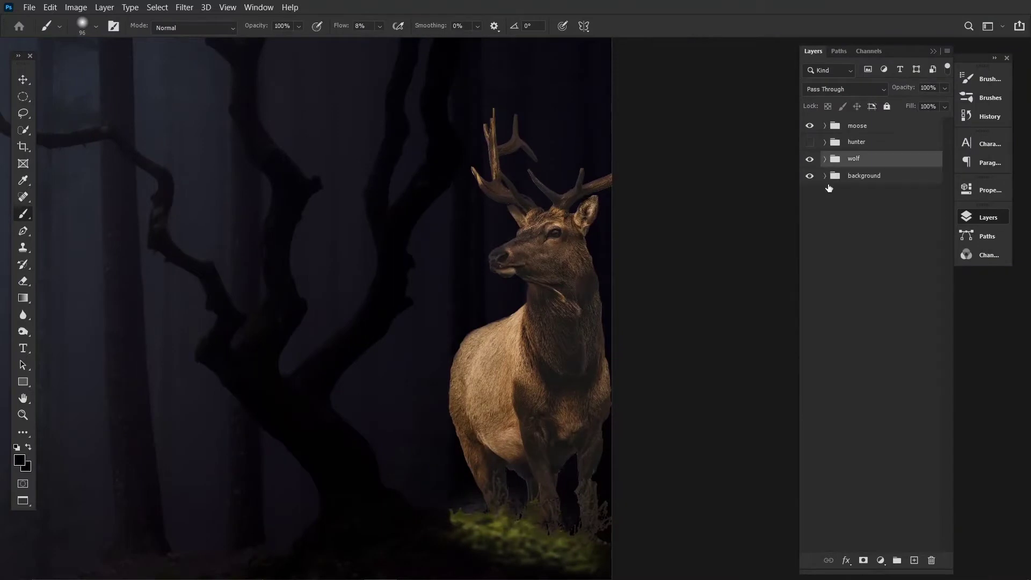
- Add a clipped, inverted Exposure layer and paint darkness onto the elk's lower body and grass
{"action": "left_click", "coordinate": [881, 560]}
{"action": "left_click", "coordinate": [886, 385]}
{"action": "left_click_drag", "start_coordinate": [873, 248], "coordinate": [824, 248]}
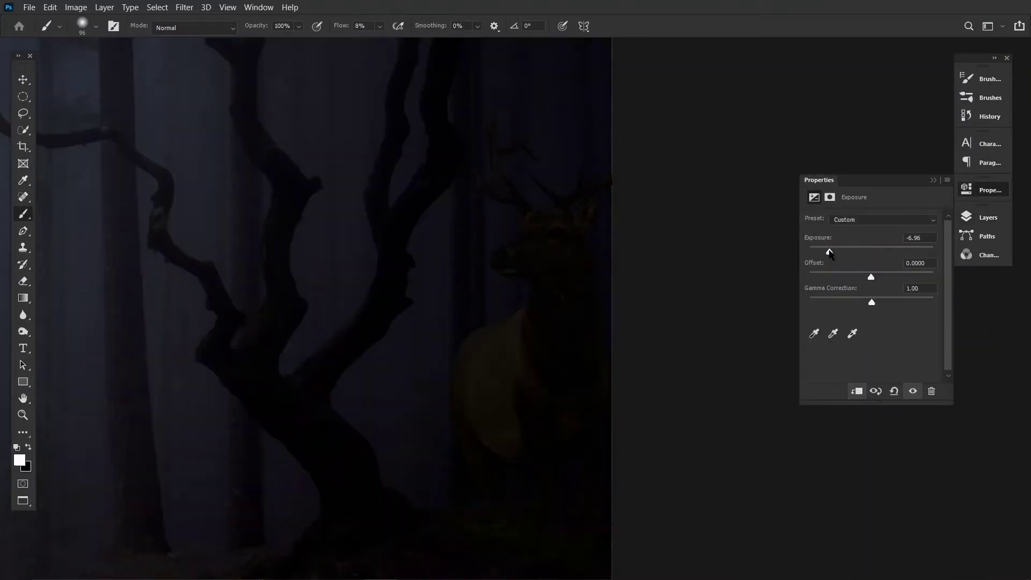
{"action": "key", "text": "ctrl+i"}
{"action": "key", "text": "ctrl+alt+g"}
{"action": "mouse_move", "coordinate": [481, 529]}
{"action": "left_mouse_down"}
{"action": "mouse_move", "coordinate": [543, 421]}
{"action": "mouse_move", "coordinate": [619, 342]}
{"action": "left_mouse_up"}
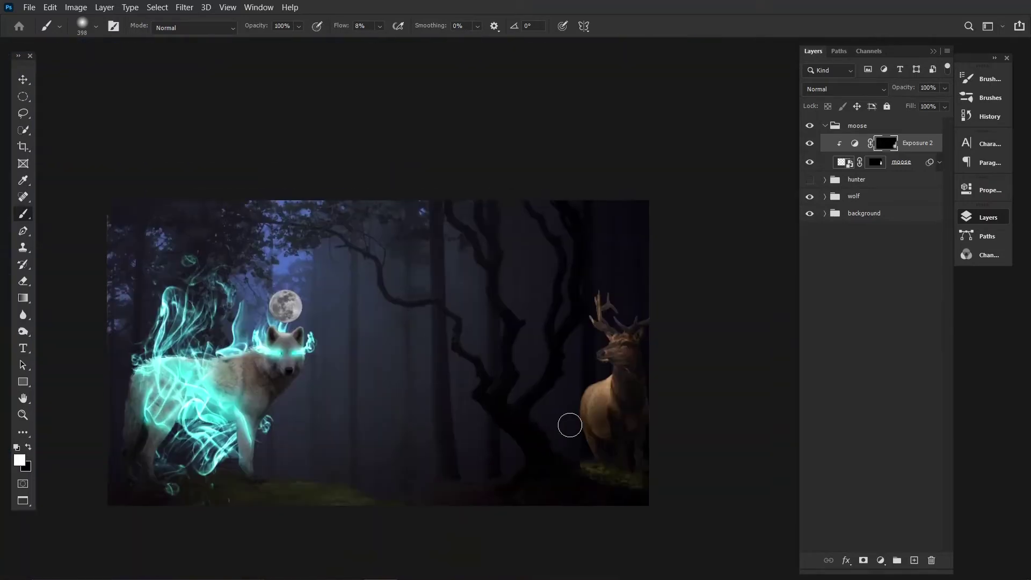
- Add a Color Balance layer shifting the elk's midtones toward cyan and blue
{"action": "left_click", "coordinate": [881, 561]}
{"action": "left_click", "coordinate": [908, 445]}
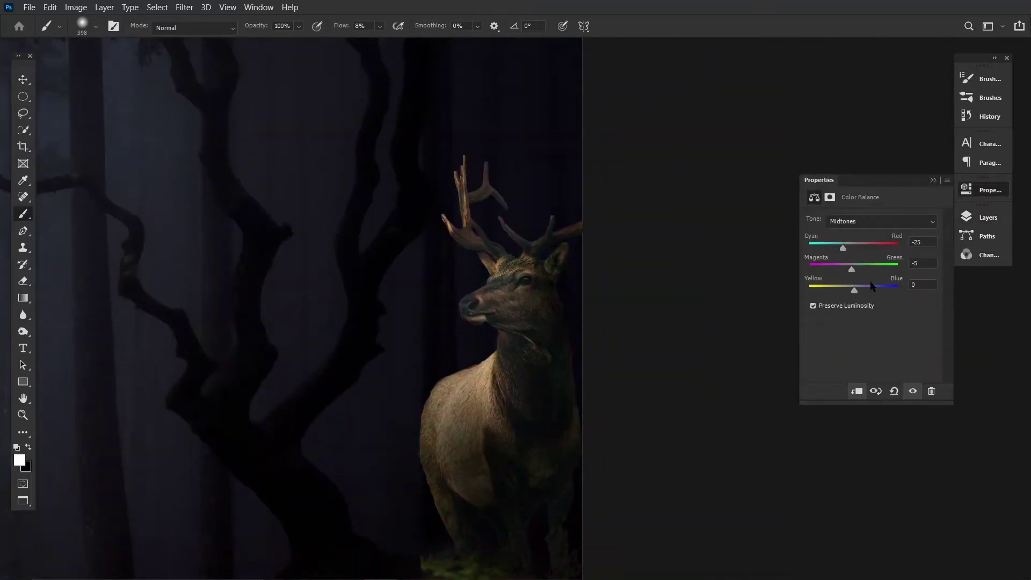
{"action": "left_click_drag", "start_coordinate": [855, 290], "coordinate": [862, 290]}
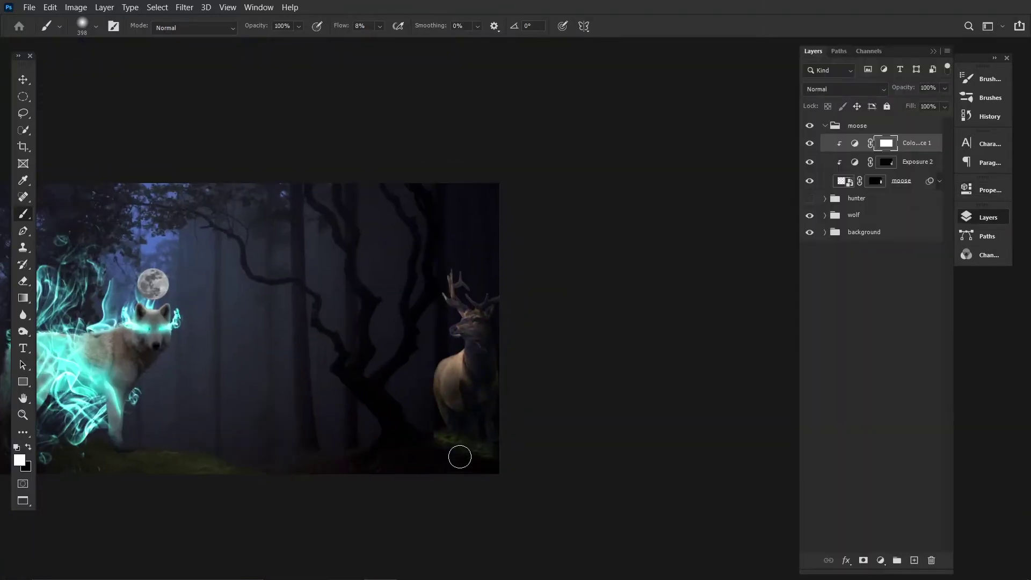
- Select the elk layer and discard its layer mask
{"action": "scroll", "coordinate": [460, 458], "scroll_direction": "up", "scroll_amount": 5}
{"action": "left_click", "coordinate": [864, 185]}
{"action": "key", "text": "x"}
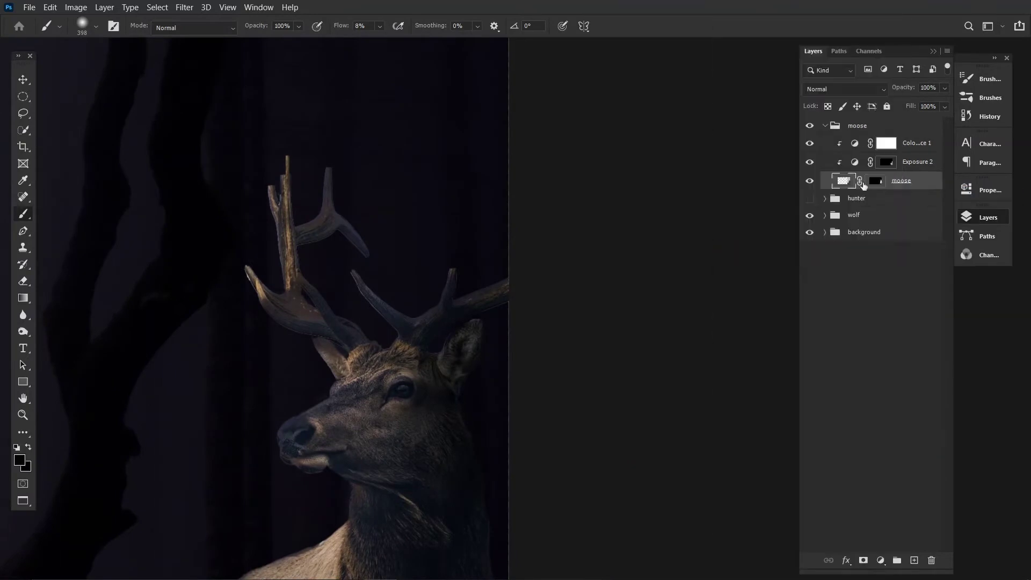
{"action": "left_click_drag", "start_coordinate": [863, 185], "coordinate": [891, 233]}
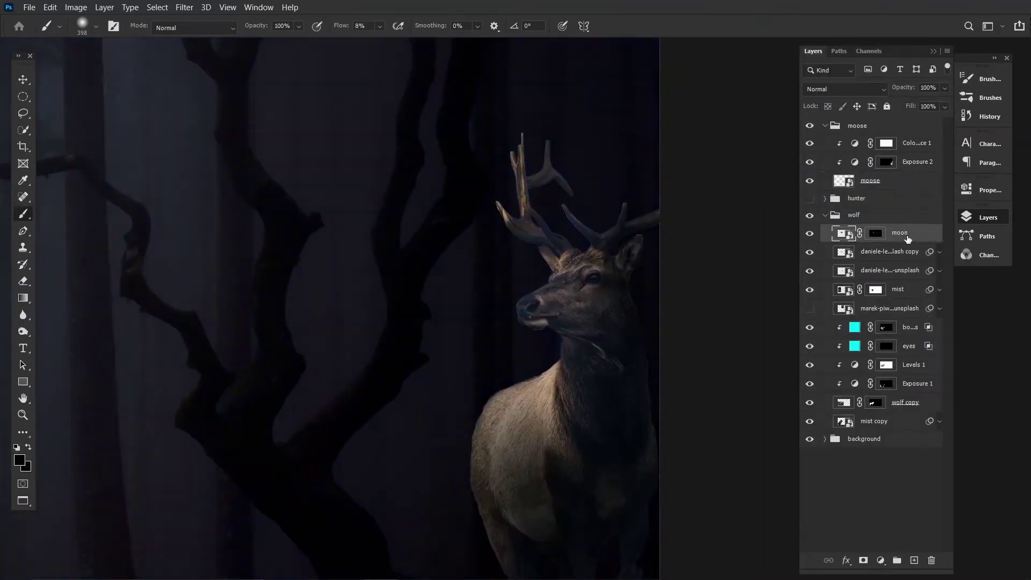
- Move a moon copy into the elk group above the elk, and hide the wolf group
{"action": "left_click_drag", "start_coordinate": [908, 181], "coordinate": [908, 135]}
{"action": "key", "text": "v"}
{"action": "left_click_drag", "start_coordinate": [633, 204], "coordinate": [603, 123]}
{"action": "key", "text": "ctrl+0"}
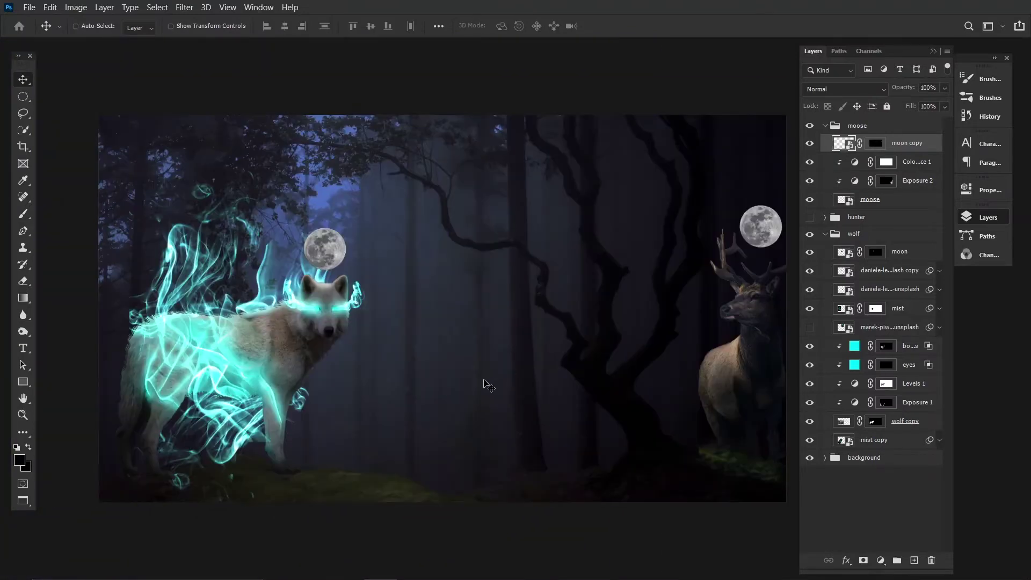
{"action": "left_click", "coordinate": [809, 234]}
{"action": "left_click", "coordinate": [825, 233]}
{"action": "scroll", "coordinate": [650, 451], "scroll_direction": "up", "scroll_amount": 3}
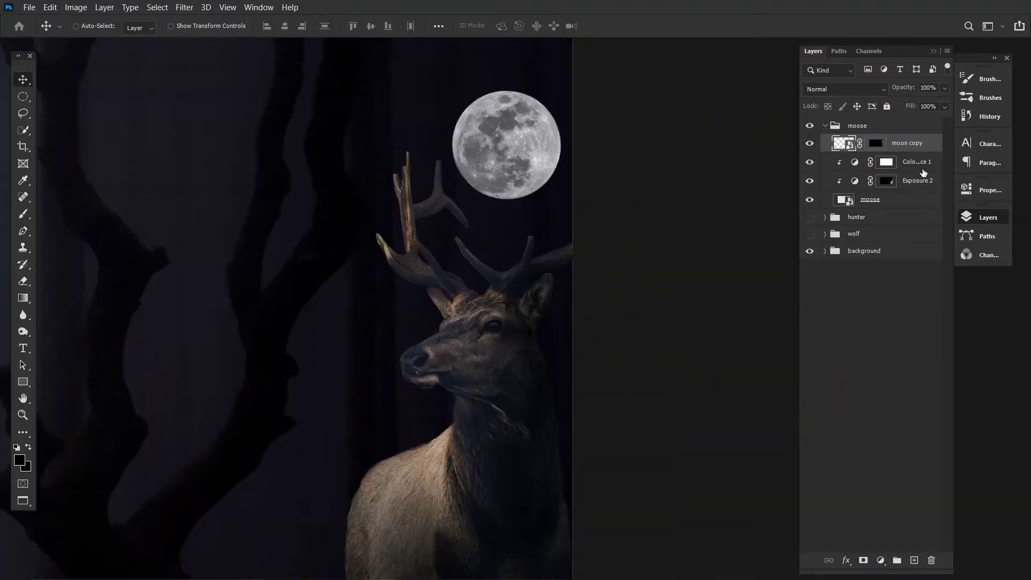
- Add a bright yellow Solid Color fill clipped to the elk, with inverted mask and Screen mode
{"action": "left_click", "coordinate": [880, 560]}
{"action": "left_click", "coordinate": [895, 324]}
{"action": "left_click", "coordinate": [827, 129]}
{"action": "left_click", "coordinate": [835, 268]}
{"action": "left_click", "coordinate": [953, 121]}
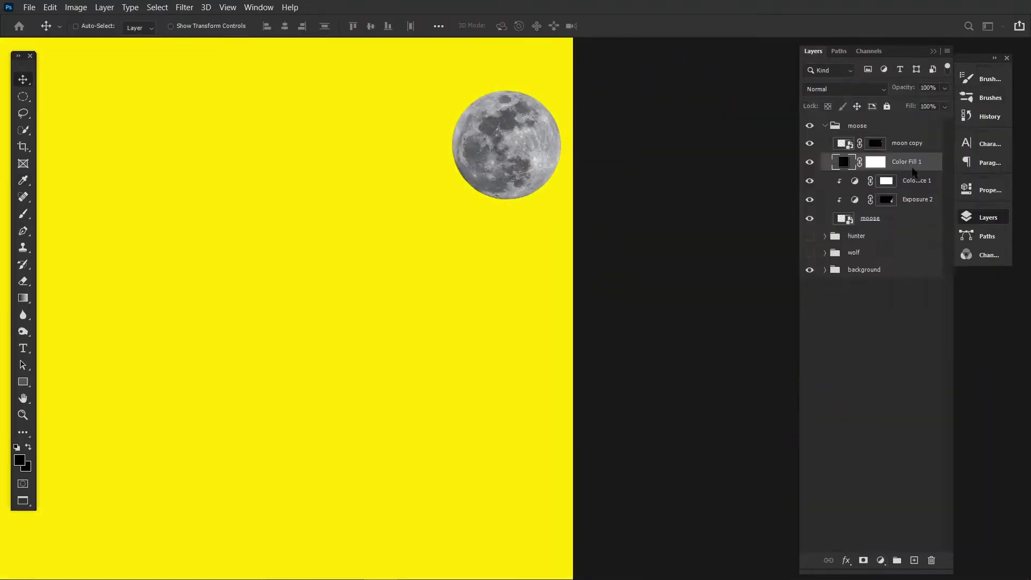
{"action": "key", "text": "ctrl+alt+g"}
{"action": "key", "text": "ctrl+i"}
{"action": "key", "text": "shift+alt+s"}
{"action": "key", "text": "b"}
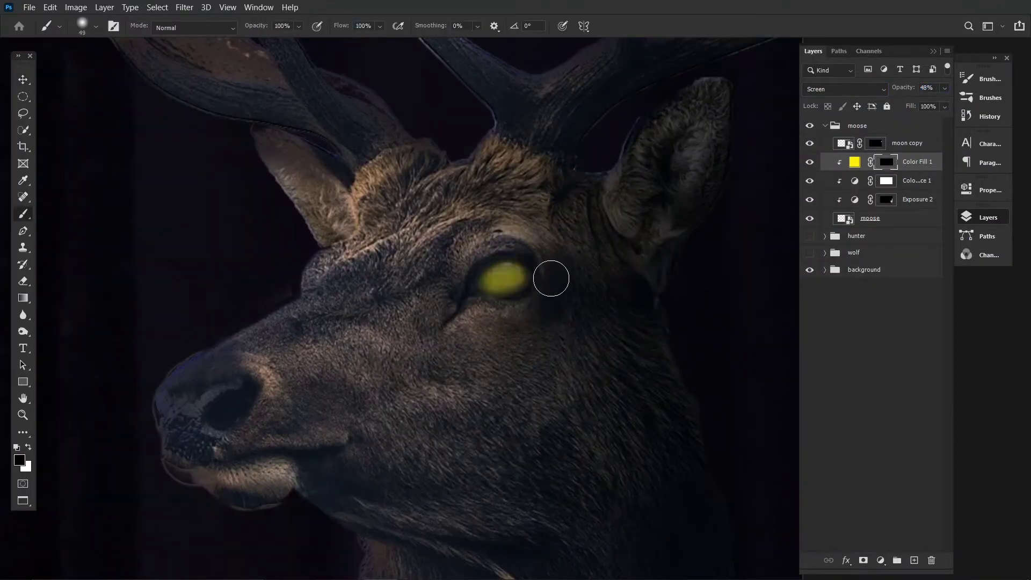
- Set the yellow fill's blending options and duplicate the eye glow to strengthen it
{"action": "double_click", "coordinate": [929, 167]}
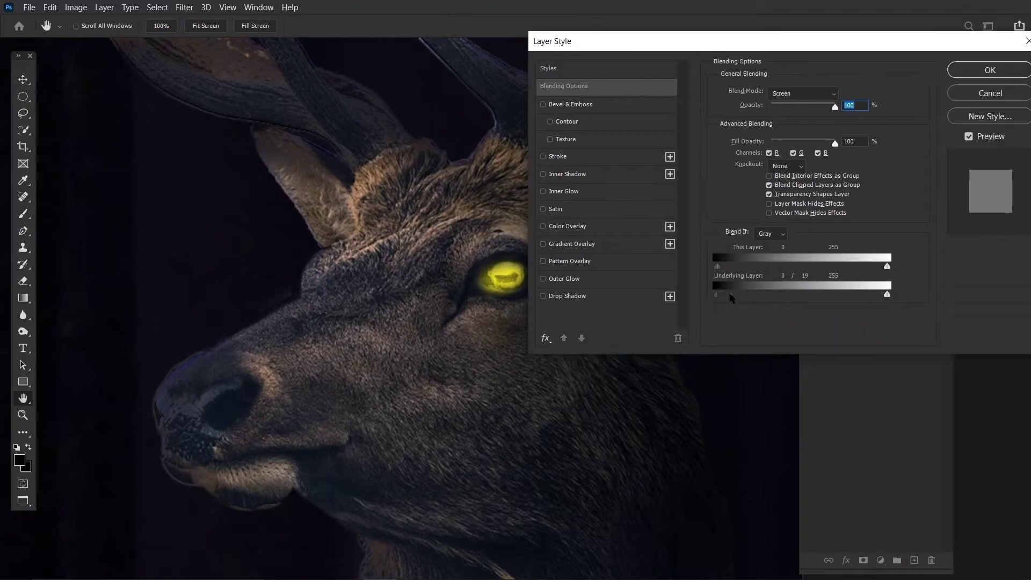
{"action": "key", "text": "Return"}
{"action": "key", "text": "ctrl+j"}
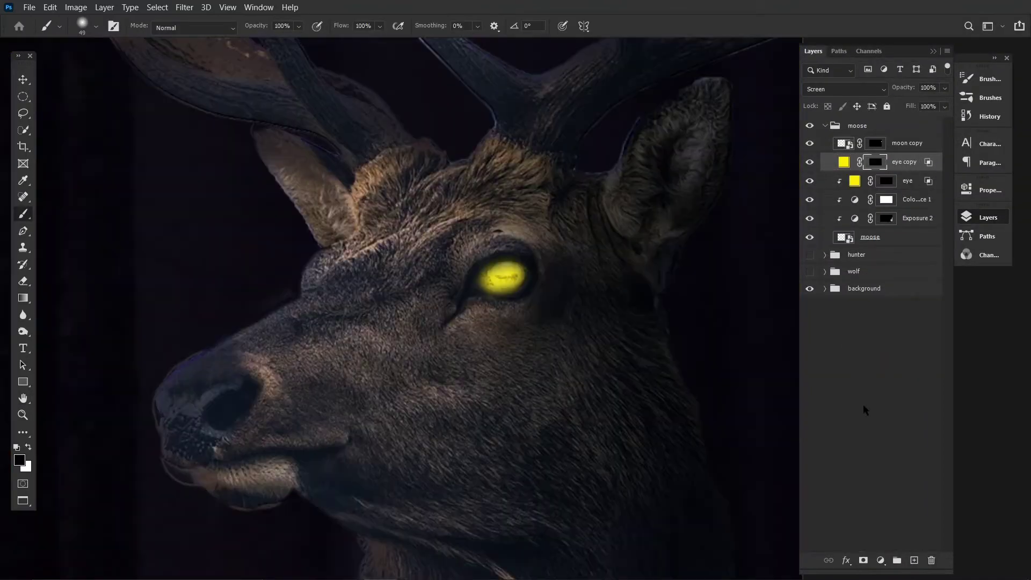
{"action": "key", "text": "ctrl+0"}
- Rename the moon copy layer to 'moon'
{"action": "double_click", "coordinate": [909, 143]}
{"action": "type", "text": "moon"}
{"action": "key", "text": "Return"}
- Place a yellow glow layer over the moon, blend it so the craters show through, and nudge it right
{"action": "left_click_drag", "start_coordinate": [854, 162], "coordinate": [845, 148]}
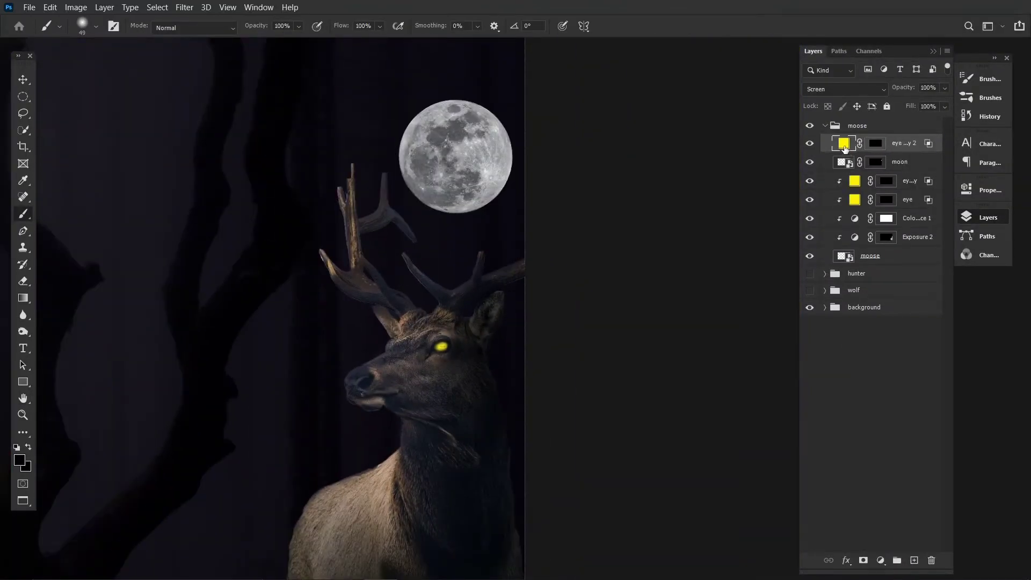
{"action": "double_click", "coordinate": [878, 149]}
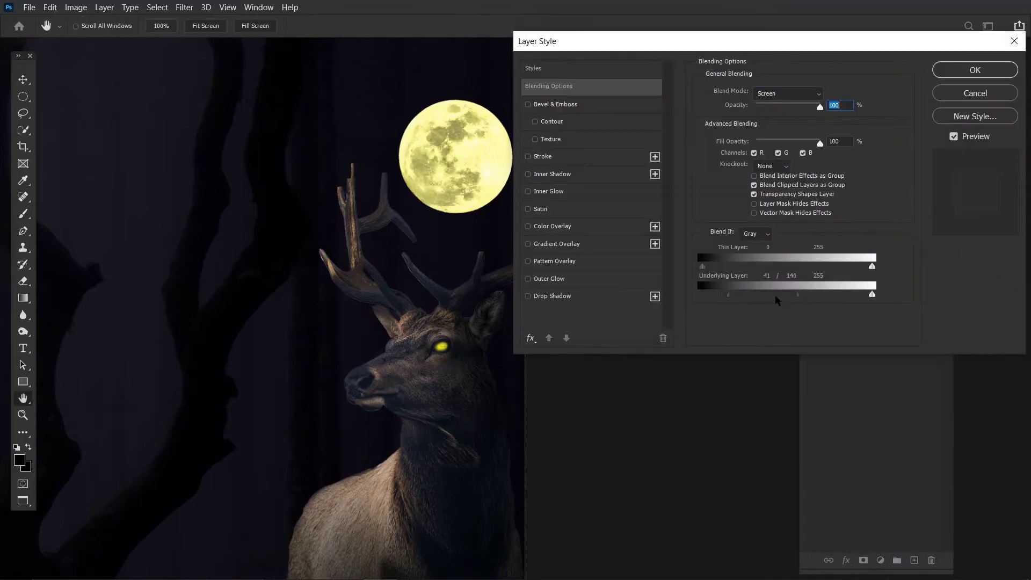
{"action": "left_click_drag", "start_coordinate": [777, 299], "coordinate": [755, 302]}
{"action": "key", "text": "Return"}
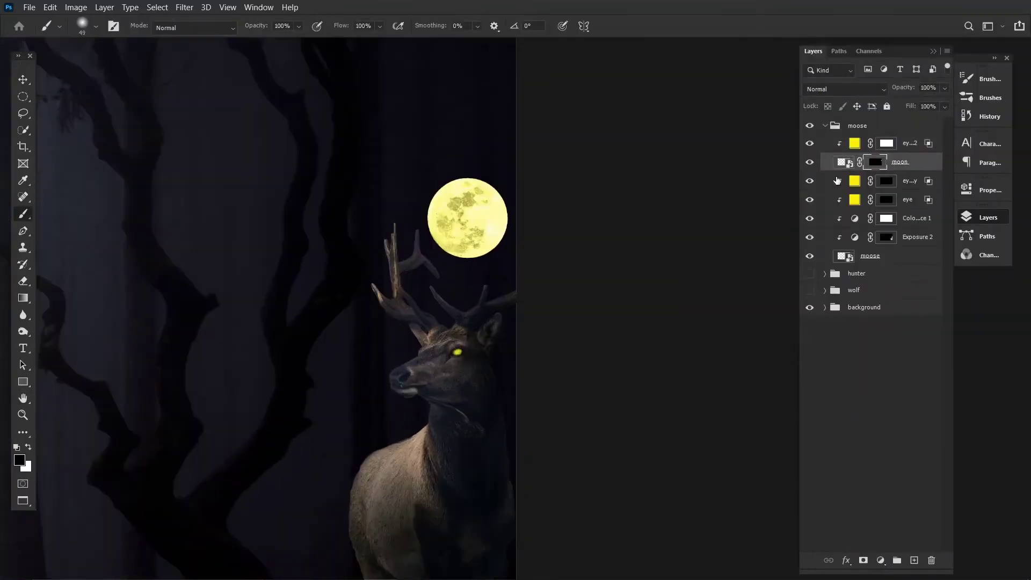
{"action": "key", "text": "v"}
{"action": "left_click_drag", "start_coordinate": [492, 228], "coordinate": [503, 221]}
- Duplicate the yellow moon glow layer and set the copy to Screen blending
{"action": "key", "text": "ctrl+j"}
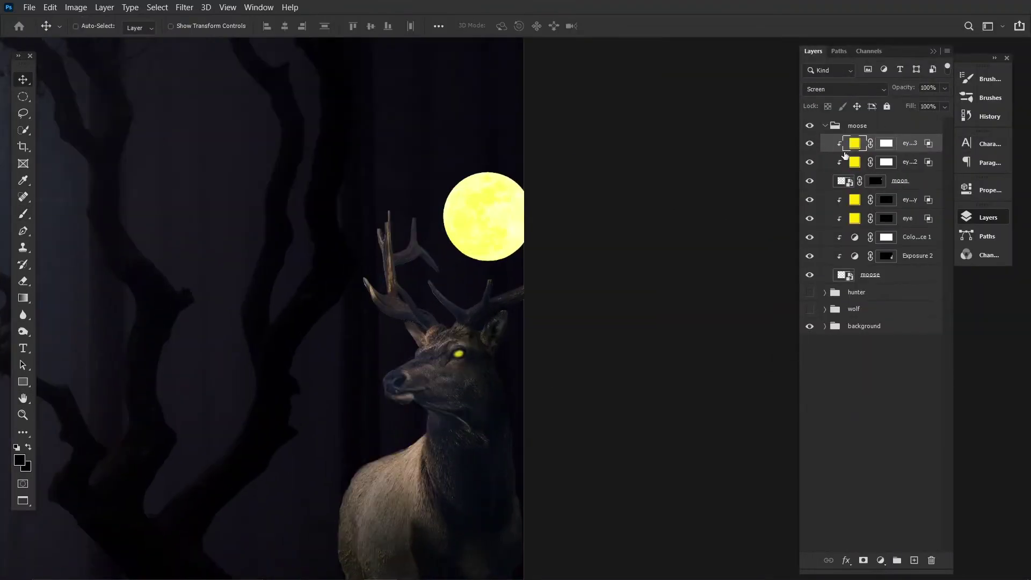
{"action": "left_click", "coordinate": [843, 89]}
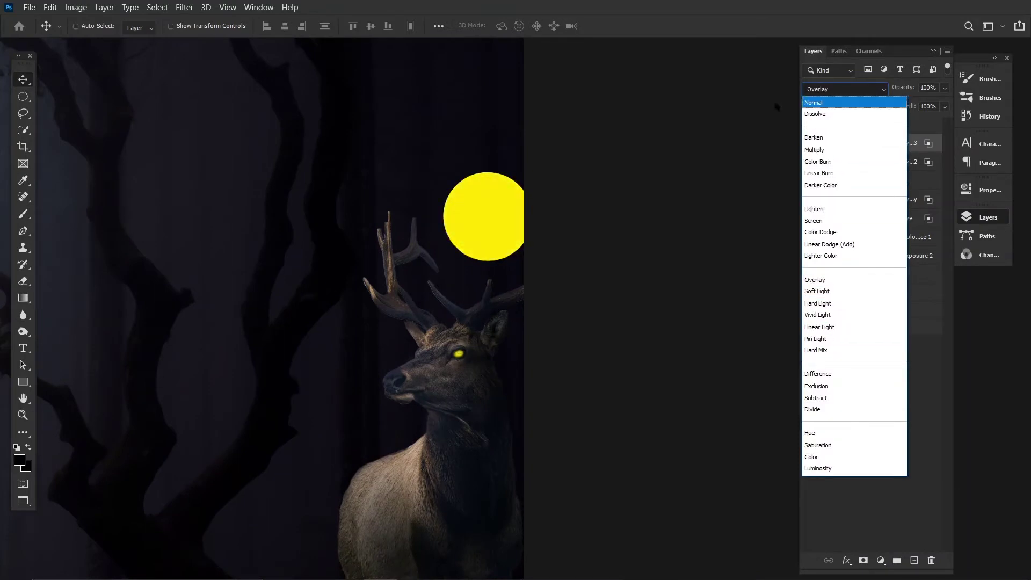
{"action": "left_click", "coordinate": [814, 220]}
{"action": "double_click", "coordinate": [928, 148]}
{"action": "left_click", "coordinate": [957, 72]}
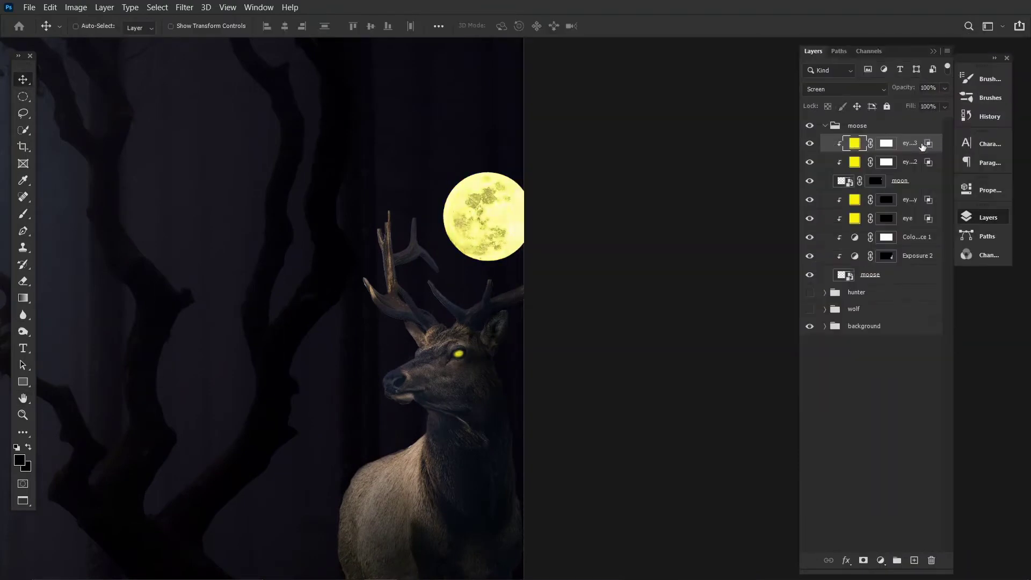
- Target the wolf glow layer's mask with the Brush tool
{"action": "scroll", "coordinate": [512, 471], "scroll_direction": "down", "scroll_amount": 3}
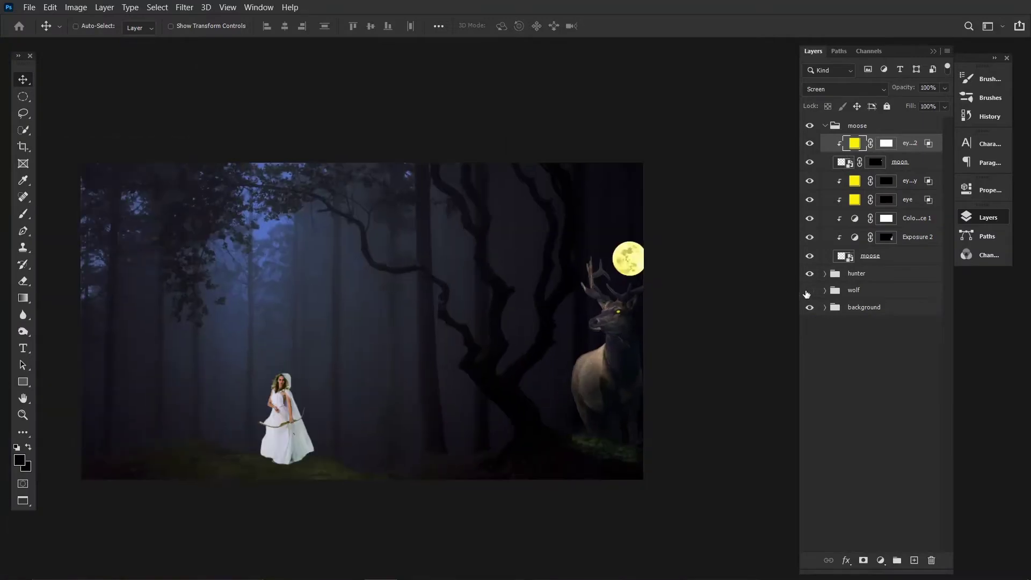
{"action": "left_click", "coordinate": [886, 403]}
{"action": "key", "text": "b"}
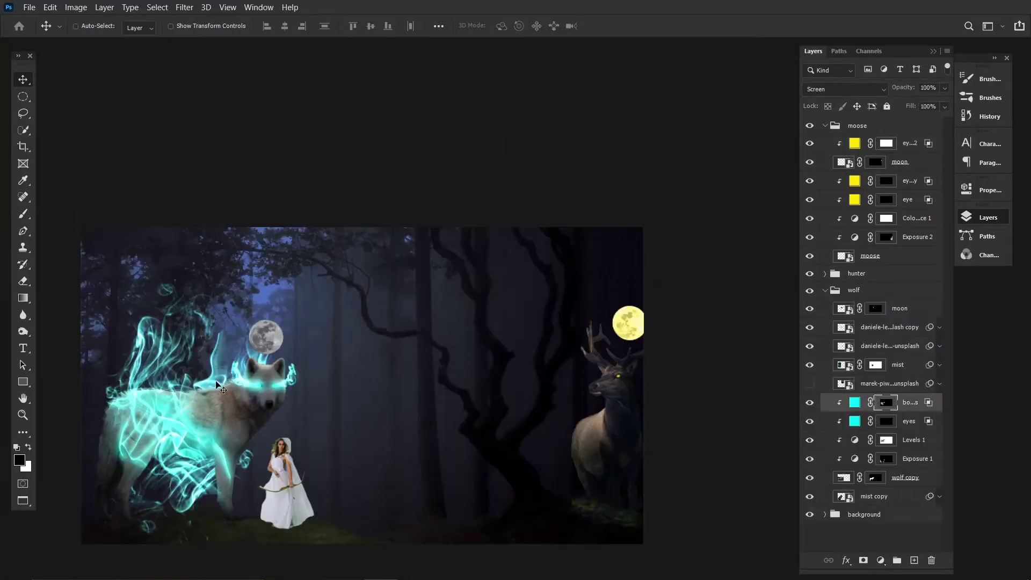
{"action": "scroll", "coordinate": [271, 326], "scroll_direction": "up", "scroll_amount": 3}
- Paint more cyan glow over the wolf's shoulder, hide the hunter group, and set the smoke to Linear Dodge (Add)
{"action": "left_click_drag", "start_coordinate": [164, 376], "coordinate": [171, 363]}
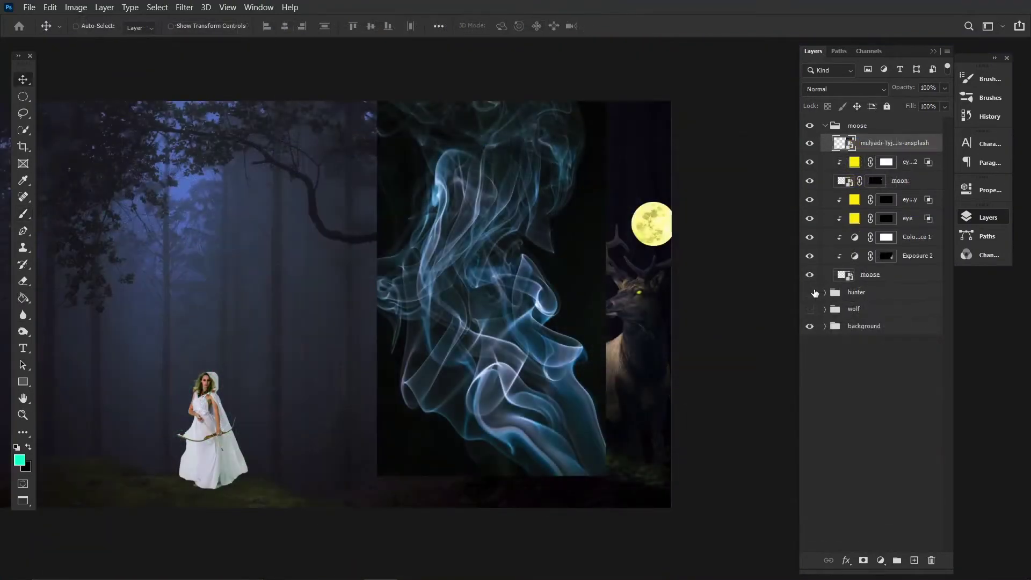
{"action": "left_click", "coordinate": [810, 292]}
{"action": "left_click", "coordinate": [845, 89]}
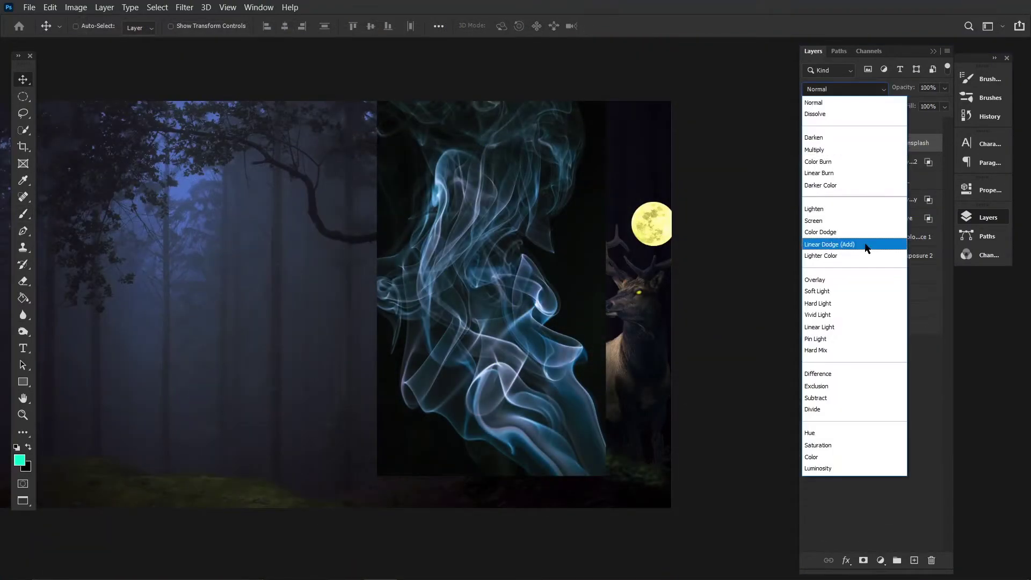
{"action": "left_click", "coordinate": [854, 240]}
- Brighten the smoke with Levels and tint it from blue to gold with Hue/Saturation
{"action": "key", "text": "ctrl+l"}
{"action": "left_click_drag", "start_coordinate": [878, 267], "coordinate": [785, 267]}
{"action": "key", "text": "Return"}
{"action": "key", "text": "ctrl+u"}
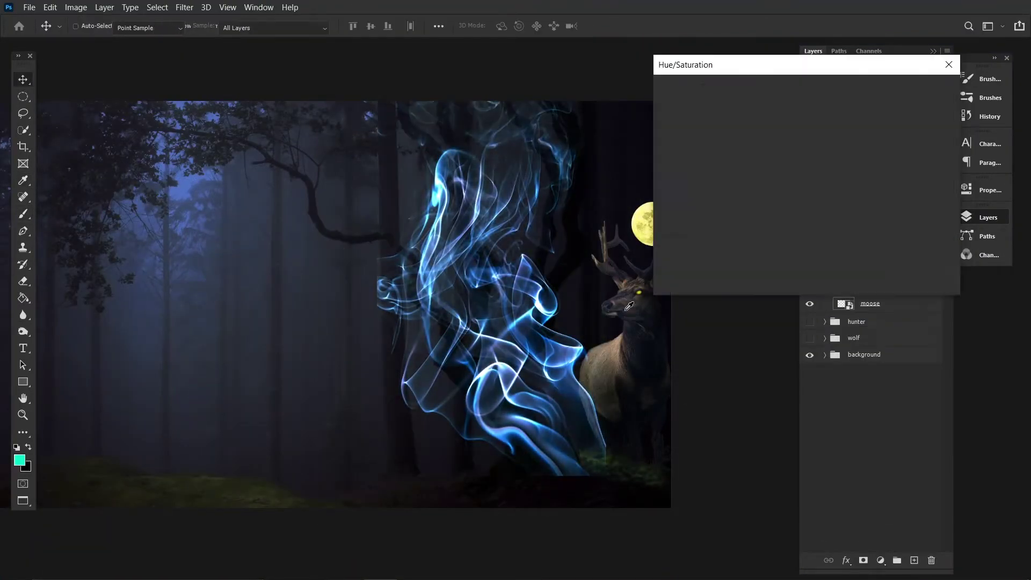
{"action": "left_click_drag", "start_coordinate": [769, 154], "coordinate": [729, 157]}
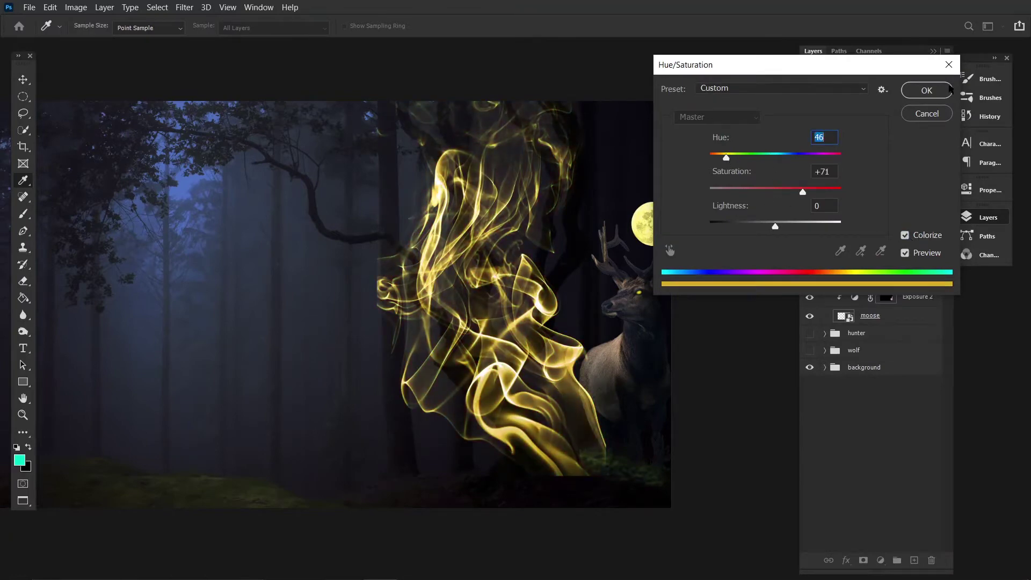
{"action": "key", "text": "Return"}
- Scale down the smoke and position it on the elk's right antler beside the moon
{"action": "key", "text": "ctrl+t"}
{"action": "left_click_drag", "start_coordinate": [490, 269], "coordinate": [627, 241]}
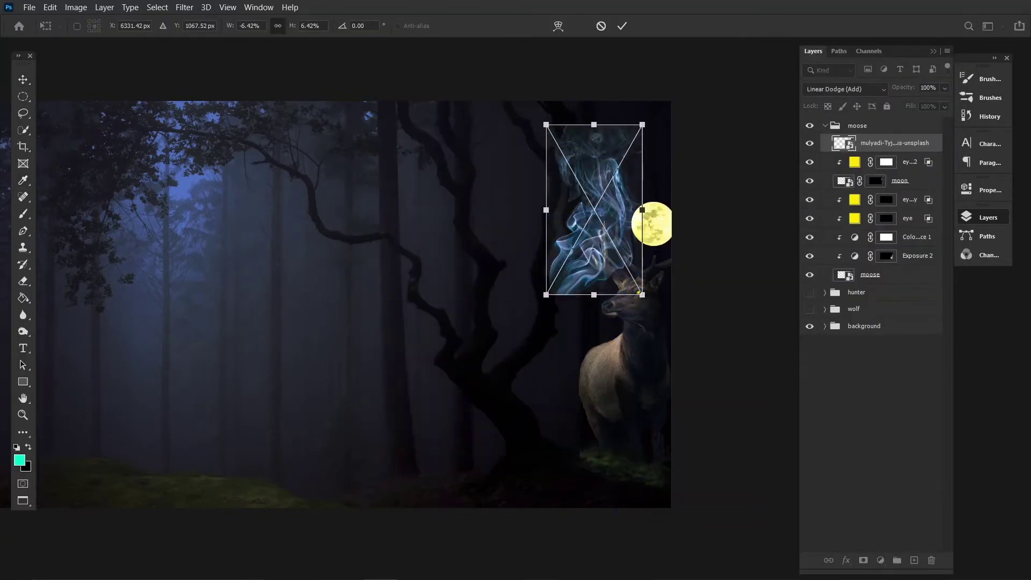
{"action": "scroll", "coordinate": [626, 241], "scroll_direction": "up", "scroll_amount": 3}
{"action": "mouse_move", "coordinate": [541, 170]}
{"action": "left_mouse_down"}
{"action": "mouse_move", "coordinate": [718, 170]}
{"action": "mouse_move", "coordinate": [637, 170]}
{"action": "left_mouse_up"}
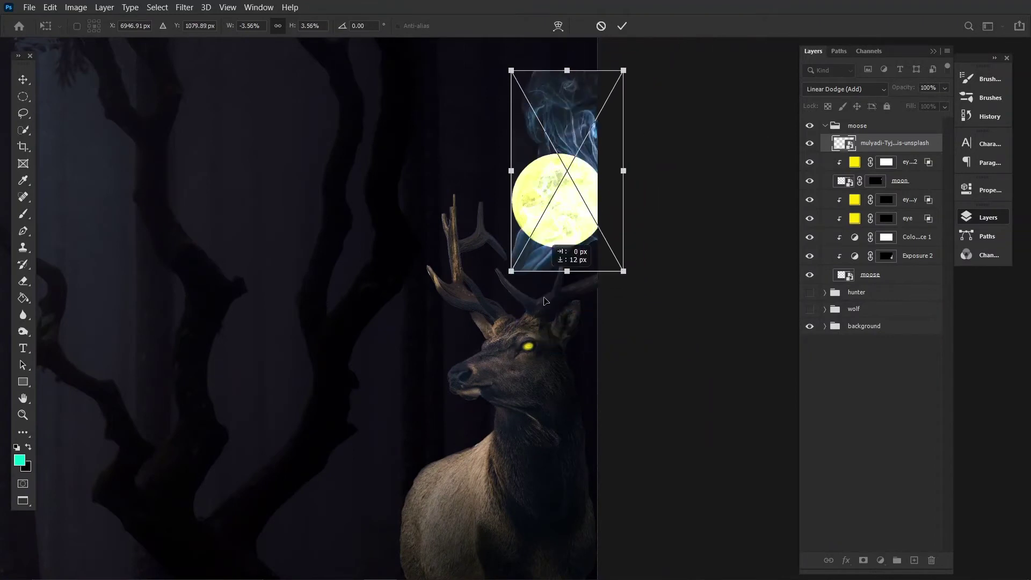
{"action": "left_click_drag", "start_coordinate": [564, 247], "coordinate": [570, 284]}
{"action": "type", "text": "eye mist"}
{"action": "key", "text": "Return"}
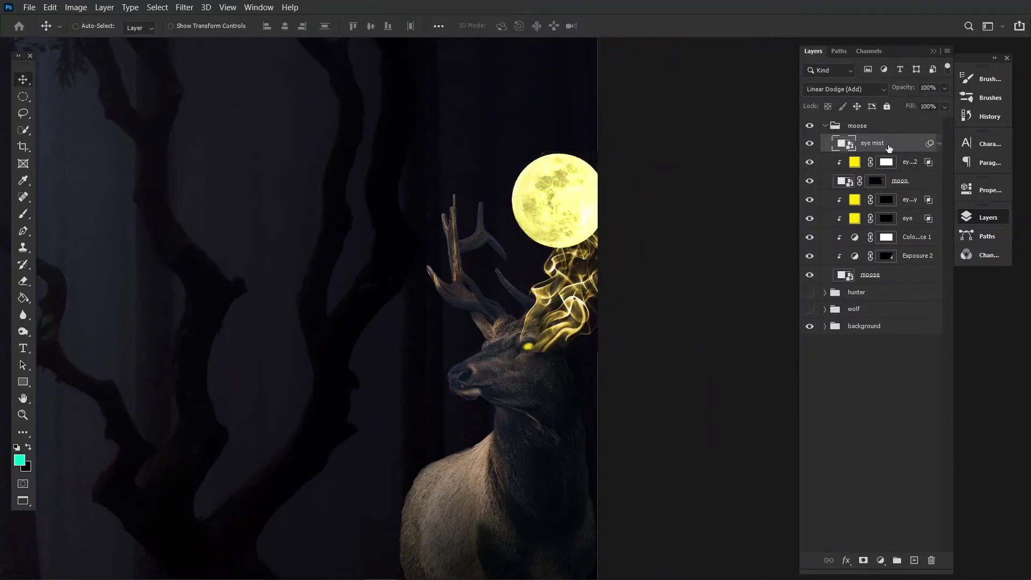
- Duplicate the smoke below the elk layer and move the copy to the left antler
{"action": "left_click_drag", "start_coordinate": [889, 148], "coordinate": [881, 290]}
{"action": "key", "text": "ctrl+t"}
{"action": "left_click_drag", "start_coordinate": [493, 232], "coordinate": [438, 245]}
{"action": "key", "text": "Return"}
- Zoom in on the antlers and set the copied smoke layer to Linear Dodge (Add)
{"action": "key", "text": "ctrl+plus"}
{"action": "left_click", "coordinate": [817, 281]}
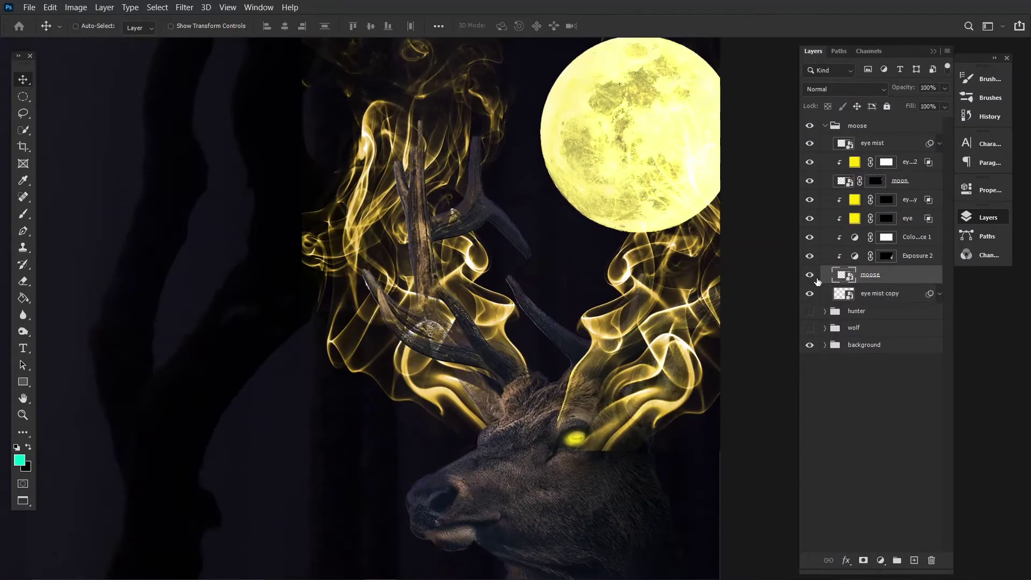
{"action": "mouse_move", "coordinate": [516, 395]}
{"action": "left_mouse_down"}
{"action": "mouse_move", "coordinate": [516, 362]}
{"action": "mouse_move", "coordinate": [332, 312]}
{"action": "left_mouse_up"}
{"action": "left_click", "coordinate": [880, 294]}
{"action": "left_click", "coordinate": [844, 89]}
{"action": "left_click", "coordinate": [830, 246]}
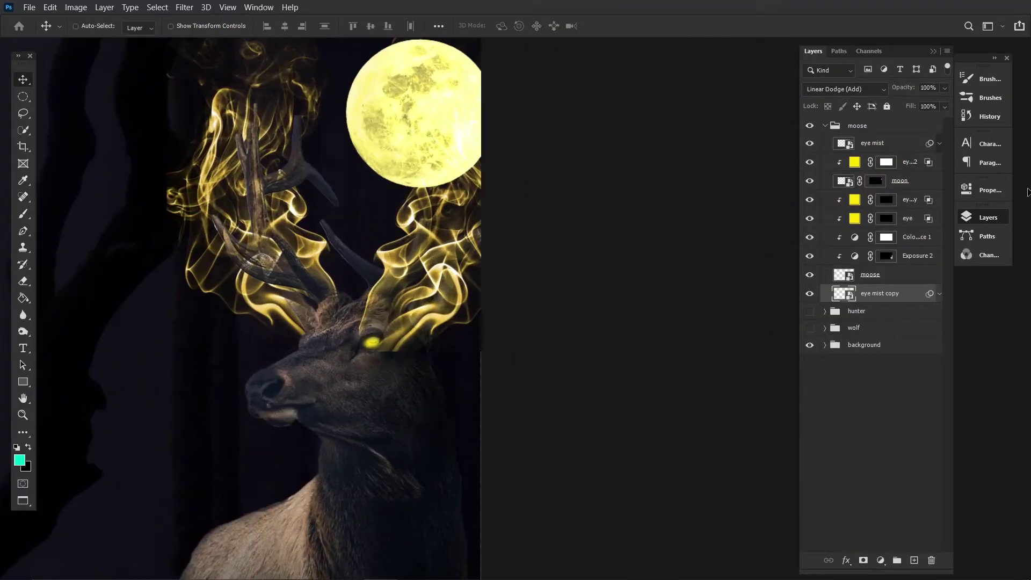
- Target the elk eye glow layer's mask with the Brush tool
{"action": "left_click", "coordinate": [907, 162]}
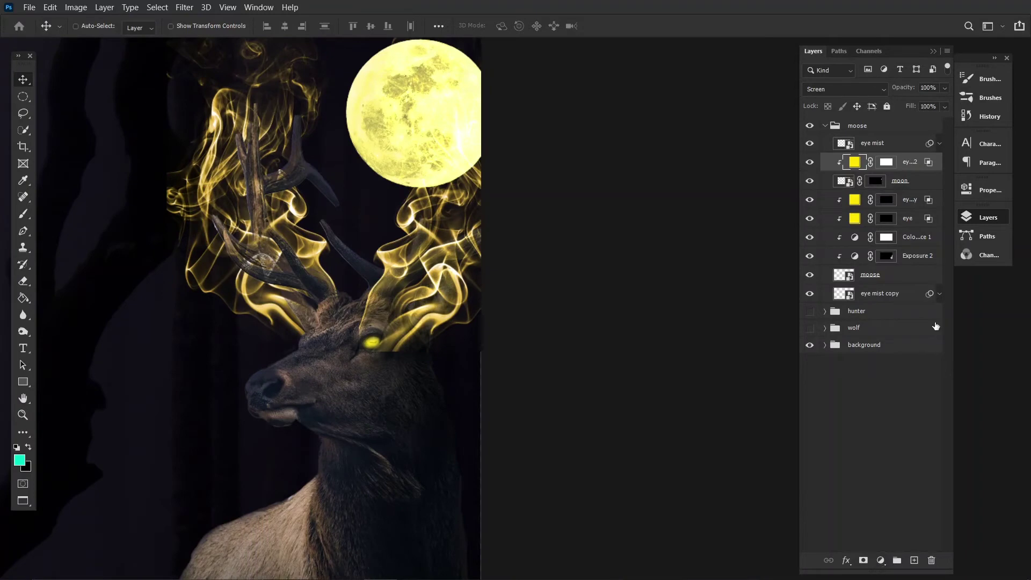
{"action": "left_click", "coordinate": [880, 200]}
{"action": "key", "text": "b"}
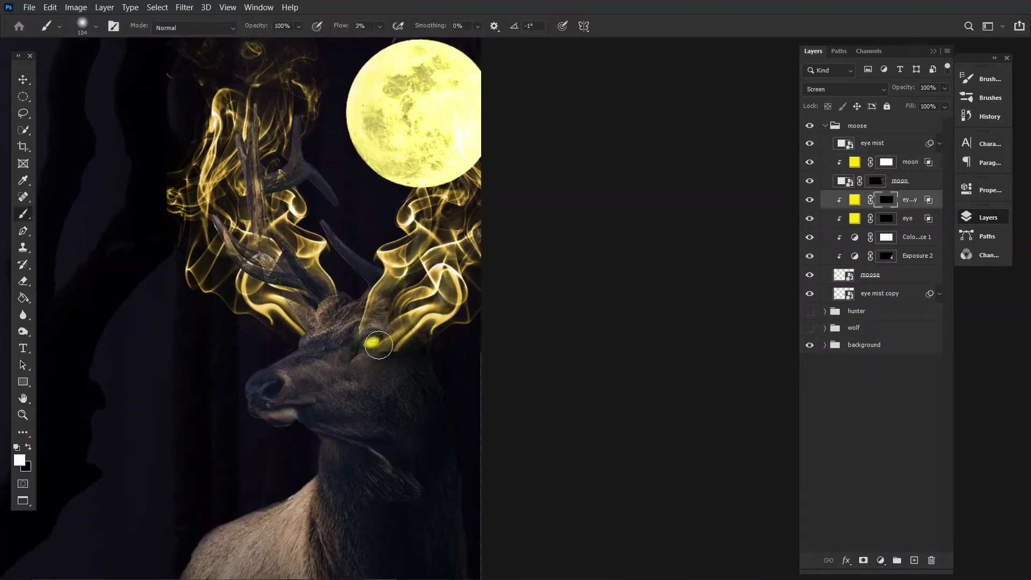
{"action": "scroll", "coordinate": [271, 215], "scroll_direction": "up", "scroll_amount": 3}
{"action": "key", "text": "x"}
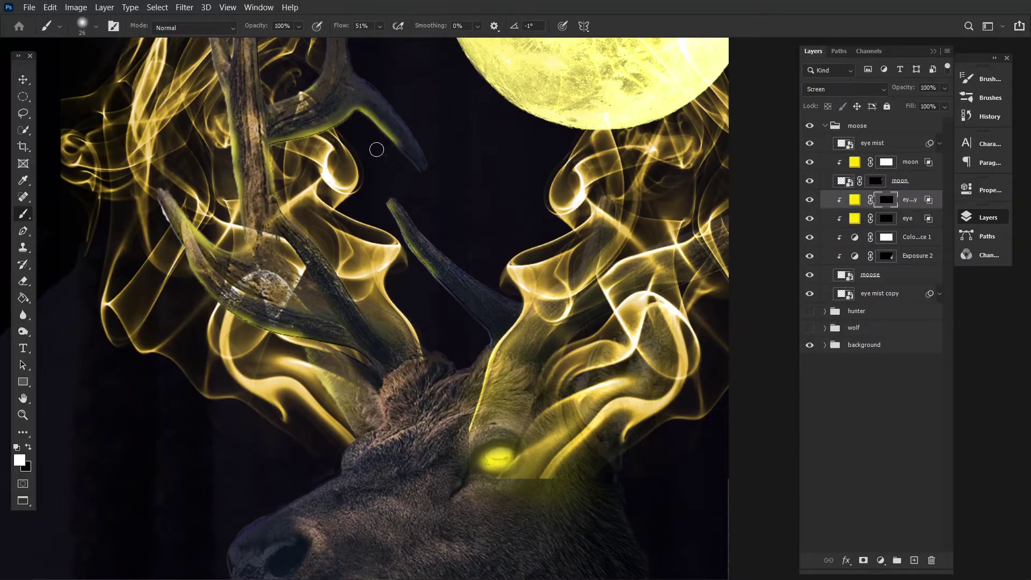
{"action": "scroll", "coordinate": [377, 150], "scroll_direction": "up", "scroll_amount": 2}
{"action": "scroll", "coordinate": [239, 121], "scroll_direction": "up", "scroll_amount": 2}
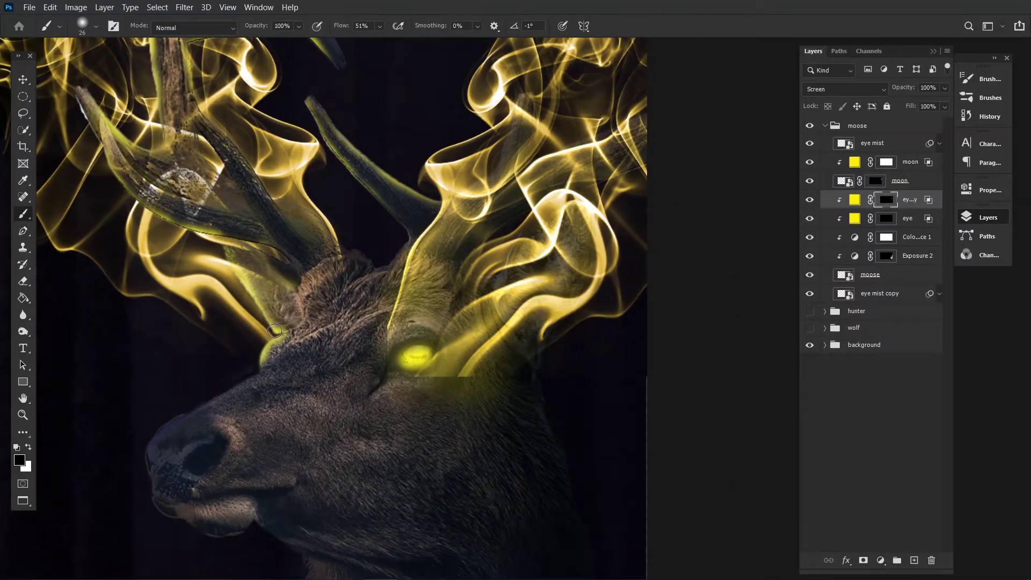
- With lowered brush flow, paint white to spread yellow glow over the elk's head fur and antler bases
{"action": "left_click_drag", "start_coordinate": [341, 26], "coordinate": [300, 29]}
{"action": "key", "text": "x"}
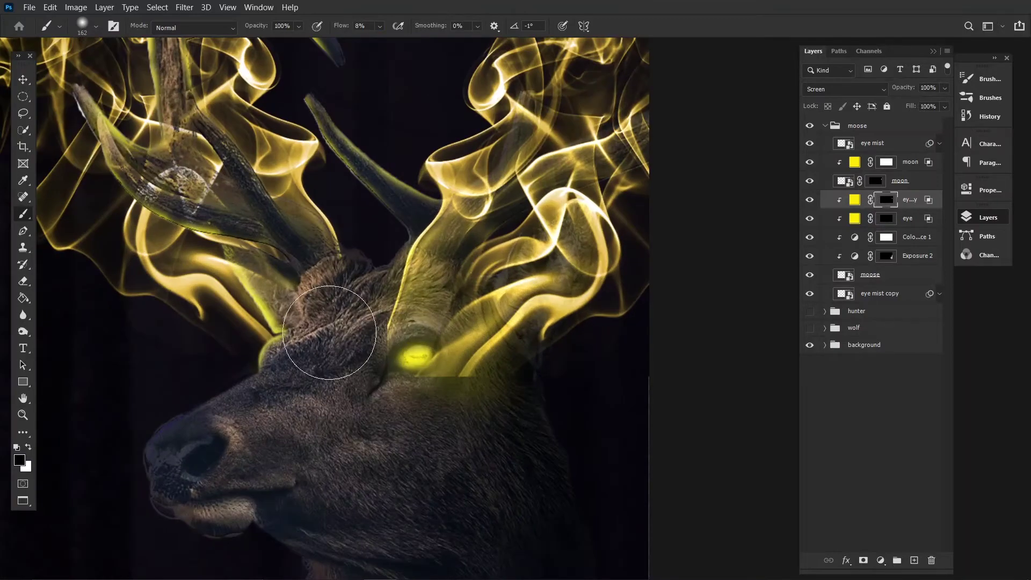
{"action": "left_click_drag", "start_coordinate": [334, 333], "coordinate": [518, 357]}
{"action": "left_click_drag", "start_coordinate": [421, 282], "coordinate": [476, 394]}
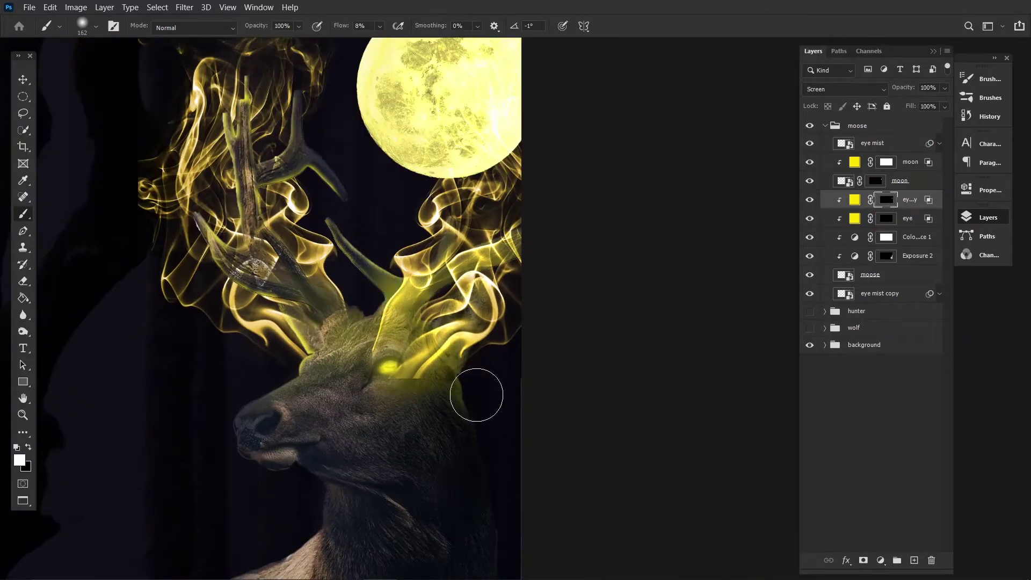
{"action": "scroll", "coordinate": [317, 372], "scroll_direction": "down", "scroll_amount": 2}
- Change the elk glow fill to a brighter yellow colour
{"action": "double_click", "coordinate": [855, 199]}
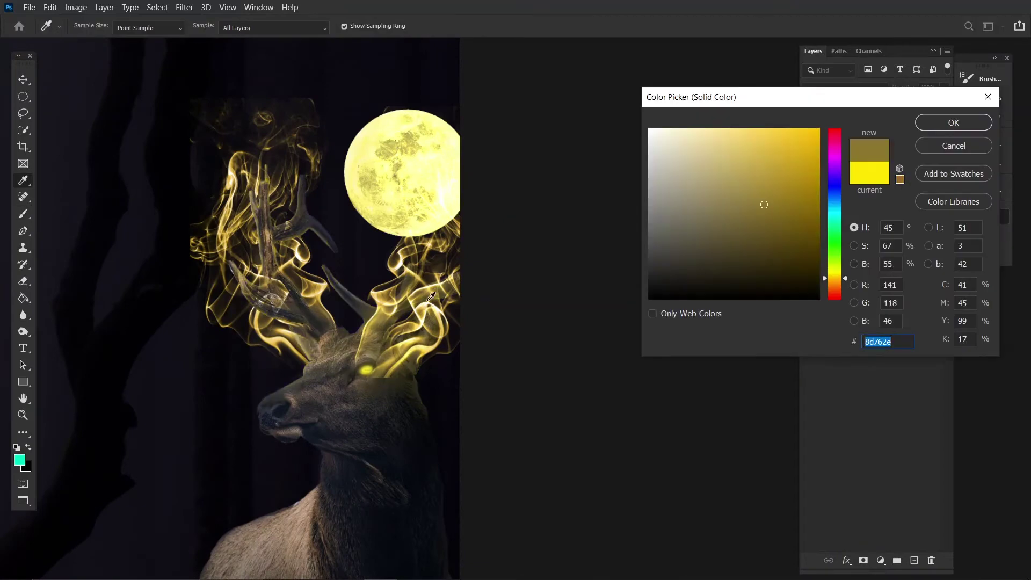
{"action": "left_click_drag", "start_coordinate": [762, 202], "coordinate": [775, 134]}
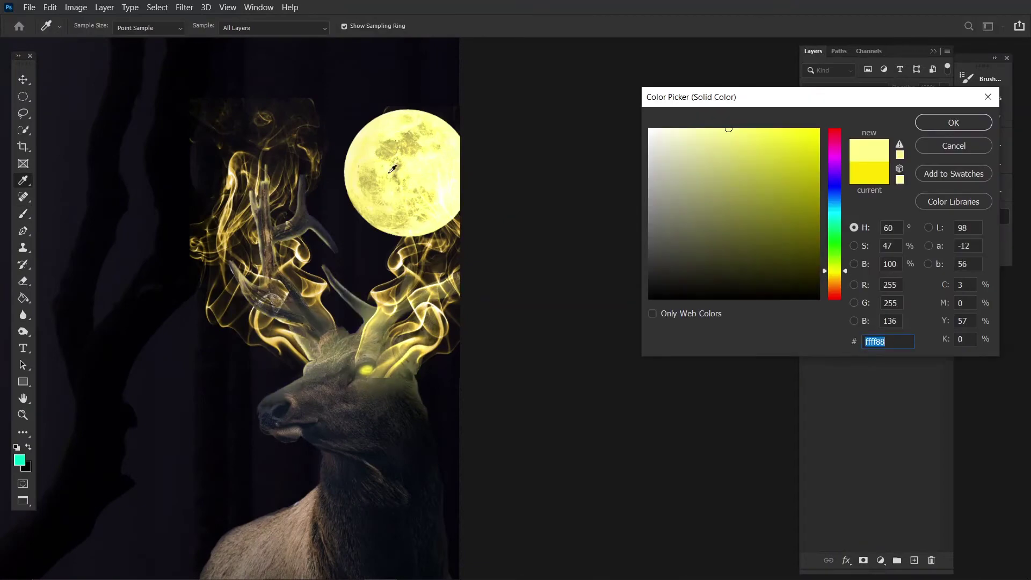
{"action": "left_click", "coordinate": [919, 123]}
{"action": "scroll", "coordinate": [473, 350], "scroll_direction": "down", "scroll_amount": 5}
{"action": "scroll", "coordinate": [473, 350], "scroll_direction": "up", "scroll_amount": 3}
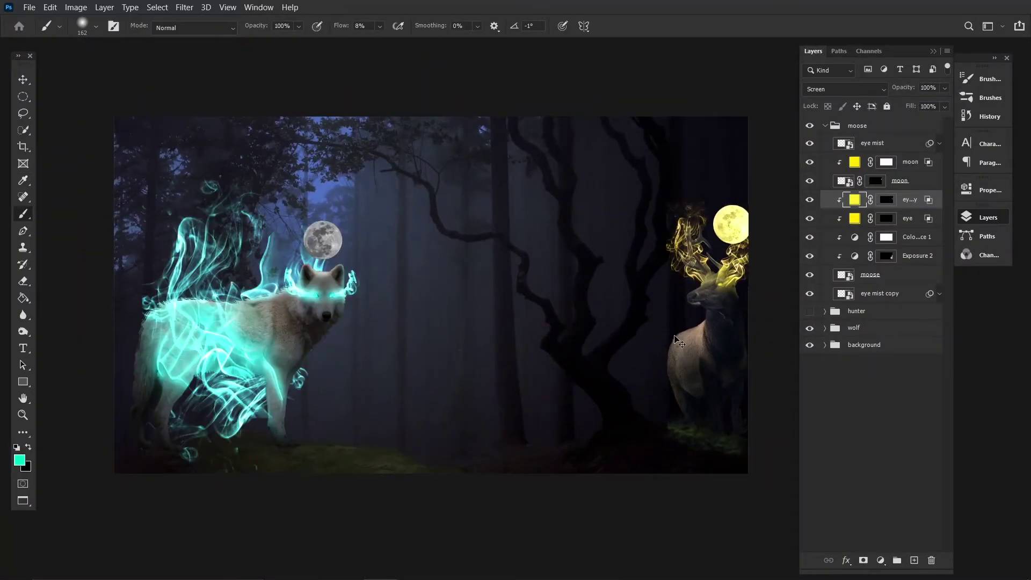
{"action": "scroll", "coordinate": [646, 355], "scroll_direction": "up", "scroll_amount": 1}
{"action": "scroll", "coordinate": [529, 330], "scroll_direction": "up", "scroll_amount": 3}
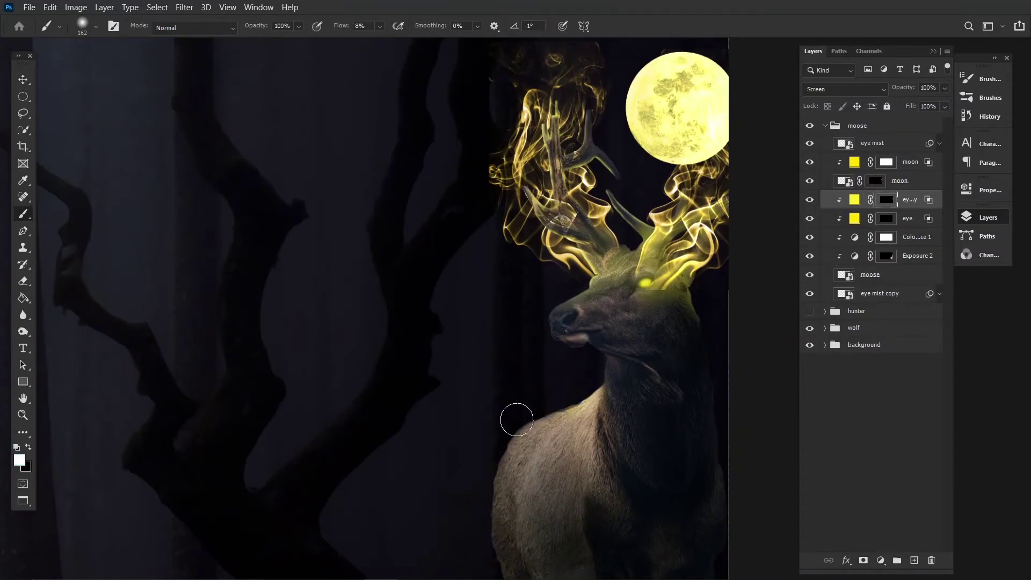
{"action": "scroll", "coordinate": [431, 339], "scroll_direction": "down", "scroll_amount": 4}
{"action": "scroll", "coordinate": [484, 317], "scroll_direction": "up", "scroll_amount": 1}
- Duplicate the elk's eye glow layer and remove the copy's mask
{"action": "left_click_drag", "start_coordinate": [908, 199], "coordinate": [908, 189]}
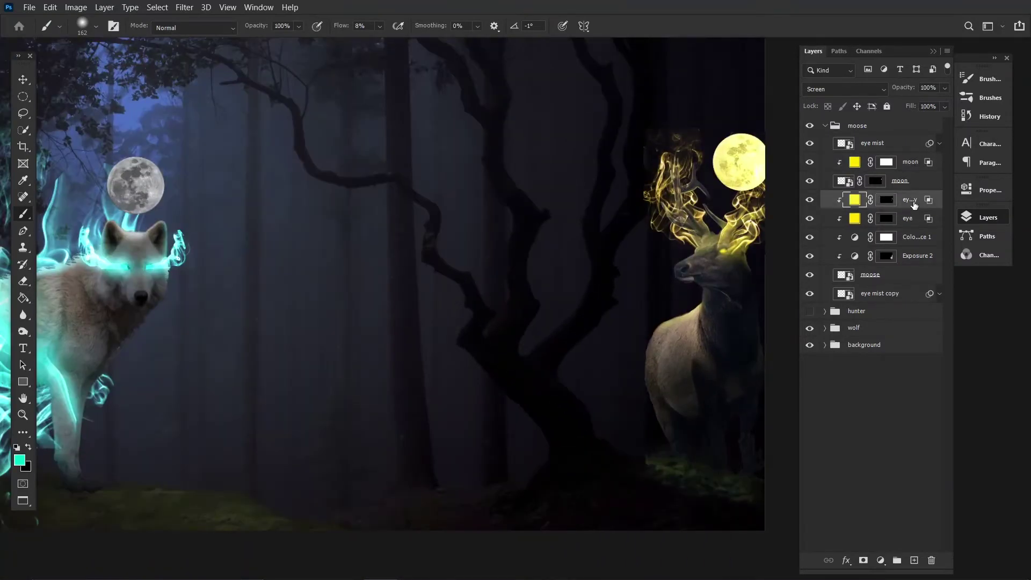
{"action": "right_click", "coordinate": [887, 275]}
{"action": "left_click", "coordinate": [906, 341]}
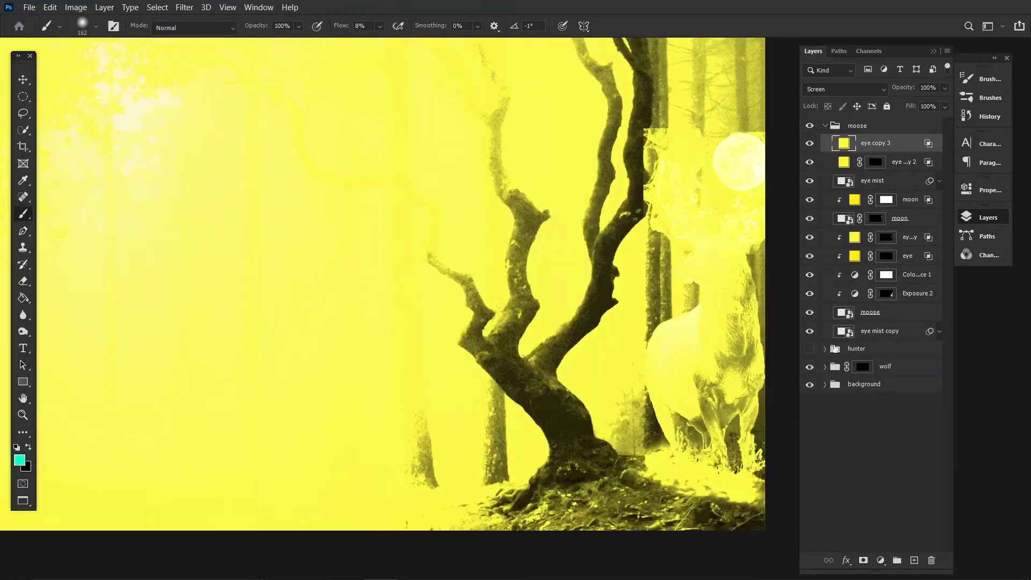
- Copy the glow fill into the wolf group, set it to cyan 00ffff, and rename it 'glow'
{"action": "left_click_drag", "start_coordinate": [834, 348], "coordinate": [859, 366]}
{"action": "double_click", "coordinate": [844, 365]}
{"action": "type", "text": "00ffff"}
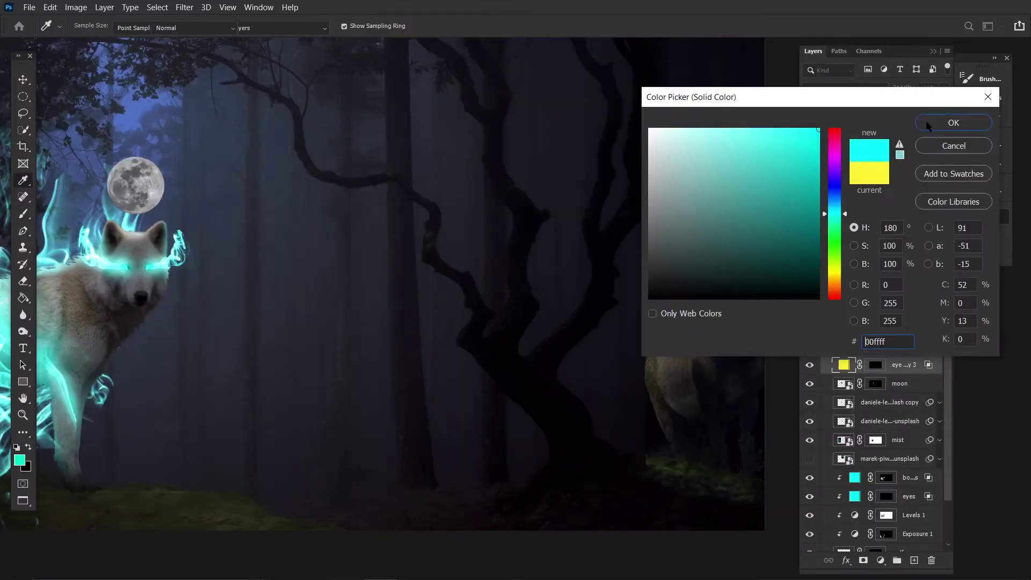
{"action": "left_click", "coordinate": [926, 121]}
{"action": "double_click", "coordinate": [907, 365]}
{"action": "type", "text": "glow"}
{"action": "key", "text": "Return"}
{"action": "left_click", "coordinate": [821, 150]}
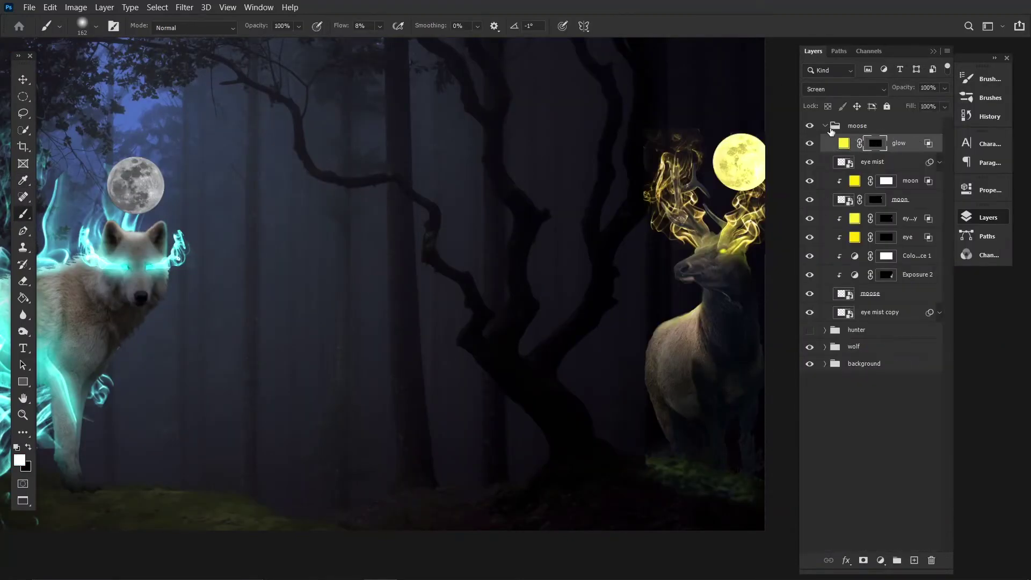
- With low brush flow, reveal cyan smoke over the wolf's back and right of its head
{"action": "left_click", "coordinate": [825, 125]}
{"action": "left_click", "coordinate": [826, 159]}
{"action": "left_click", "coordinate": [902, 177]}
{"action": "left_click_drag", "start_coordinate": [376, 269], "coordinate": [681, 252]}
{"action": "left_click_drag", "start_coordinate": [347, 28], "coordinate": [346, 28]}
{"action": "left_click_drag", "start_coordinate": [279, 161], "coordinate": [300, 241]}
{"action": "left_click_drag", "start_coordinate": [161, 242], "coordinate": [330, 294]}
{"action": "left_click_drag", "start_coordinate": [454, 214], "coordinate": [564, 258]}
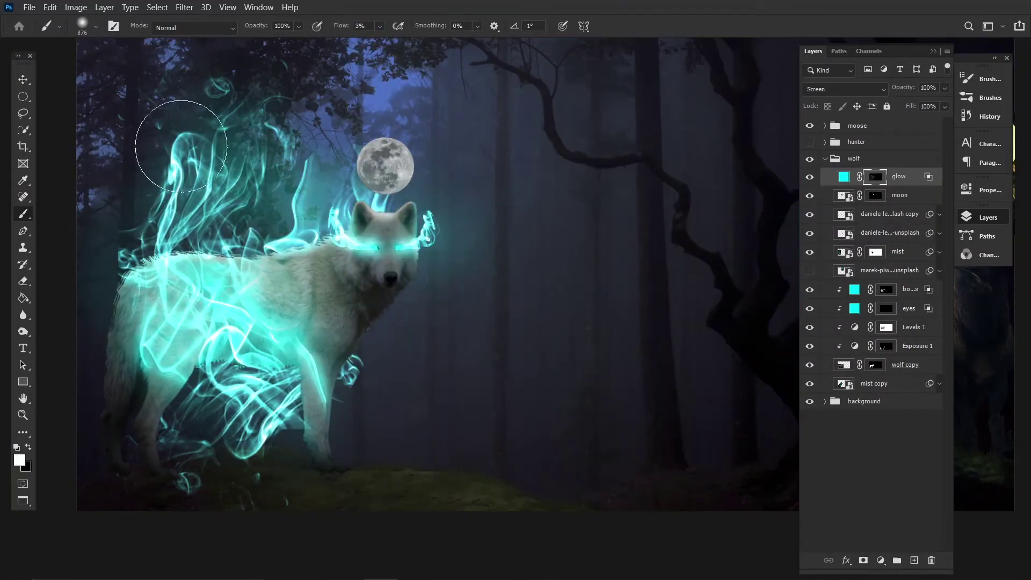
- Switch to the elk group's glow fill and resize the brush with ] and [
{"action": "scroll", "coordinate": [237, 278], "scroll_direction": "down", "scroll_amount": 2}
{"action": "scroll", "coordinate": [237, 277], "scroll_direction": "down", "scroll_amount": 1}
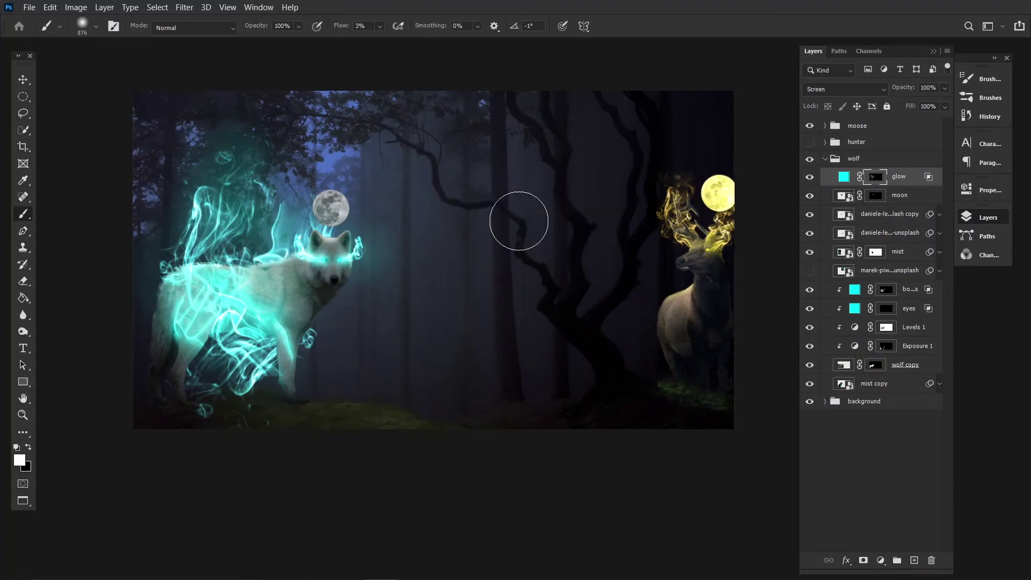
{"action": "left_click", "coordinate": [825, 160]}
{"action": "left_click", "coordinate": [825, 125]}
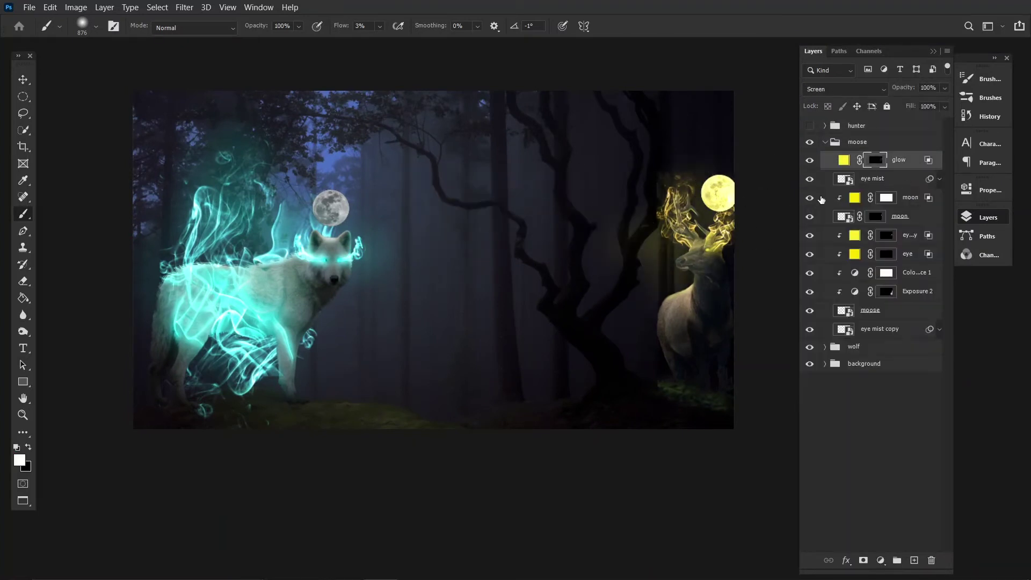
{"action": "double_click", "coordinate": [844, 160]}
{"action": "key", "text": "bracketright"}
{"action": "key", "text": "bracketright"}
{"action": "key", "text": "bracketright"}
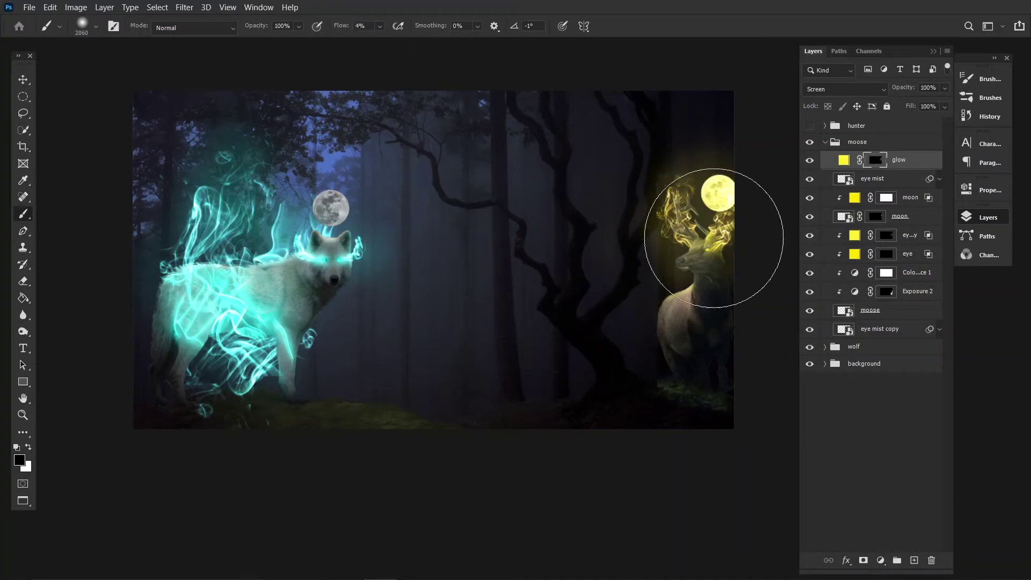
{"action": "key", "text": "bracketleft"}
{"action": "key", "text": "bracketleft"}
{"action": "key", "text": "bracketleft"}
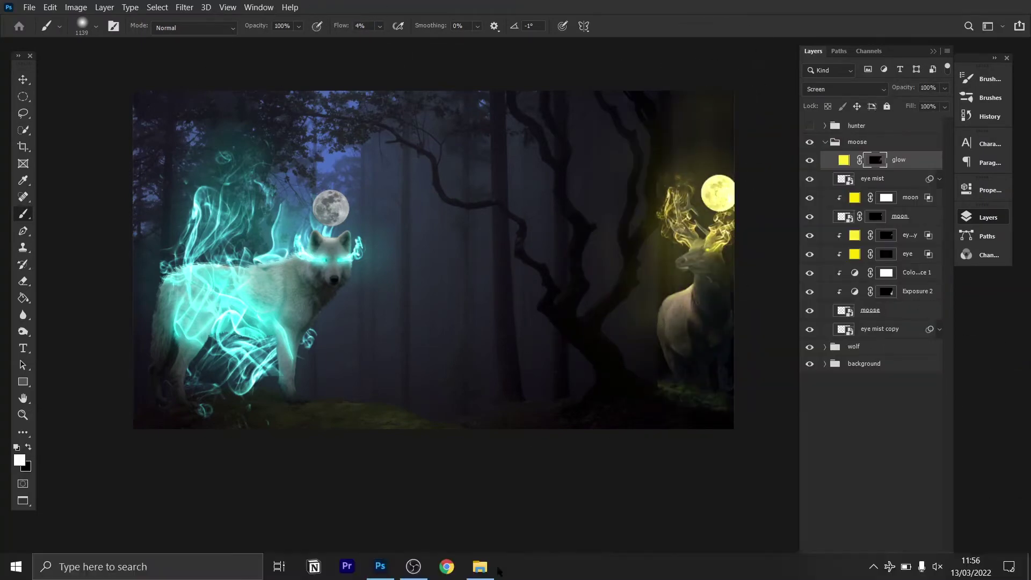
- Browse in File Explorer to 'The Portal' image folder inside 'rafy a'
{"action": "left_click", "coordinate": [478, 566]}
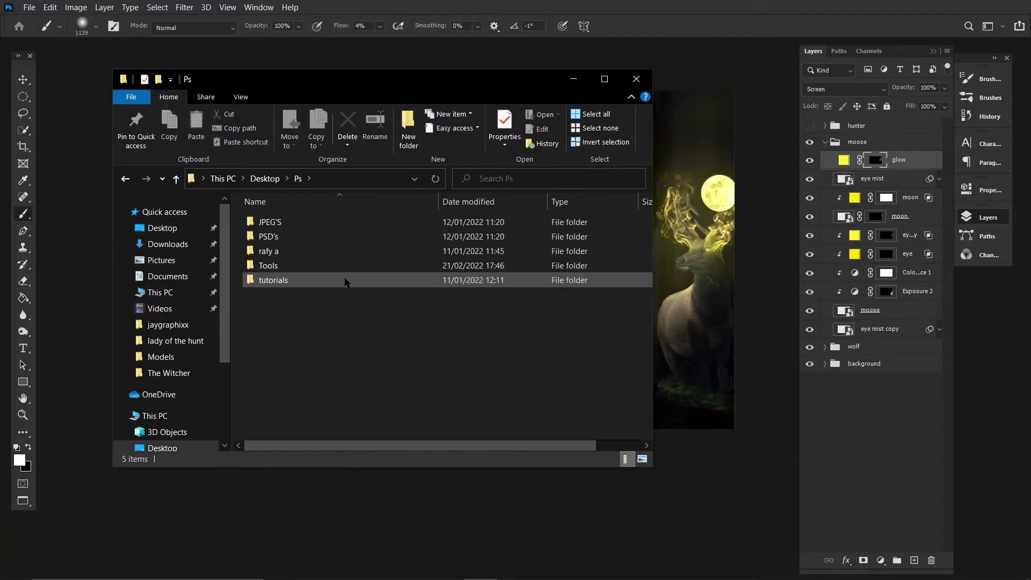
{"action": "double_click", "coordinate": [349, 251]}
{"action": "double_click", "coordinate": [395, 400]}
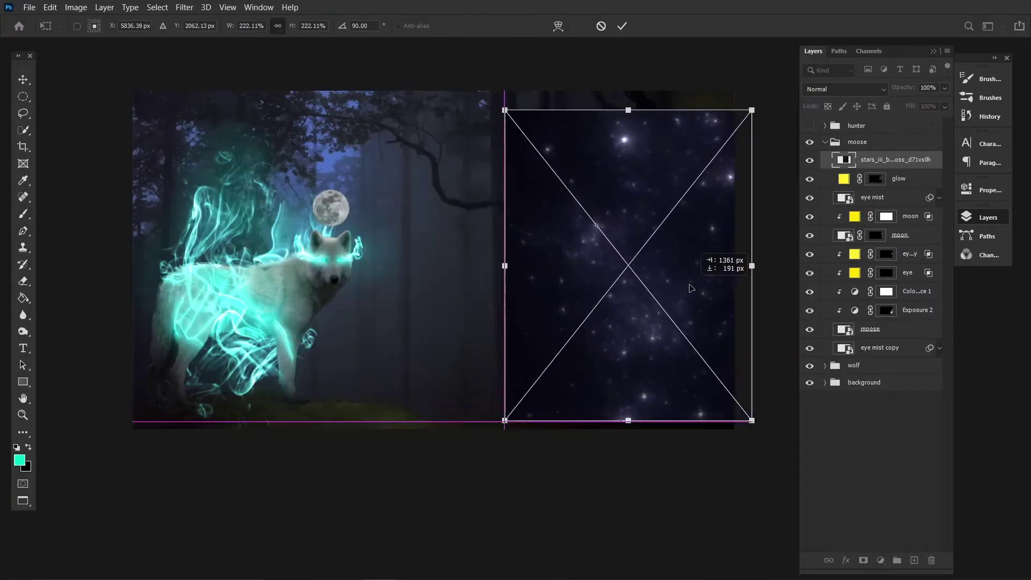
- Place the stars image over the right half and move a copy into the wolf group over the wolf
{"action": "left_click_drag", "start_coordinate": [589, 336], "coordinate": [768, 429]}
{"action": "left_click", "coordinate": [621, 26]}
{"action": "key", "text": "b"}
{"action": "key", "text": "ctrl+j"}
{"action": "left_click_drag", "start_coordinate": [881, 159], "coordinate": [881, 394]}
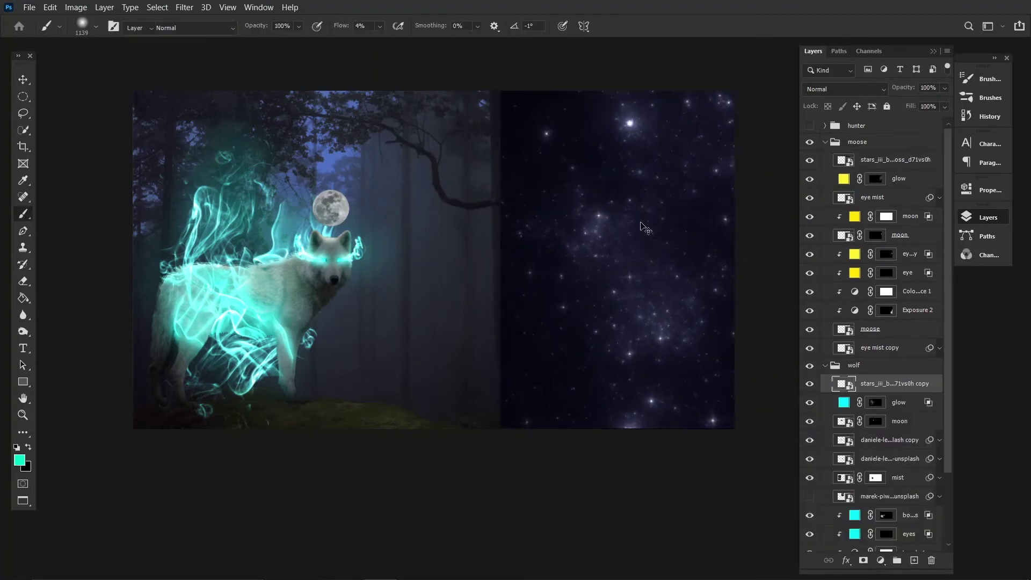
{"action": "key", "text": "v"}
{"action": "left_click_drag", "start_coordinate": [618, 258], "coordinate": [257, 257]}
- Set the elk's stars to Linear Dodge (Add), hide the wolf copy, and darken midtones with Levels
{"action": "left_click", "coordinate": [845, 89]}
{"action": "left_click", "coordinate": [814, 221]}
{"action": "left_click", "coordinate": [845, 89]}
{"action": "left_click", "coordinate": [829, 244]}
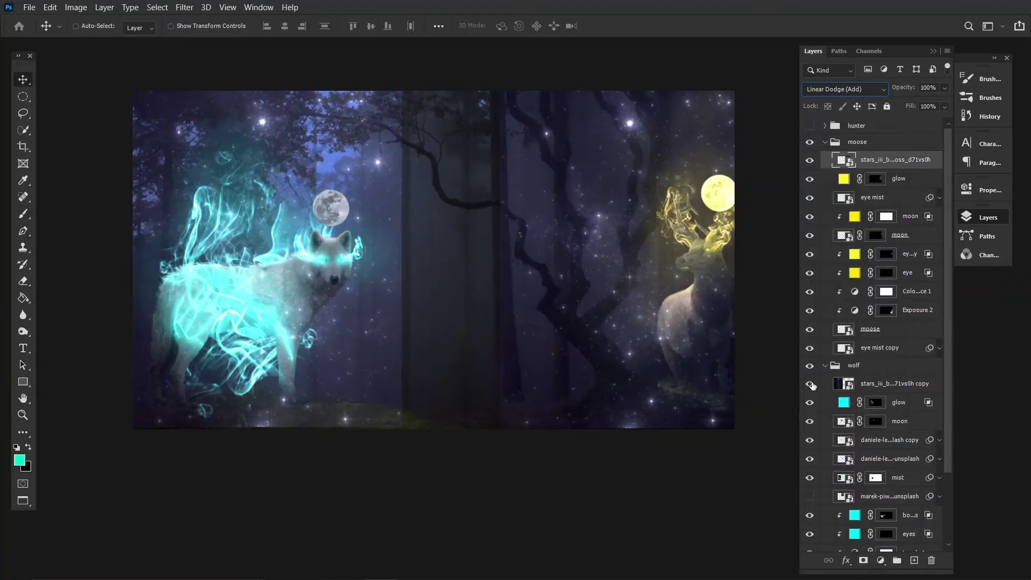
{"action": "left_click", "coordinate": [810, 384]}
{"action": "key", "text": "ctrl+l"}
{"action": "left_click_drag", "start_coordinate": [752, 115], "coordinate": [411, 115]}
{"action": "left_click_drag", "start_coordinate": [452, 265], "coordinate": [469, 265]}
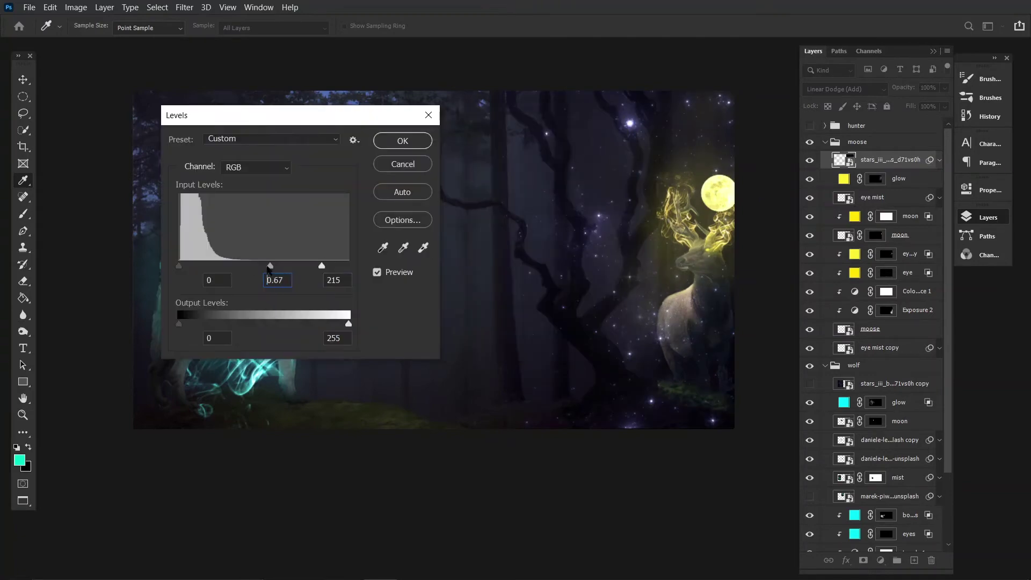
{"action": "key", "text": "Return"}
- Mask the stars, tint them yellow with Hue/Saturation, fade them around the elk, then hide the layer
{"action": "left_click", "coordinate": [863, 560]}
{"action": "key", "text": "b"}
{"action": "key", "text": "d"}
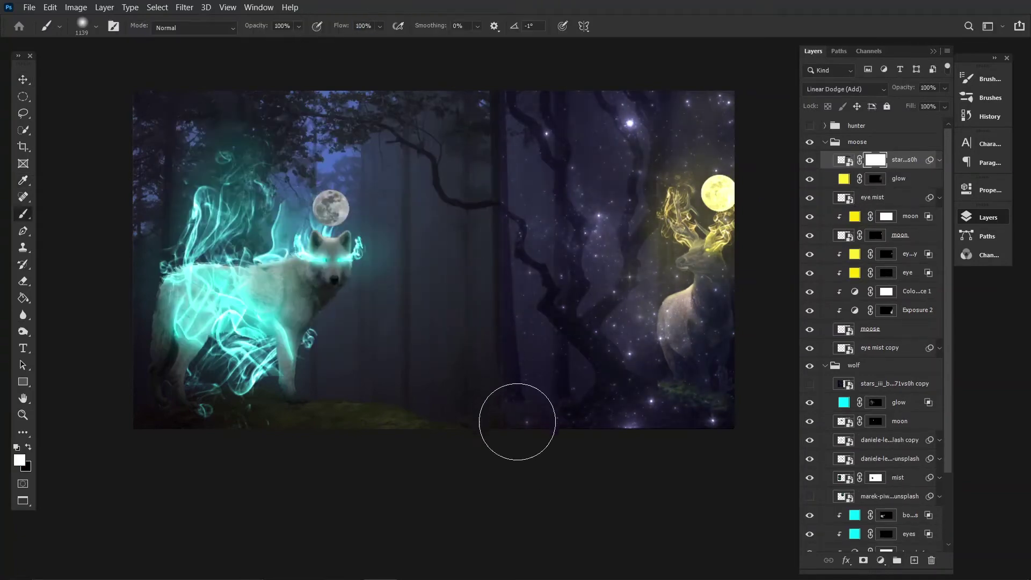
{"action": "key", "text": "ctrl+u"}
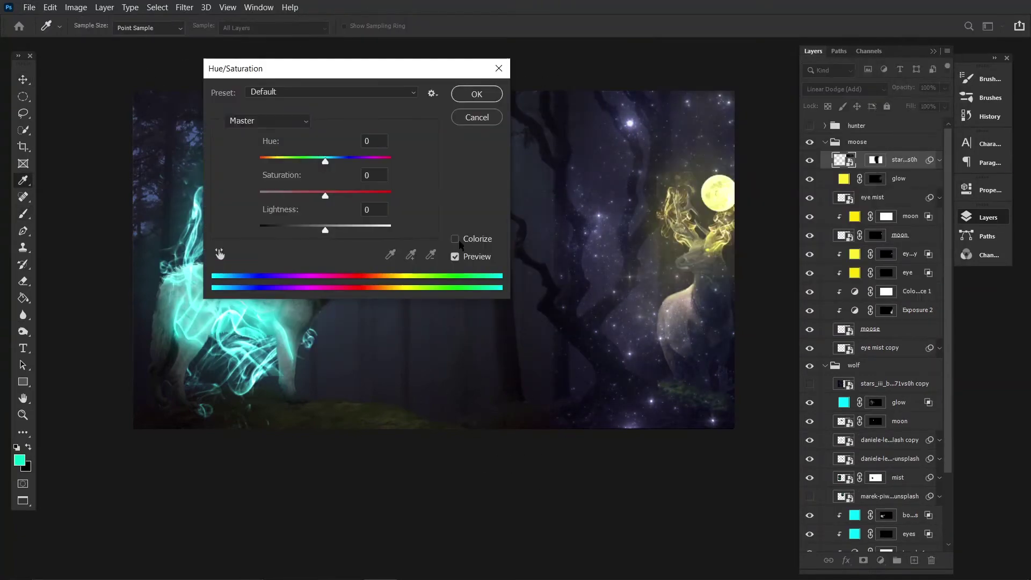
{"action": "mouse_move", "coordinate": [325, 159]}
{"action": "left_mouse_down"}
{"action": "mouse_move", "coordinate": [279, 159]}
{"action": "mouse_move", "coordinate": [302, 192]}
{"action": "left_mouse_up"}
{"action": "key", "text": "Return"}
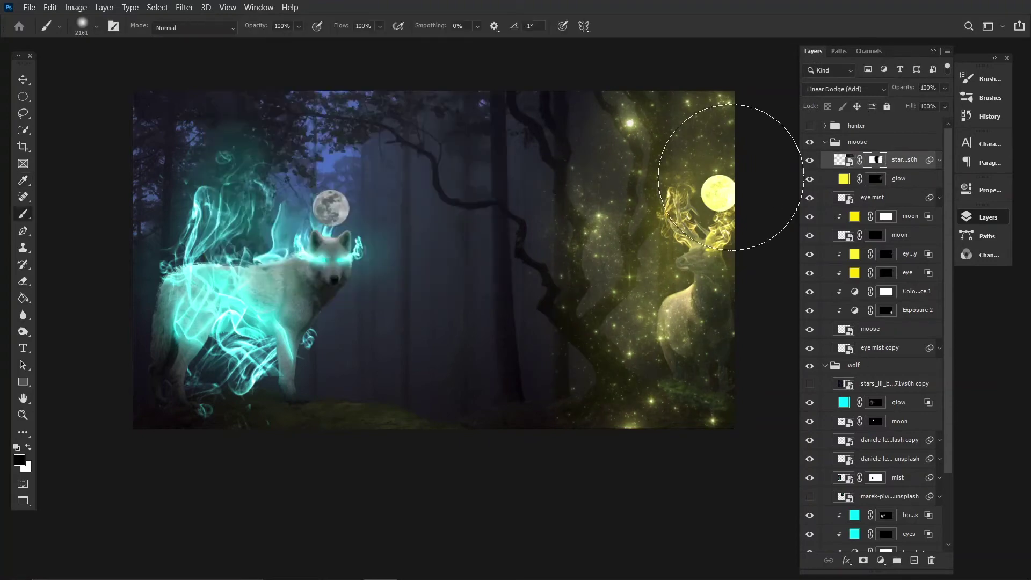
{"action": "left_click_drag", "start_coordinate": [731, 177], "coordinate": [1023, 191]}
{"action": "left_click", "coordinate": [810, 161]}
- Save the document and add a cyan Solid Color fill layer above the moon
{"action": "key", "text": "ctrl+s"}
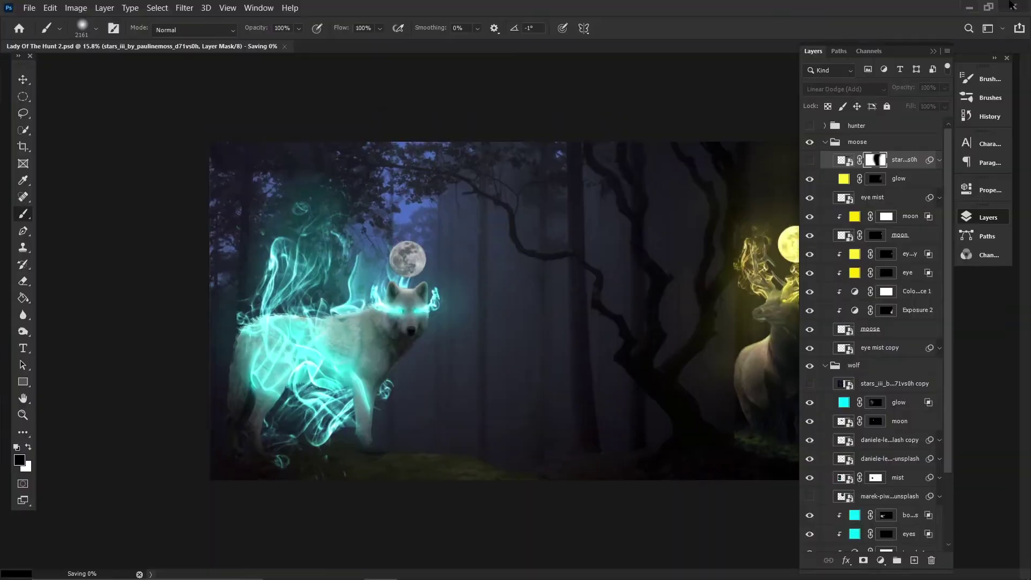
{"action": "left_click", "coordinate": [387, 301], "text": "alt"}
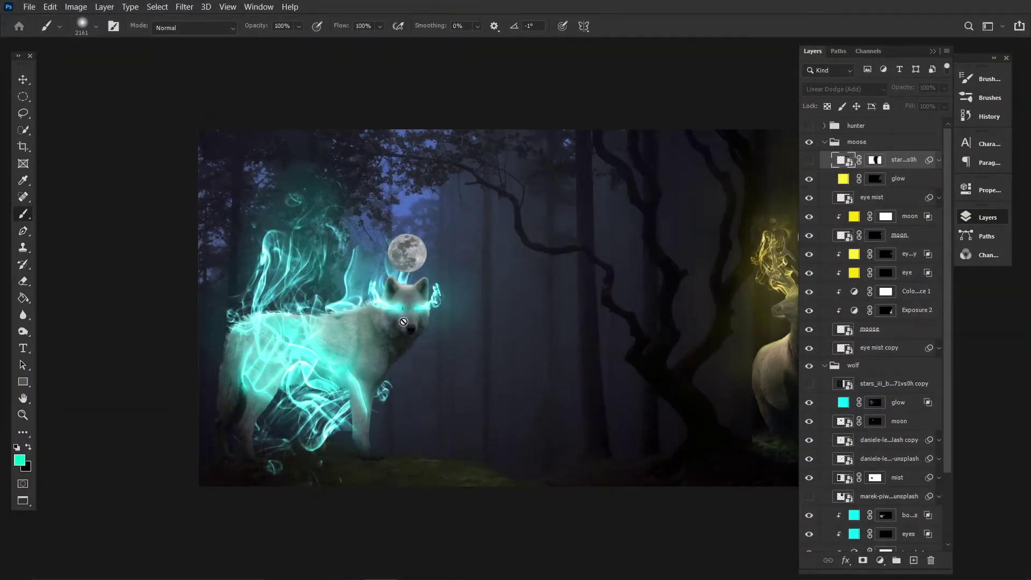
{"action": "left_click", "coordinate": [824, 142]}
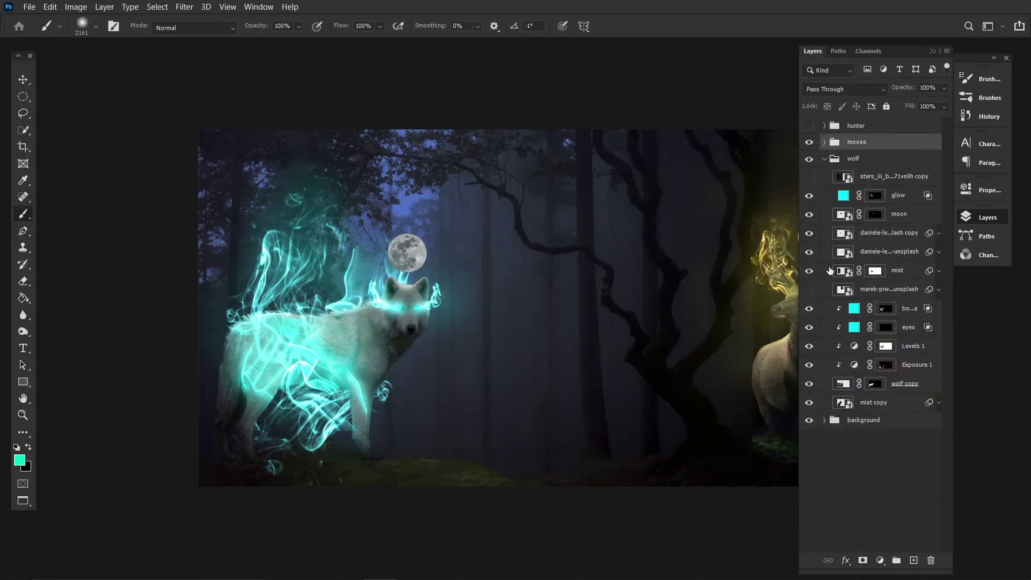
{"action": "left_click", "coordinate": [881, 214]}
- Clip the cyan fill to the moon, set it to Screen, and rename it MOON
{"action": "right_click", "coordinate": [908, 214]}
{"action": "left_click", "coordinate": [841, 271]}
{"action": "left_click", "coordinate": [843, 88]}
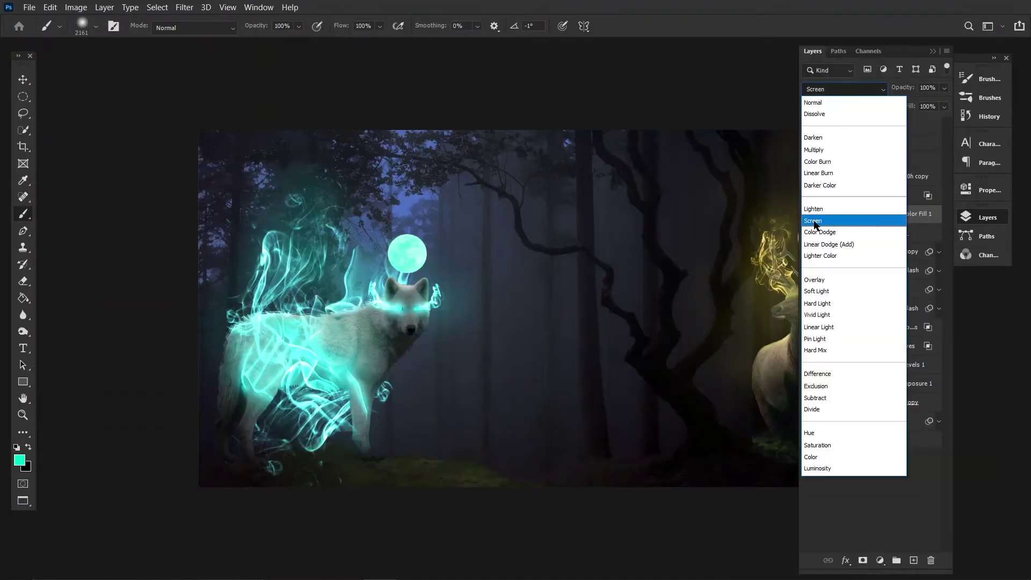
{"action": "left_click", "coordinate": [816, 215]}
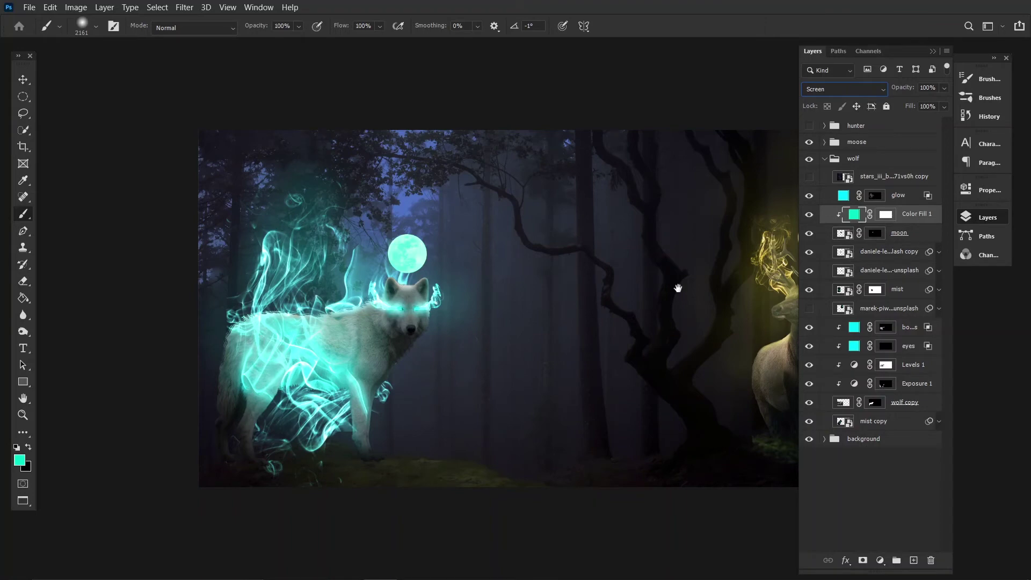
{"action": "scroll", "coordinate": [678, 289], "scroll_direction": "up", "scroll_amount": 2}
{"action": "double_click", "coordinate": [919, 214]}
- Adjust the Blend If Underlying Layer slider to keep cyan off the moon's darkest areas, then set a white brush
{"action": "double_click", "coordinate": [924, 215]}
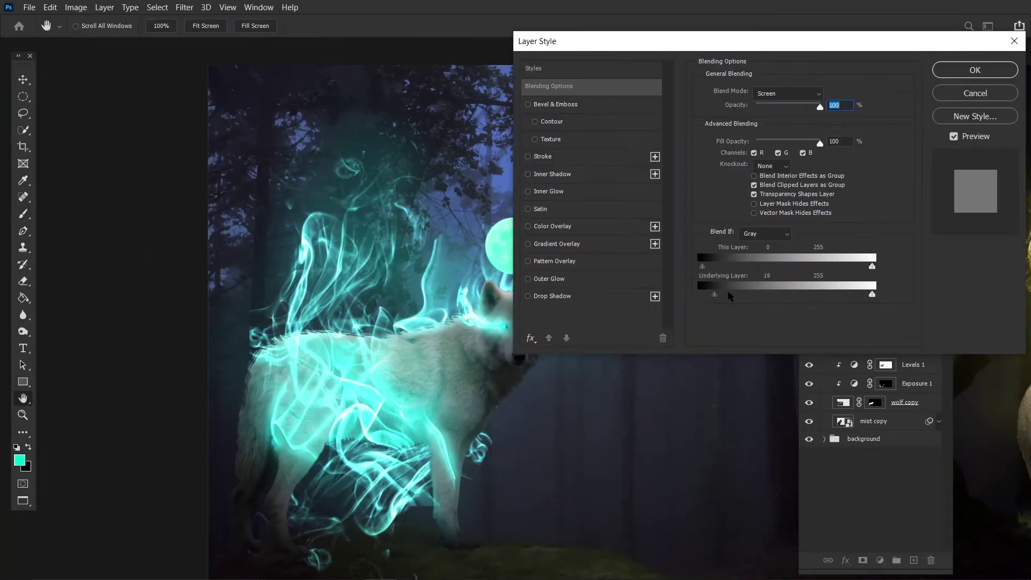
{"action": "left_click_drag", "start_coordinate": [808, 290], "coordinate": [886, 290]}
{"action": "key", "text": "Return"}
{"action": "key", "text": "b"}
{"action": "key", "text": "d"}
{"action": "key", "text": "x"}
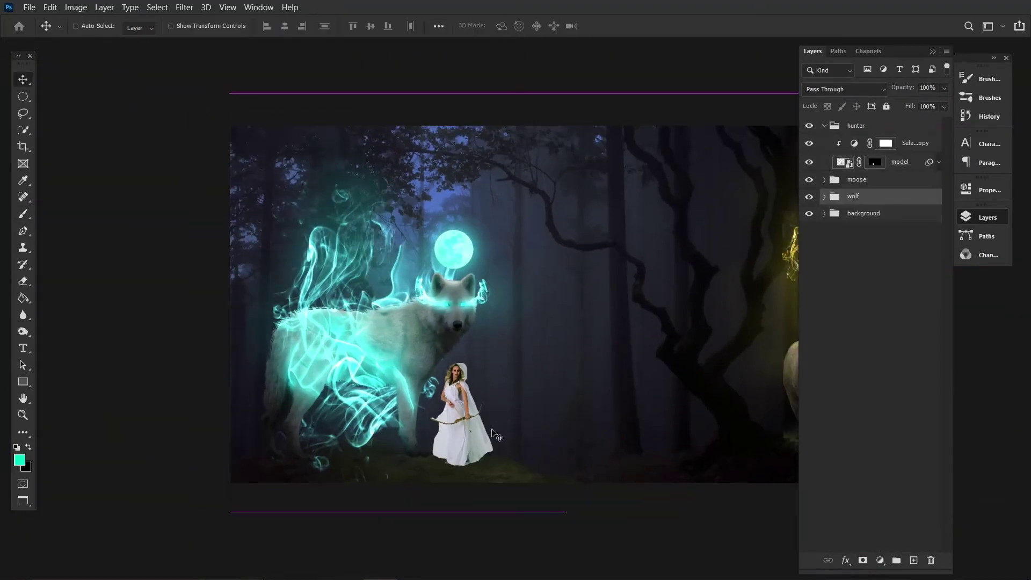
- Move the archer below the wolf's head and darken parts of her with an inverted-mask Exposure layer at 14
{"action": "left_click_drag", "start_coordinate": [466, 419], "coordinate": [485, 424]}
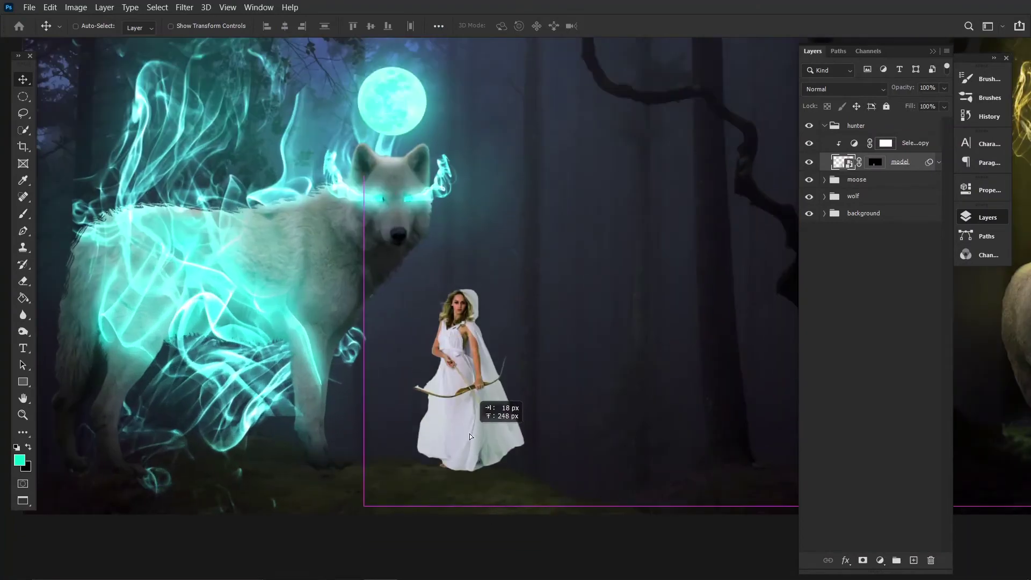
{"action": "left_click", "coordinate": [880, 560]}
{"action": "left_click", "coordinate": [908, 400]}
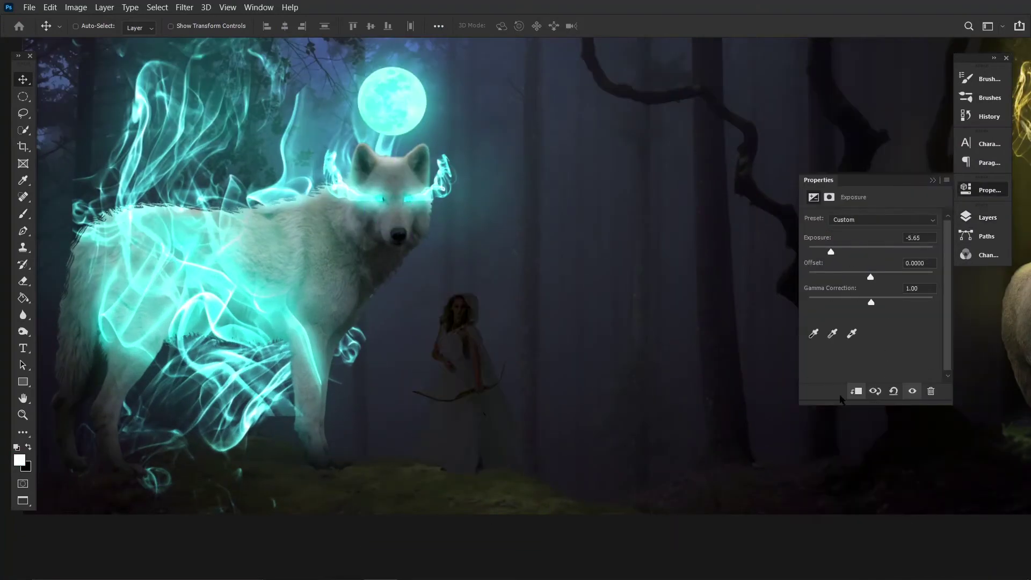
{"action": "key", "text": "ctrl+i"}
{"action": "key", "text": "b"}
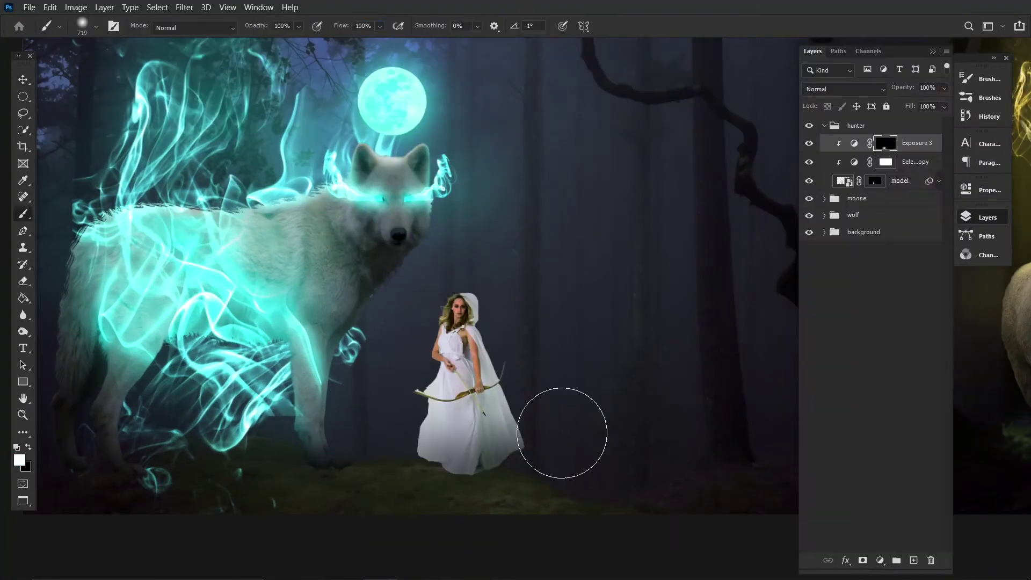
{"action": "type", "text": "14"}
{"action": "mouse_move", "coordinate": [507, 453]}
{"action": "left_mouse_down"}
{"action": "mouse_move", "coordinate": [530, 346]}
{"action": "mouse_move", "coordinate": [522, 438]}
{"action": "left_mouse_up"}
- Zoom in on the wolf and archer and start adding a Solid Color fill layer
{"action": "key", "text": "ctrl+0"}
{"action": "key", "text": "ctrl+plus"}
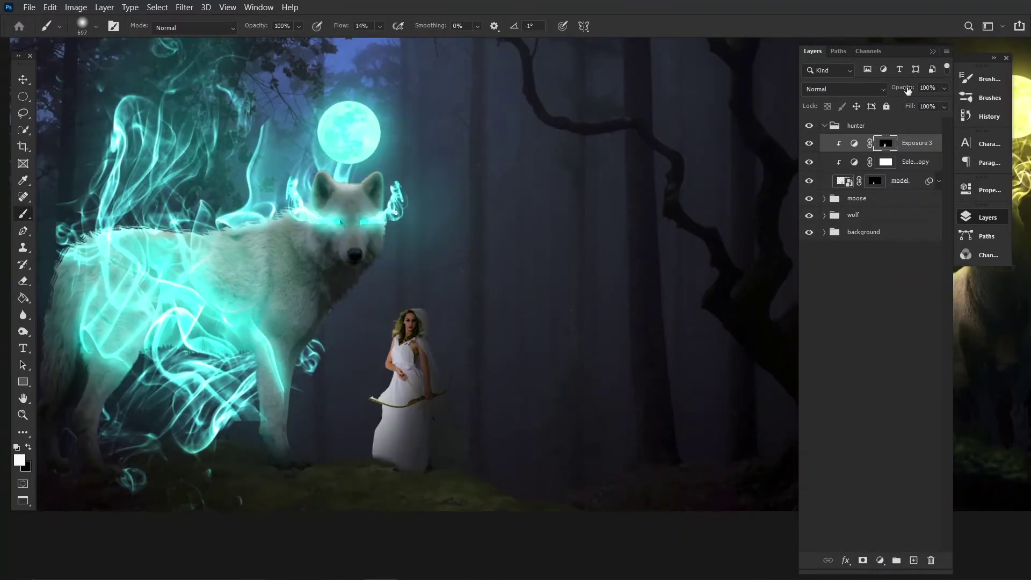
{"action": "left_click", "coordinate": [880, 560]}
- Add a cyan Solid Color fill clipped to the archer and invert its mask to black
{"action": "left_click", "coordinate": [954, 123]}
{"action": "key", "text": "ctrl+alt+g"}
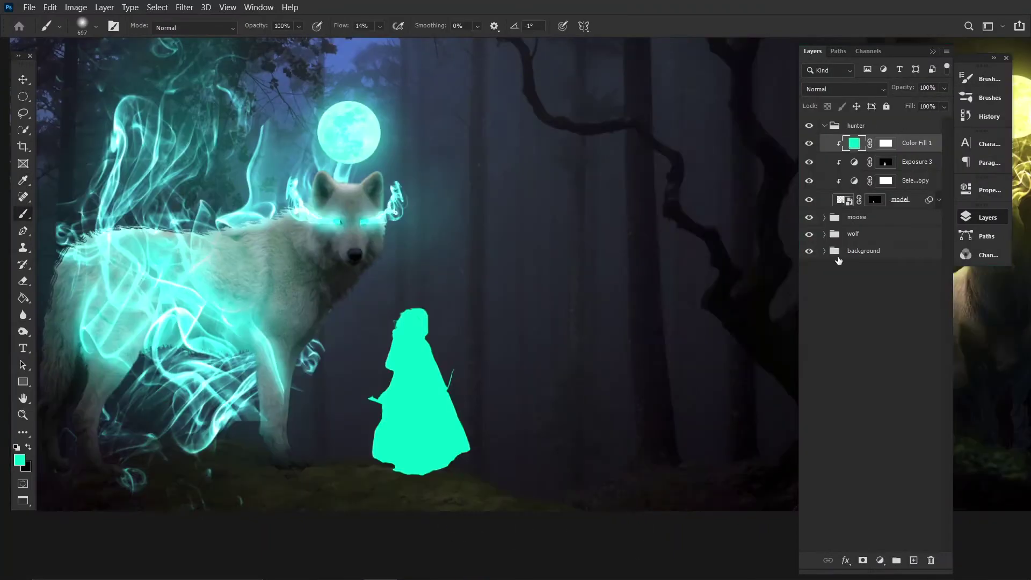
{"action": "double_click", "coordinate": [854, 143]}
{"action": "left_click", "coordinate": [721, 129]}
{"action": "left_click", "coordinate": [934, 129]}
{"action": "double_click", "coordinate": [854, 143]}
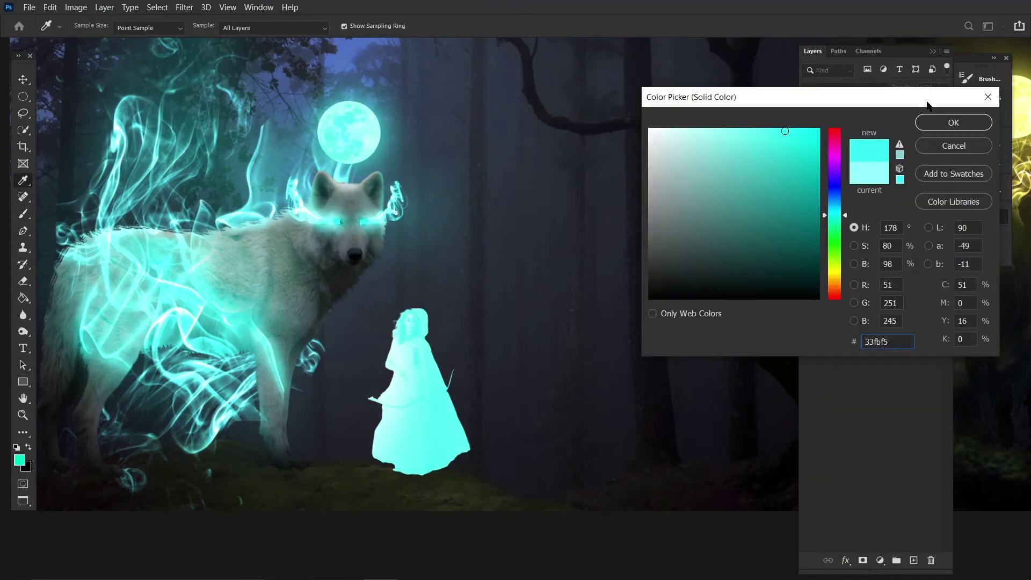
{"action": "left_click", "coordinate": [953, 122]}
{"action": "key", "text": "ctrl+i"}
- Set the cyan fill to Screen blending and ready a small white brush
{"action": "key", "text": "b"}
{"action": "key", "text": "ctrl+plus"}
{"action": "key", "text": "ctrl+minus"}
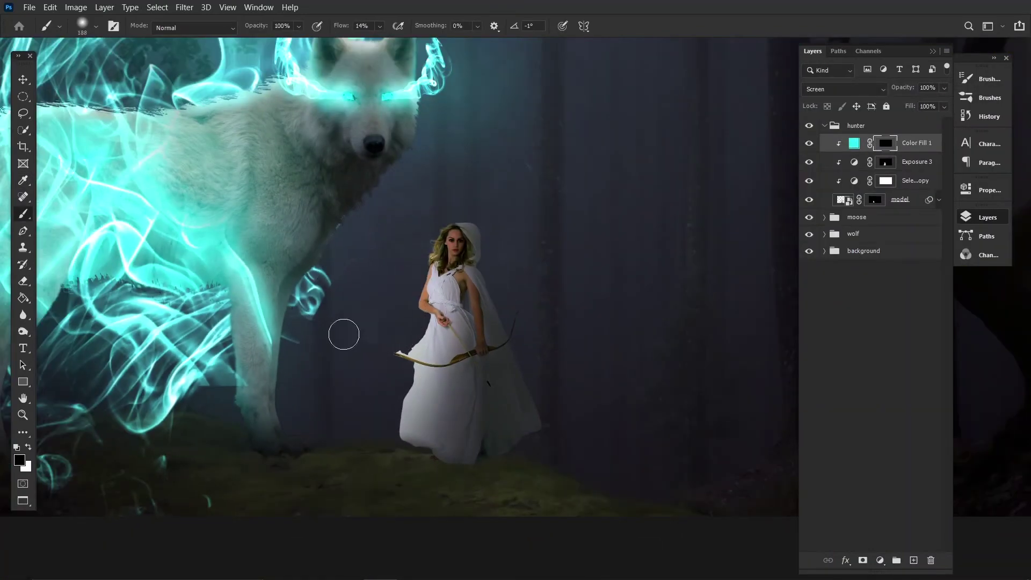
{"action": "double_click", "coordinate": [934, 148]}
{"action": "key", "text": "Return"}
- Paint cyan onto the archer's edges, clear it from her face, and compare without Exposure 3
{"action": "key", "text": "ctrl+plus"}
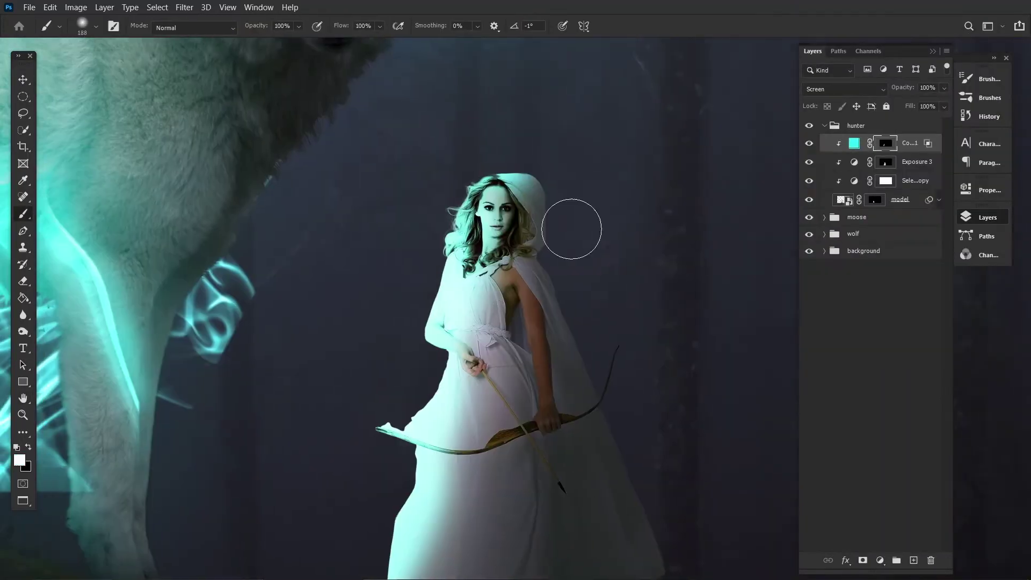
{"action": "left_click_drag", "start_coordinate": [500, 241], "coordinate": [483, 279]}
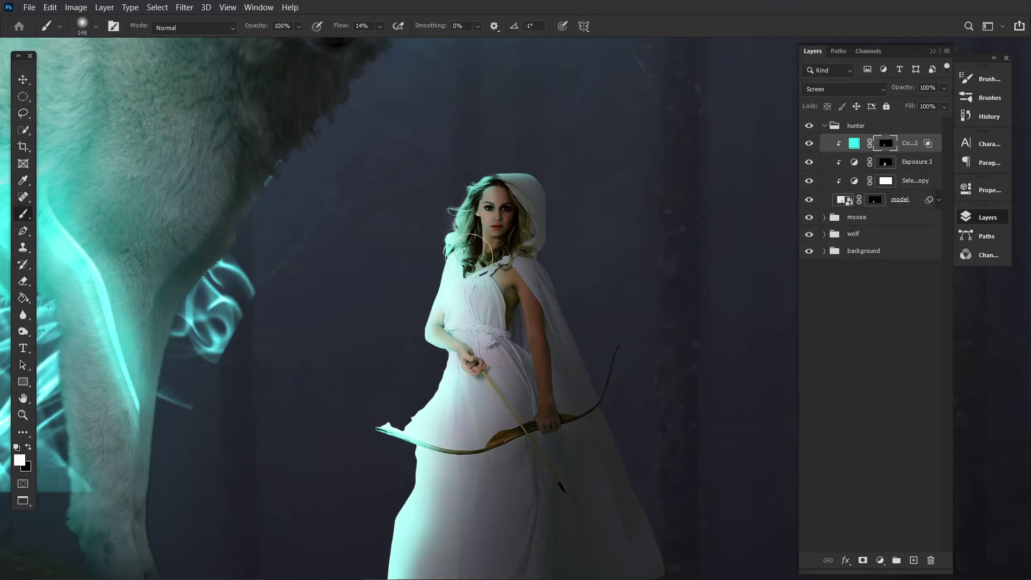
{"action": "scroll", "coordinate": [545, 357], "scroll_direction": "up", "scroll_amount": 3}
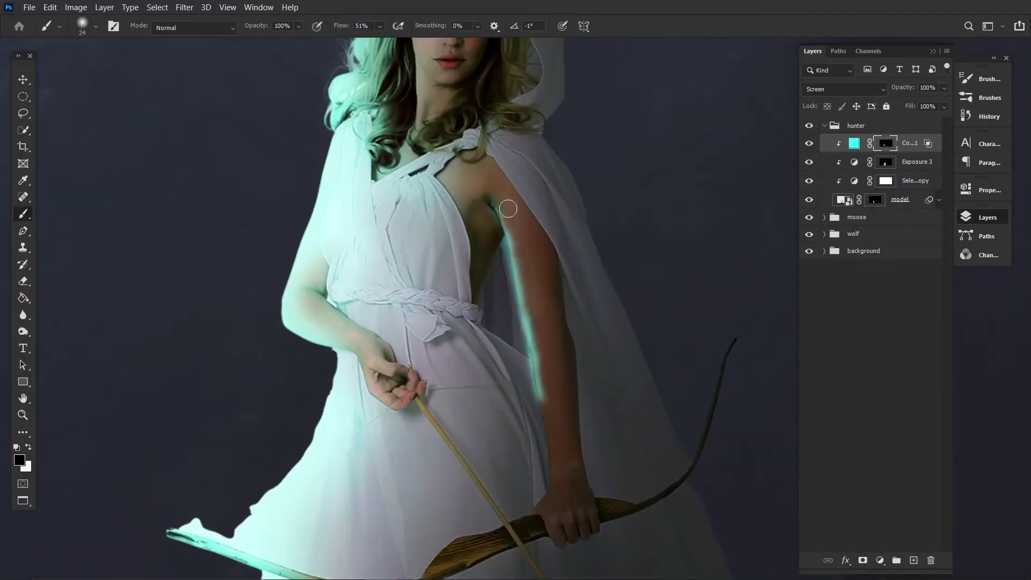
{"action": "scroll", "coordinate": [515, 322], "scroll_direction": "down", "scroll_amount": 3}
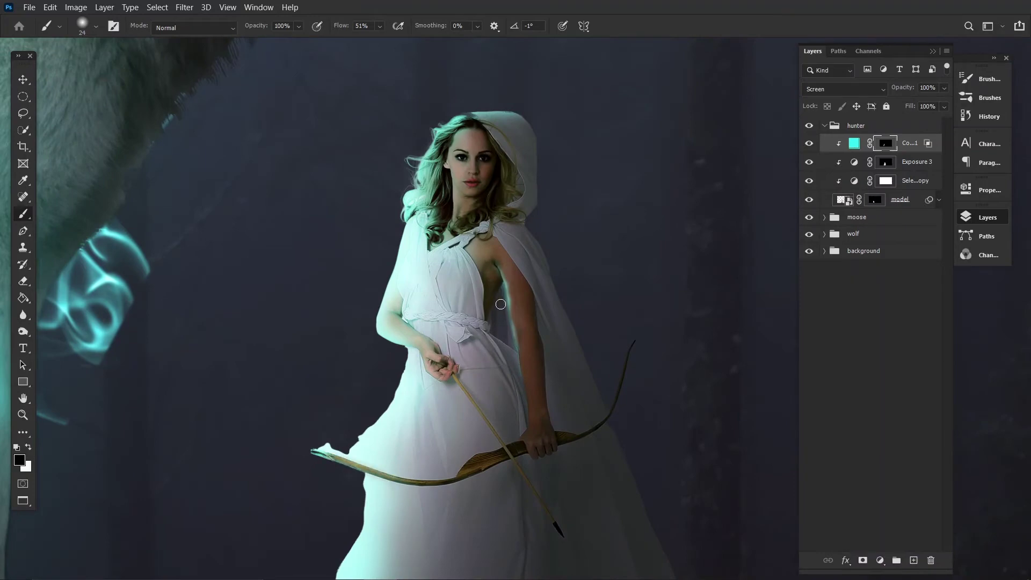
{"action": "key", "text": "ctrl+0"}
{"action": "left_click", "coordinate": [809, 162]}
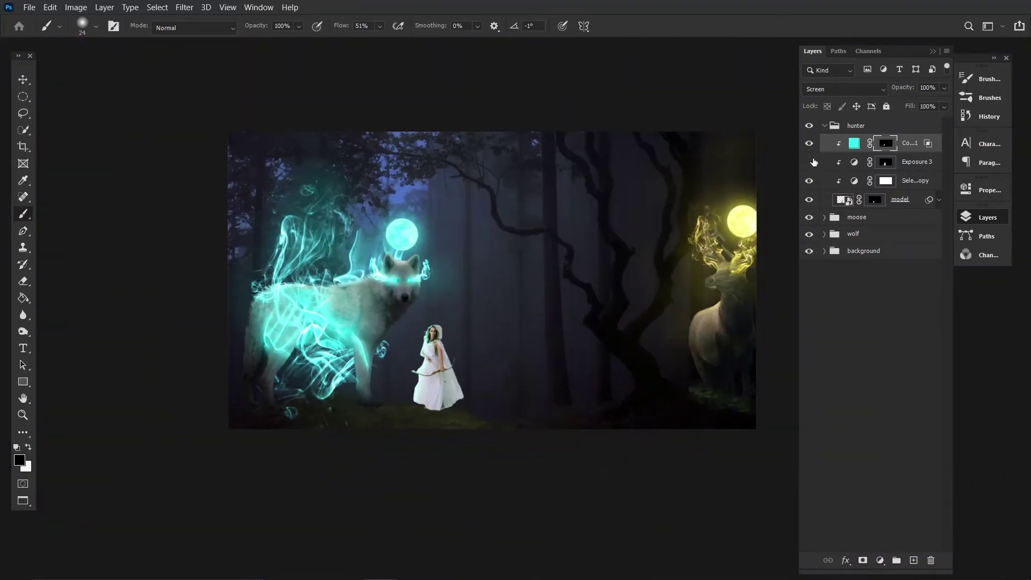
- Show Exposure 3, add a layer under the archer, undo a foot shadow, and darken her tones with Curves
{"action": "left_click", "coordinate": [810, 162]}
{"action": "scroll", "coordinate": [419, 406], "scroll_direction": "up", "scroll_amount": 3}
{"action": "key", "text": "ctrl+shift+alt+n"}
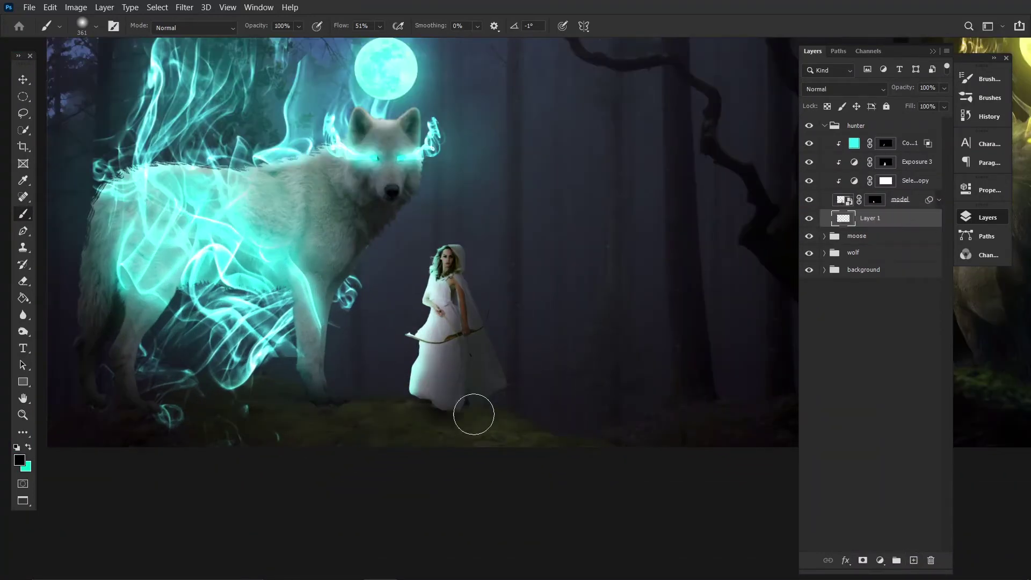
{"action": "left_click_drag", "start_coordinate": [473, 414], "coordinate": [591, 424]}
{"action": "scroll", "coordinate": [474, 414], "scroll_direction": "down", "scroll_amount": 3}
{"action": "scroll", "coordinate": [385, 437], "scroll_direction": "up", "scroll_amount": 4}
{"action": "key", "text": "ctrl+z"}
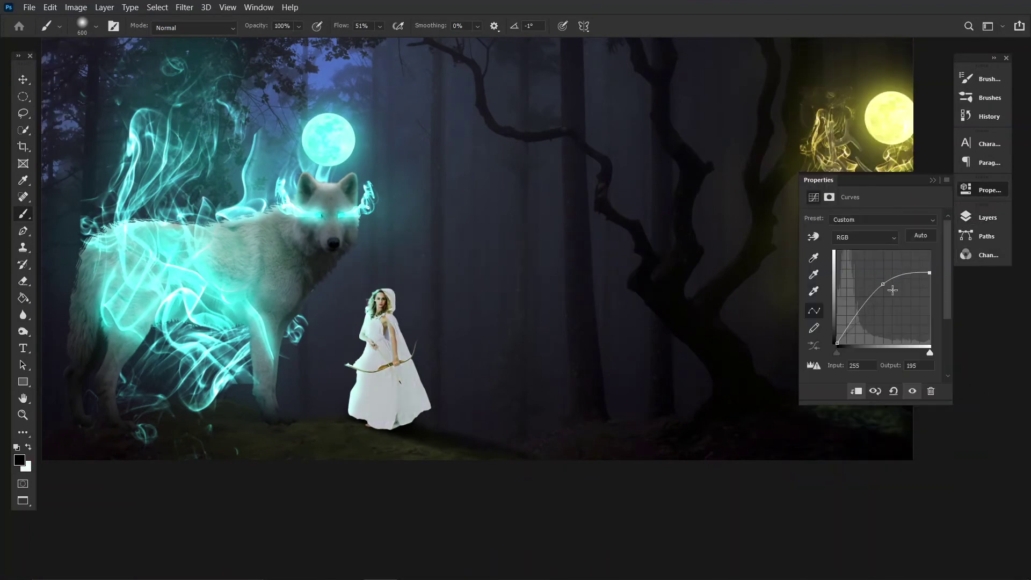
{"action": "left_click_drag", "start_coordinate": [896, 299], "coordinate": [897, 313]}
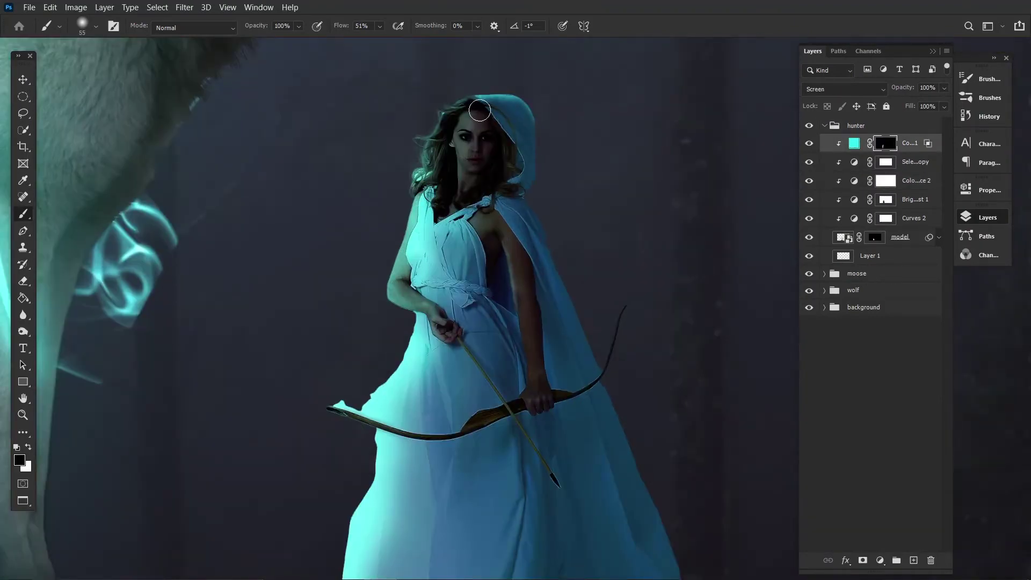
{"action": "key", "text": "ctrl+0"}
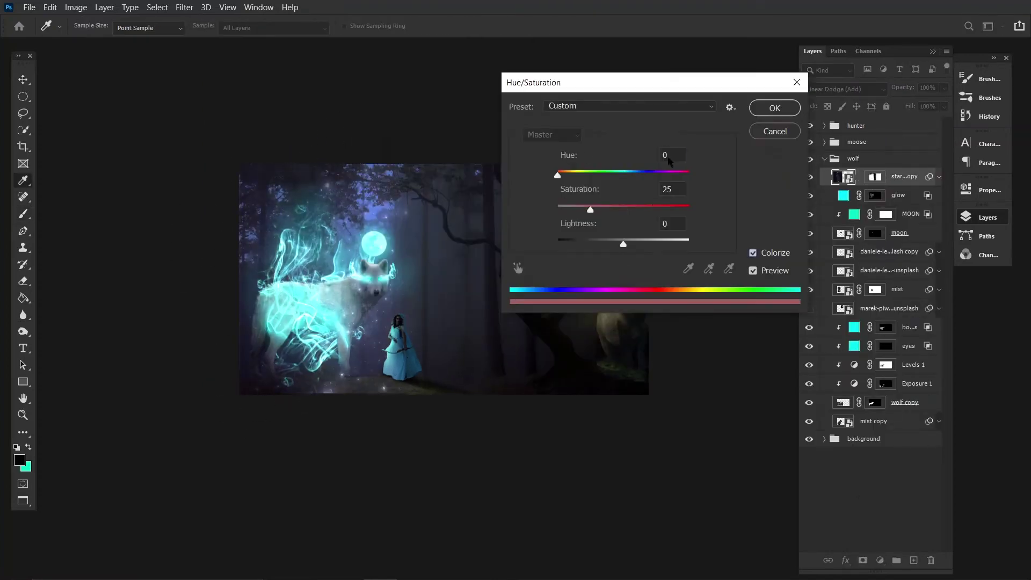
- Darken the stars' midtones with Levels, mask stars around the elk, and select the hunter group's stars
{"action": "left_click_drag", "start_coordinate": [674, 247], "coordinate": [693, 247]}
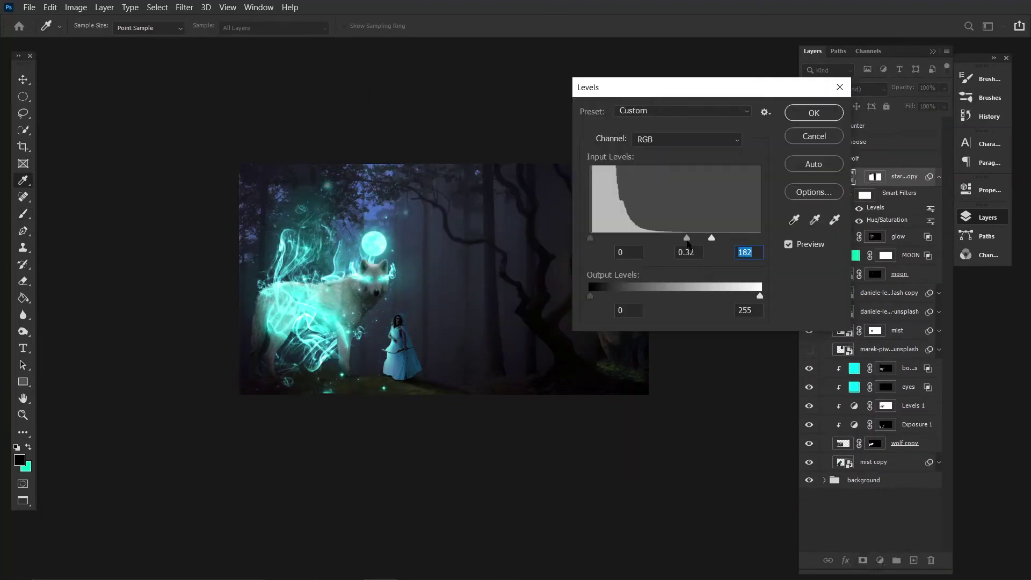
{"action": "key", "text": "Return"}
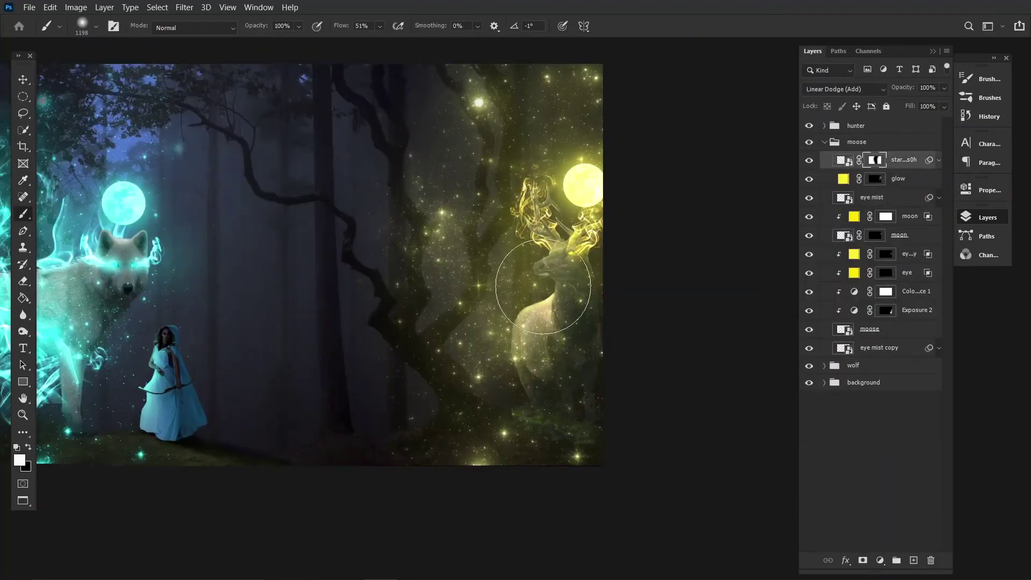
{"action": "mouse_move", "coordinate": [543, 277]}
{"action": "left_mouse_down"}
{"action": "mouse_move", "coordinate": [580, 392]}
{"action": "mouse_move", "coordinate": [427, 353]}
{"action": "left_mouse_up"}
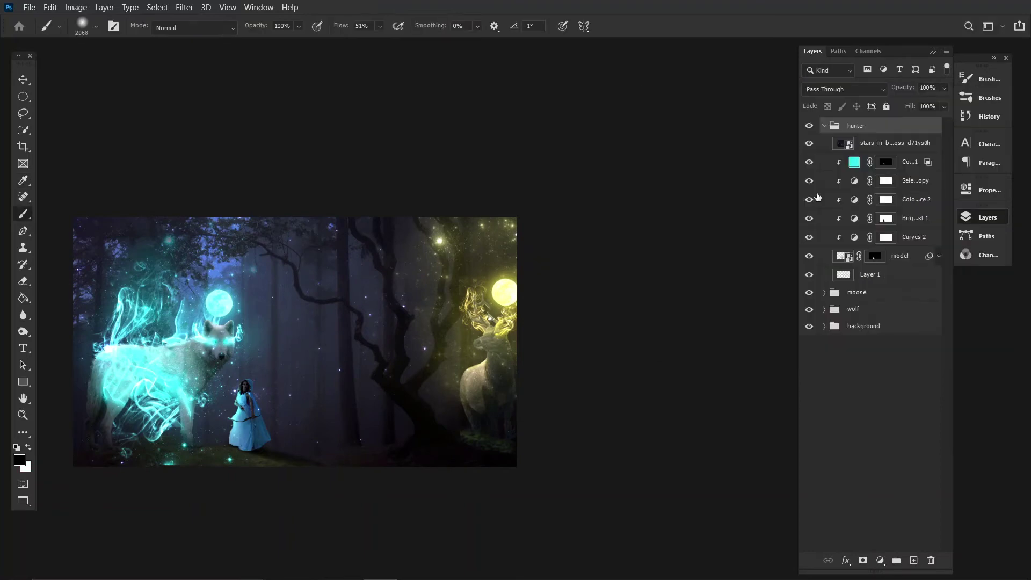
{"action": "left_click", "coordinate": [876, 144]}
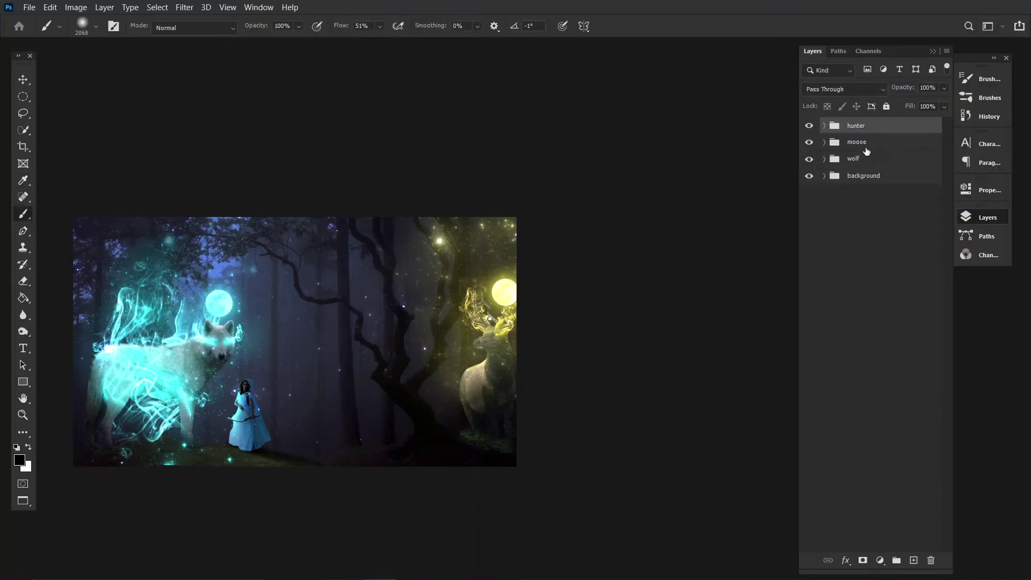
{"action": "left_click_drag", "start_coordinate": [680, 215], "coordinate": [683, 346]}
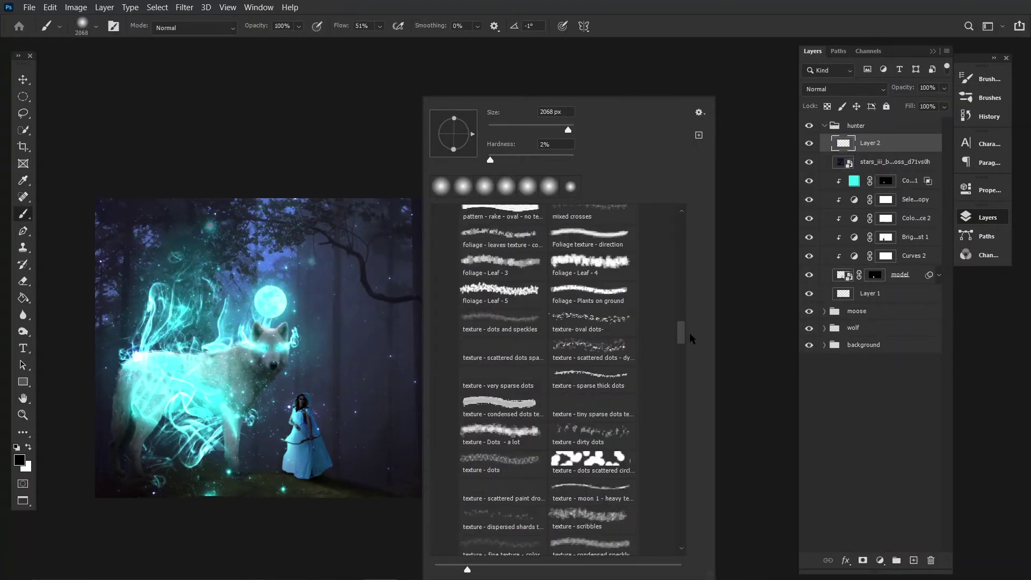
- Choose a sparkle effect brush and paint a cyan sparkle trail around the wolf
{"action": "left_click", "coordinate": [587, 332]}
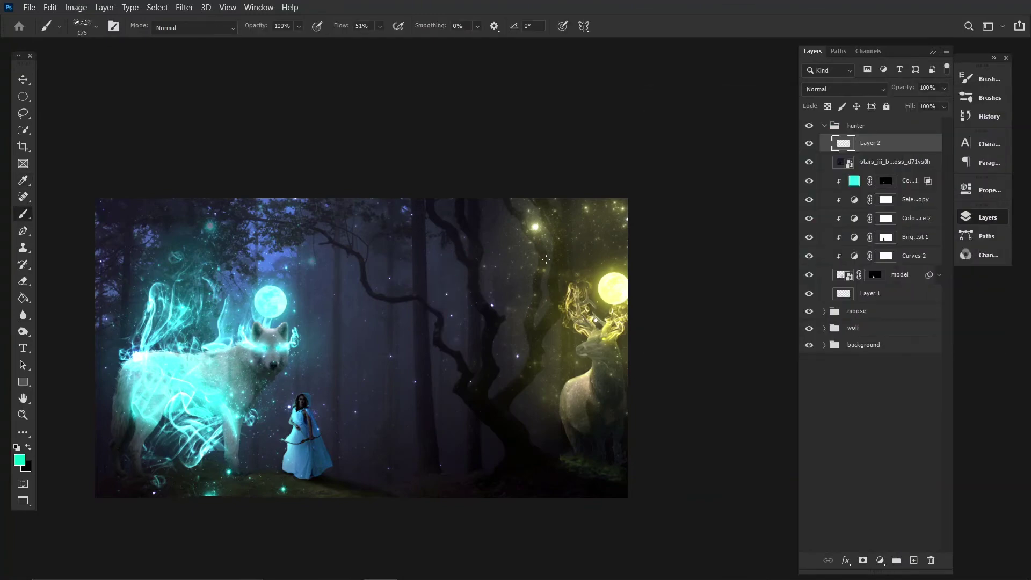
{"action": "right_click", "coordinate": [546, 260]}
{"action": "left_click", "coordinate": [541, 281]}
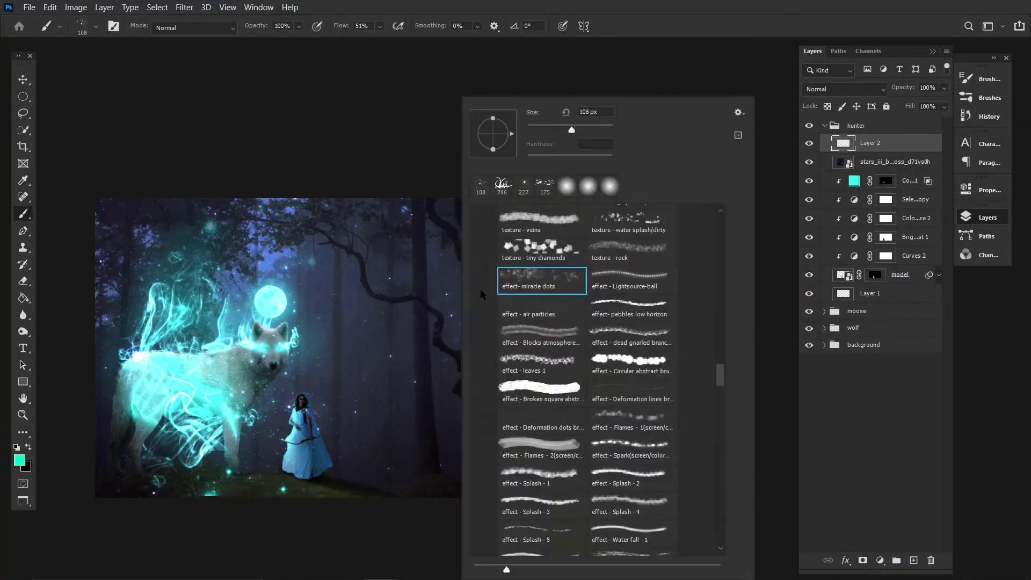
{"action": "left_click", "coordinate": [613, 273]}
{"action": "key", "text": "Return"}
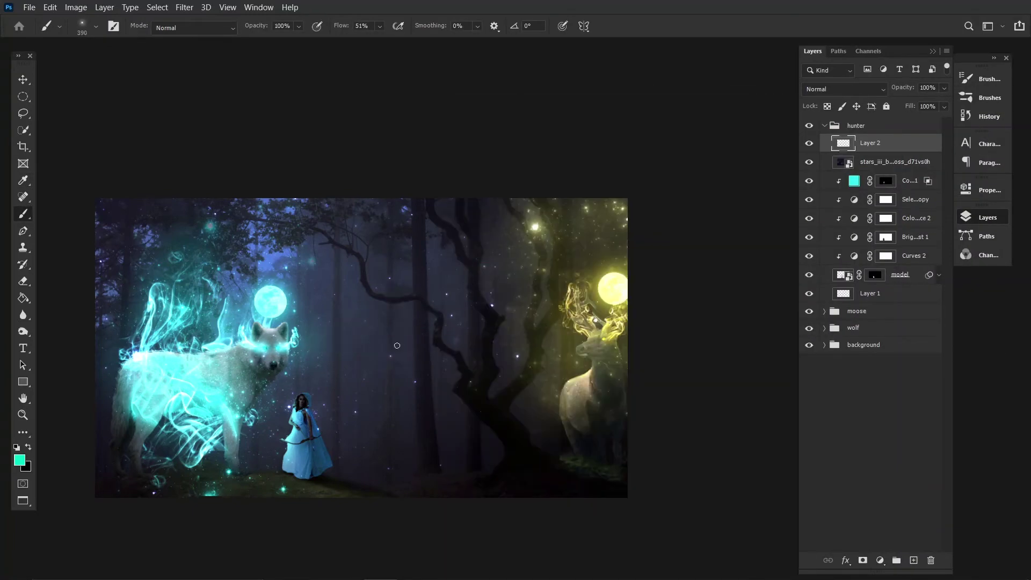
{"action": "left_click_drag", "start_coordinate": [376, 355], "coordinate": [394, 302]}
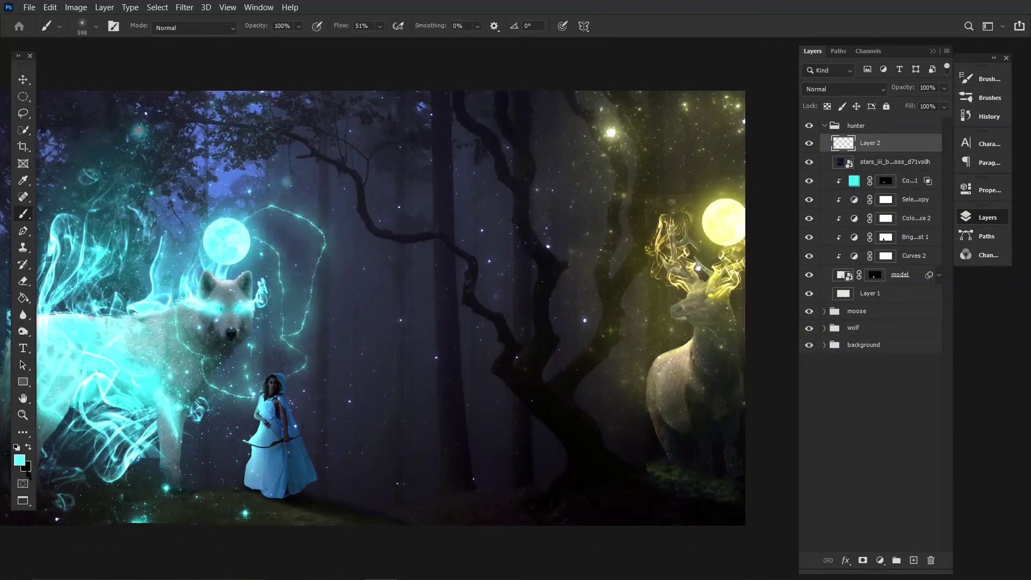
- Sample pale yellow from the moon and paint two sparkle trails from the archer to the elk
{"action": "left_click", "coordinate": [26, 467]}
{"action": "left_click", "coordinate": [735, 219]}
{"action": "left_click_drag", "start_coordinate": [699, 204], "coordinate": [284, 381]}
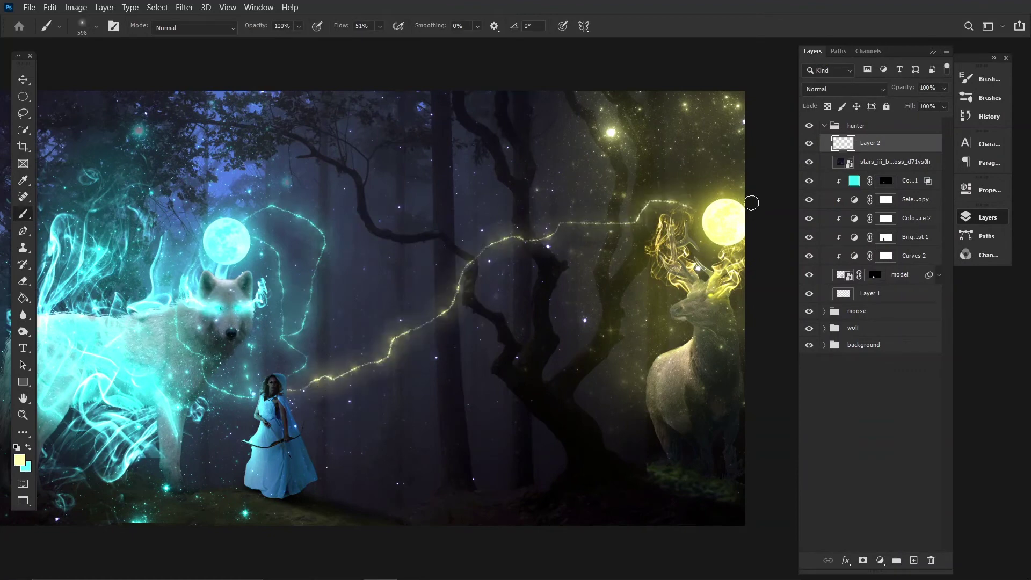
{"action": "mouse_move", "coordinate": [741, 172]}
{"action": "left_mouse_down"}
{"action": "mouse_move", "coordinate": [312, 382]}
{"action": "mouse_move", "coordinate": [564, 298]}
{"action": "left_mouse_up"}
{"action": "key", "text": "ctrl+minus"}
{"action": "key", "text": "x"}
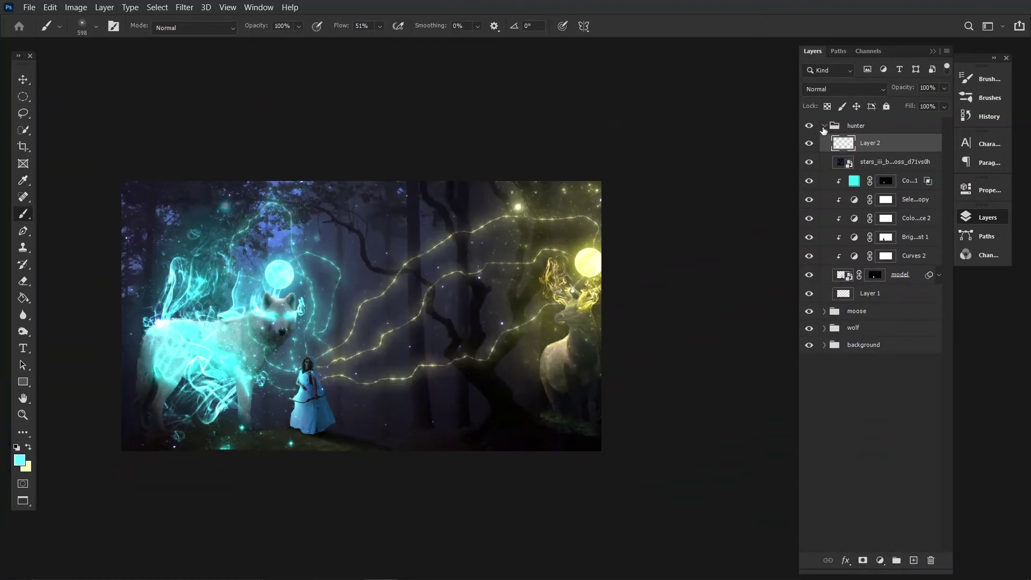
{"action": "left_click_drag", "start_coordinate": [902, 181], "coordinate": [914, 560]}
- Make the duplicated fill pale yellow, target its mask, and pick the spark effect brush
{"action": "double_click", "coordinate": [855, 180]}
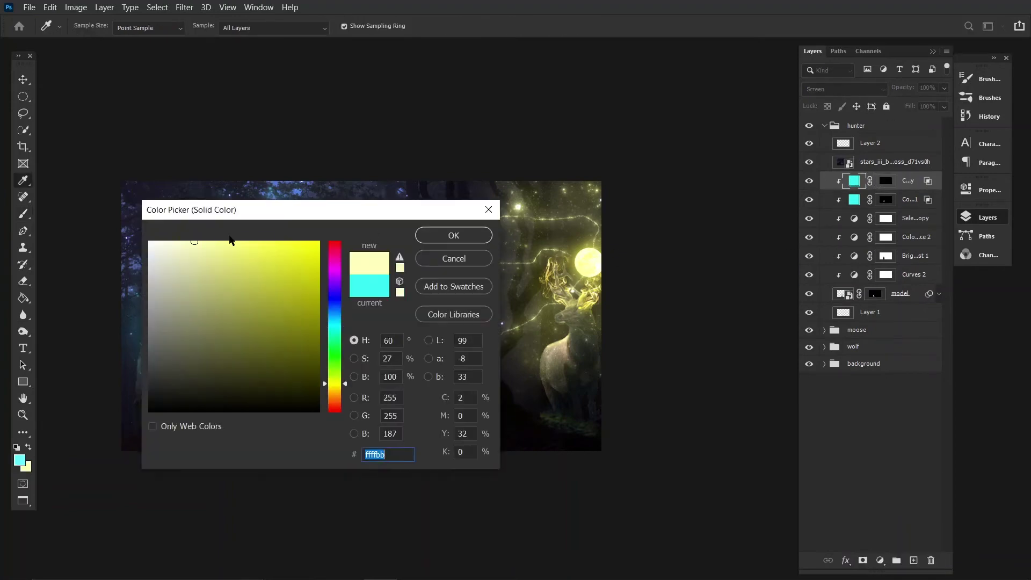
{"action": "key", "text": "Return"}
{"action": "key", "text": "b"}
{"action": "key", "text": "ctrl+plus"}
{"action": "left_click", "coordinate": [886, 181]}
{"action": "right_click", "coordinate": [437, 96]}
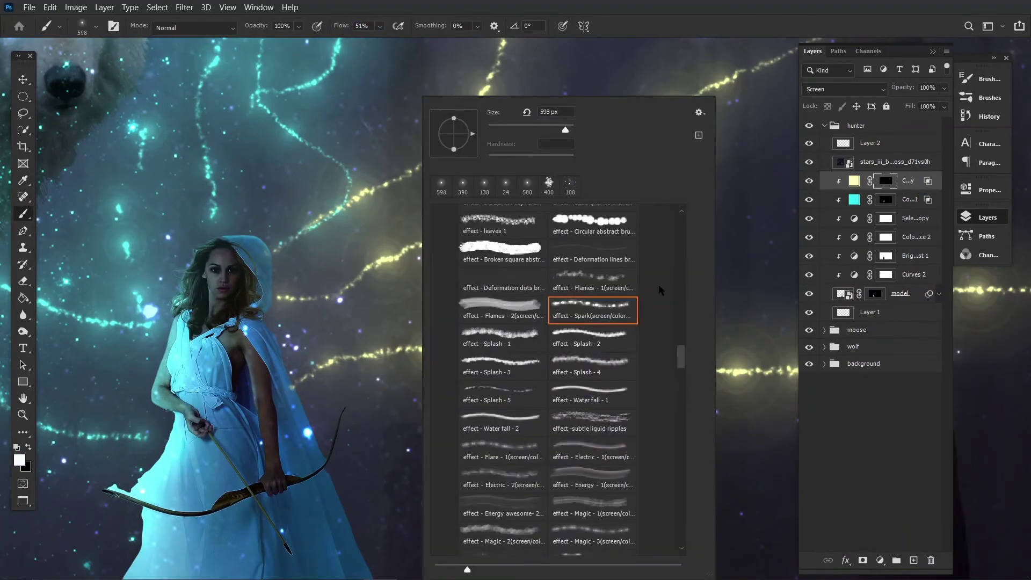
{"action": "scroll", "coordinate": [570, 322], "scroll_direction": "down", "scroll_amount": 5}
{"action": "double_click", "coordinate": [538, 226]}
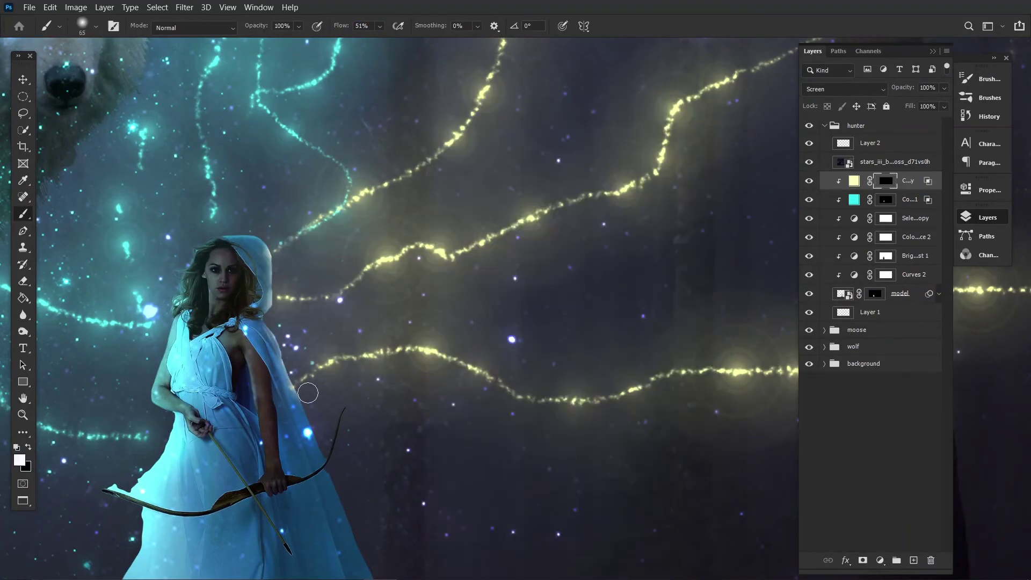
{"action": "scroll", "coordinate": [308, 393], "scroll_direction": "down", "scroll_amount": 5}
{"action": "scroll", "coordinate": [308, 376], "scroll_direction": "down", "scroll_amount": 2}
{"action": "scroll", "coordinate": [312, 346], "scroll_direction": "up", "scroll_amount": 6}
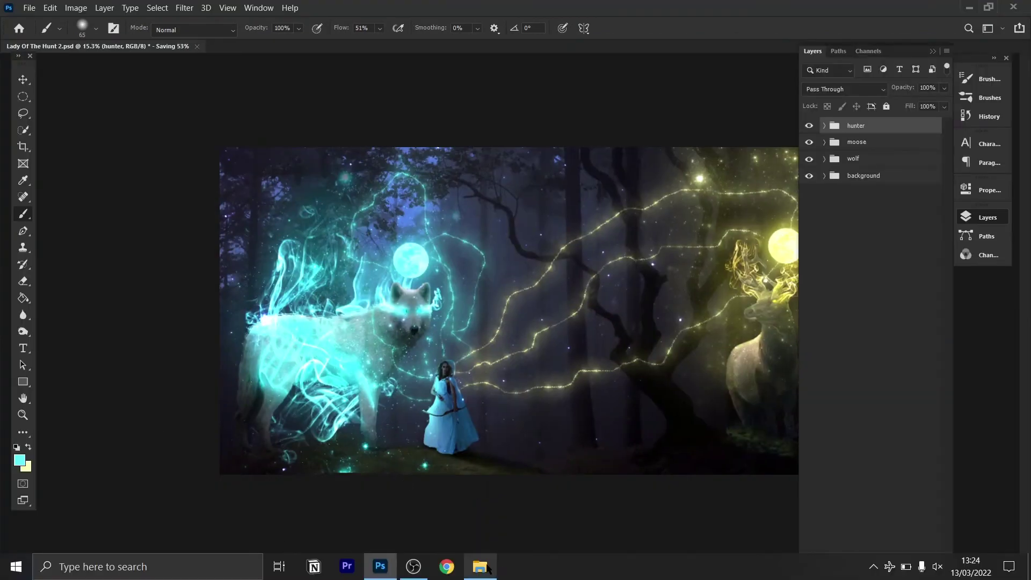
- Add a Brightness/Contrast adjustment to the background group and paint its mask black around the archer
{"action": "left_click", "coordinate": [825, 175]}
{"action": "left_click", "coordinate": [880, 560]}
{"action": "left_click", "coordinate": [859, 366]}
{"action": "left_click", "coordinate": [978, 190]}
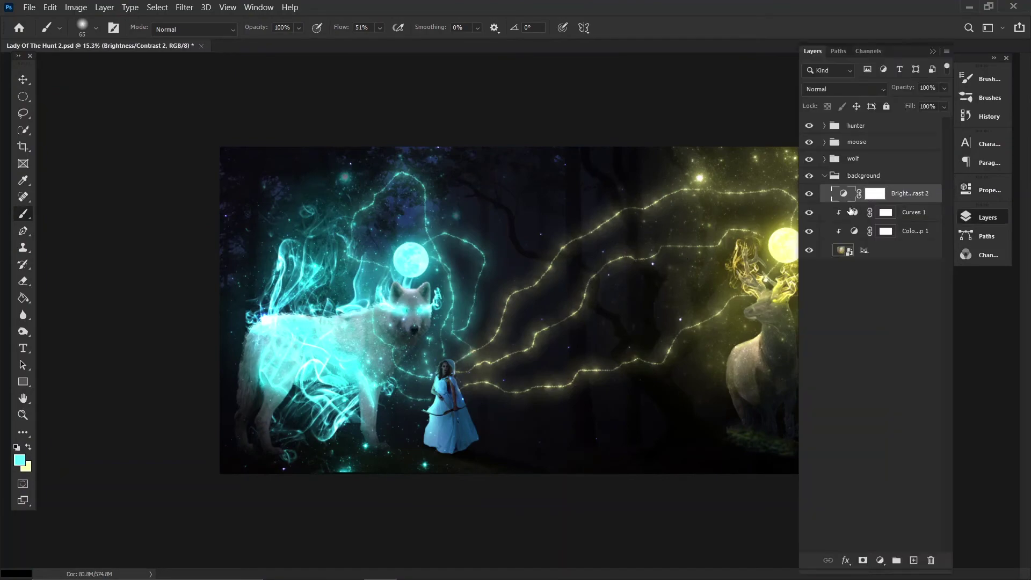
{"action": "key", "text": "x"}
{"action": "left_click_drag", "start_coordinate": [380, 184], "coordinate": [496, 369]}
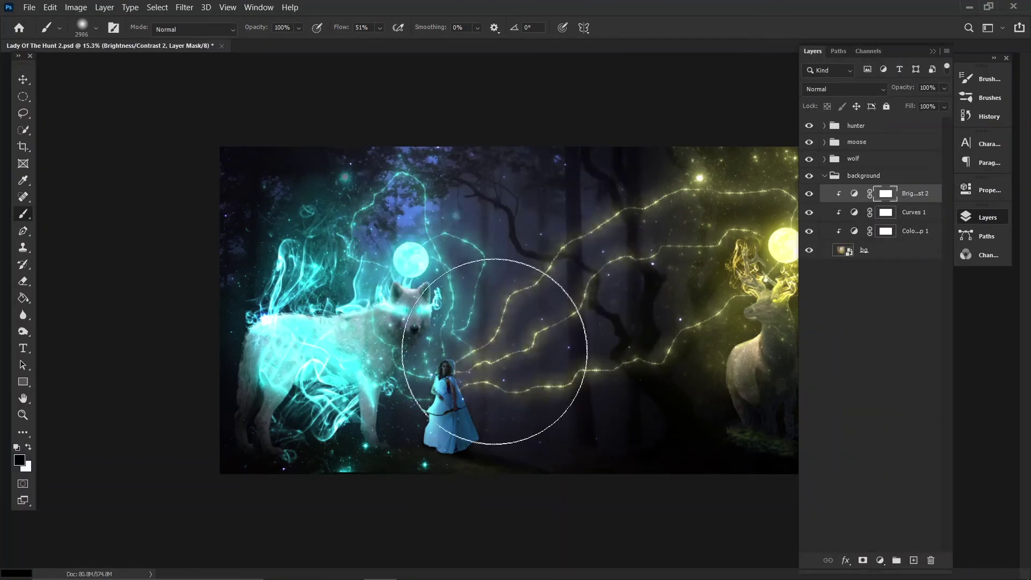
{"action": "scroll", "coordinate": [583, 373], "scroll_direction": "up", "scroll_amount": 3}
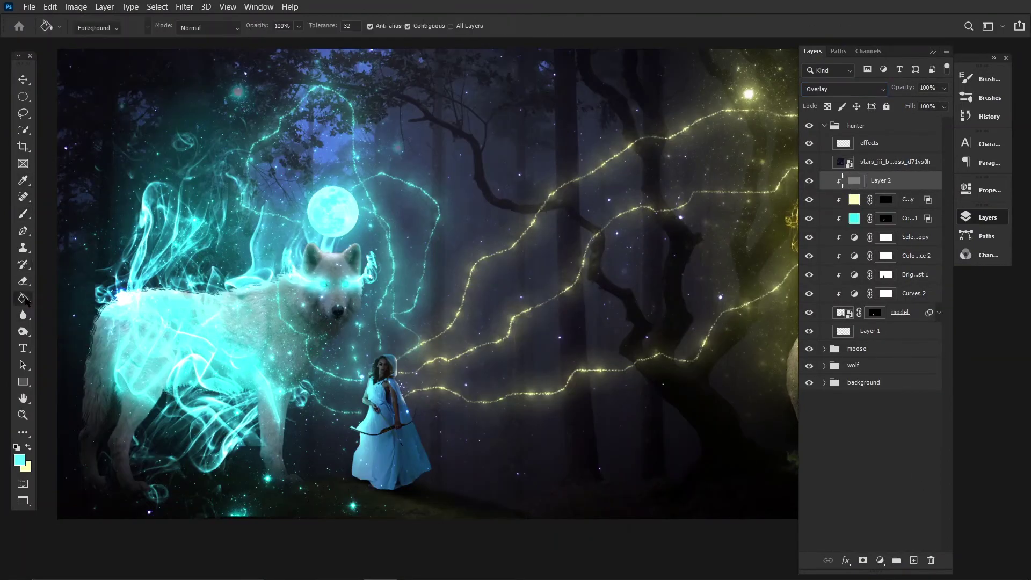
- Switch to the Dodge tool with a larger brush for toning the archer's dress
{"action": "right_click", "coordinate": [23, 332]}
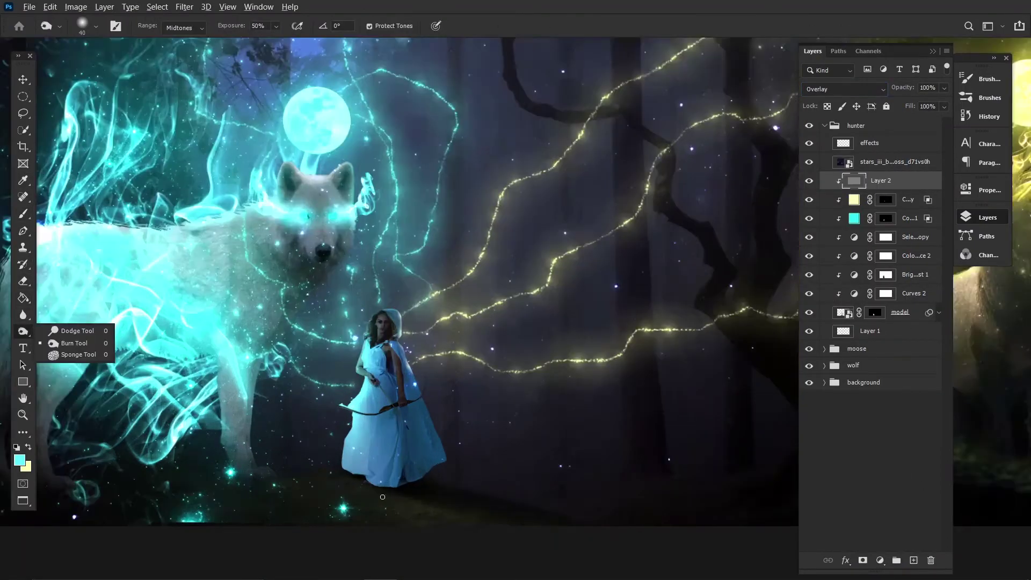
{"action": "left_click", "coordinate": [65, 330]}
{"action": "scroll", "coordinate": [453, 410], "scroll_direction": "up", "scroll_amount": 5}
{"action": "key", "text": "bracketright"}
{"action": "key", "text": "bracketright"}
{"action": "key", "text": "bracketright"}
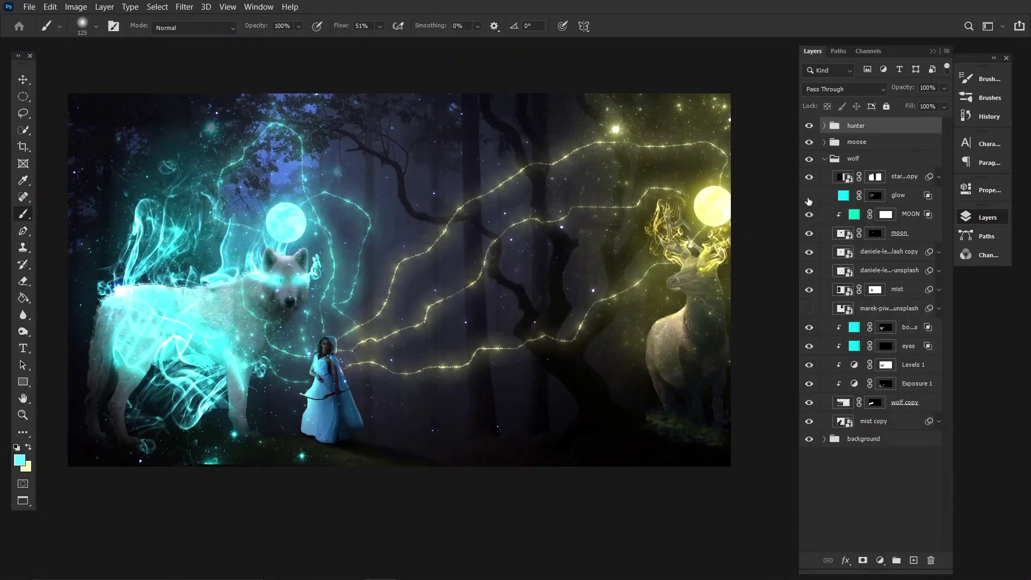
- Lower the wolf cyan glow's layer-style Fill to 72%
{"action": "left_click", "coordinate": [886, 327]}
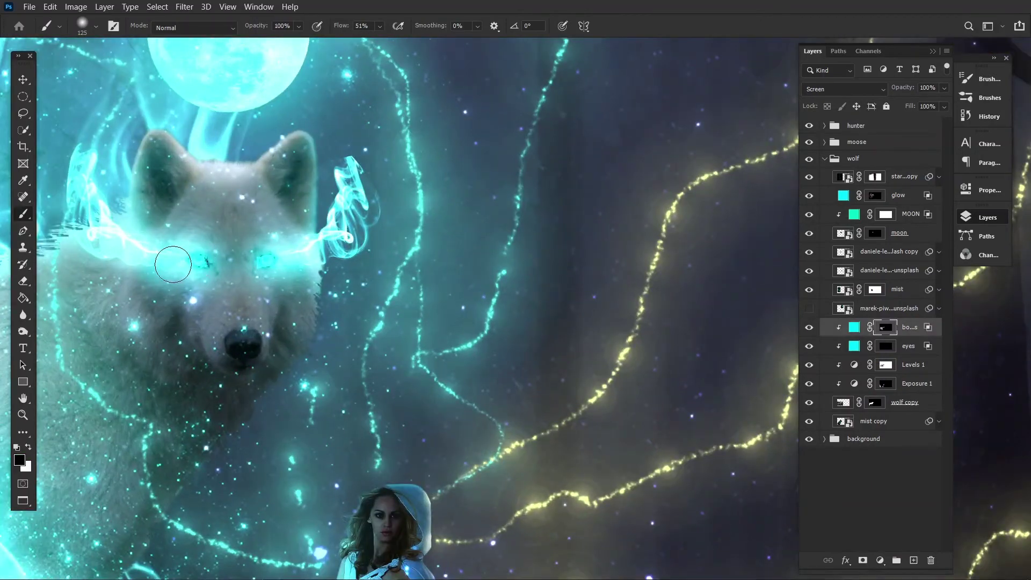
{"action": "key", "text": "ctrl+0"}
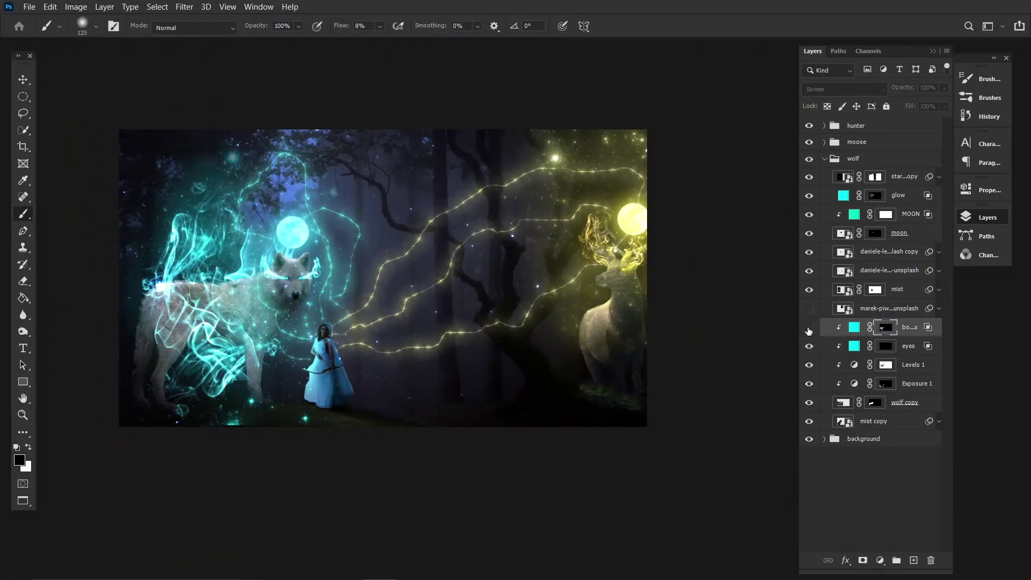
{"action": "double_click", "coordinate": [919, 327]}
{"action": "left_click", "coordinate": [944, 69]}
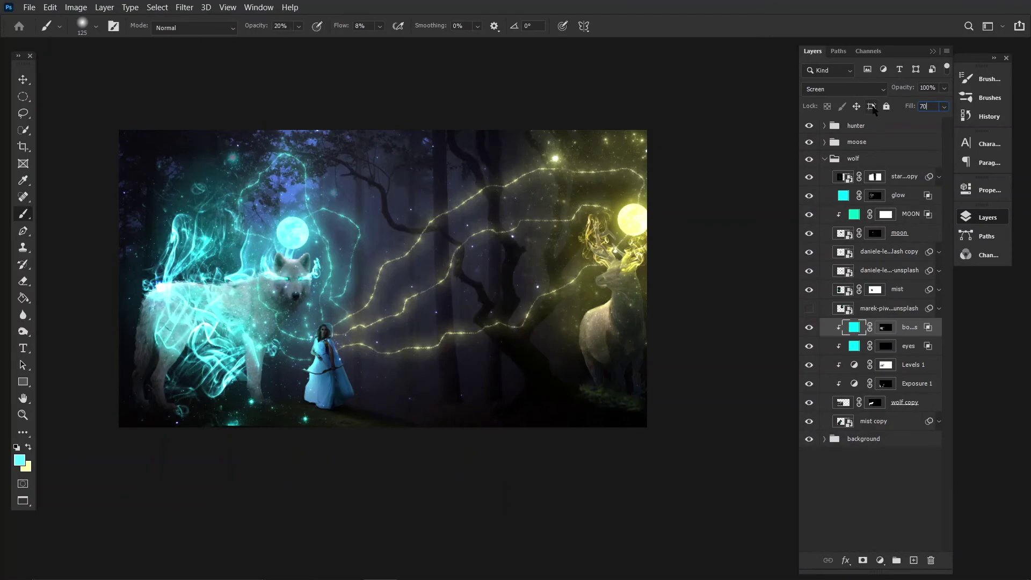
{"action": "key", "text": "Return"}
- Select the effects layer in the hunter group, pick a brush, and undo a test stroke
{"action": "left_click", "coordinate": [825, 126]}
{"action": "left_click", "coordinate": [871, 143]}
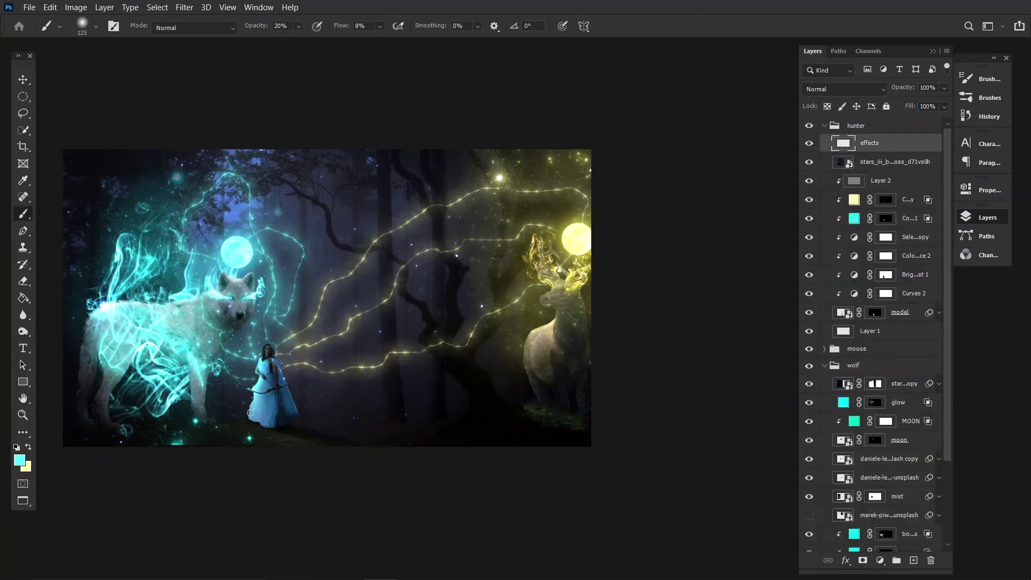
{"action": "scroll", "coordinate": [357, 288], "scroll_direction": "up", "scroll_amount": 5}
{"action": "right_click", "coordinate": [357, 288]}
{"action": "scroll", "coordinate": [663, 402], "scroll_direction": "down", "scroll_amount": 5}
{"action": "double_click", "coordinate": [544, 185]}
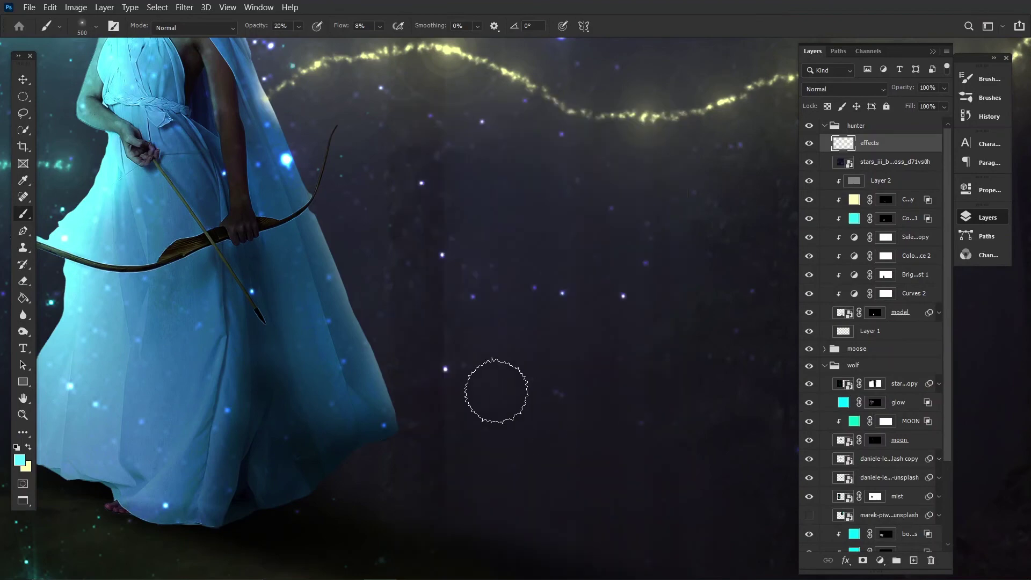
{"action": "key", "text": "ctrl+0"}
{"action": "left_click_drag", "start_coordinate": [703, 317], "coordinate": [622, 414]}
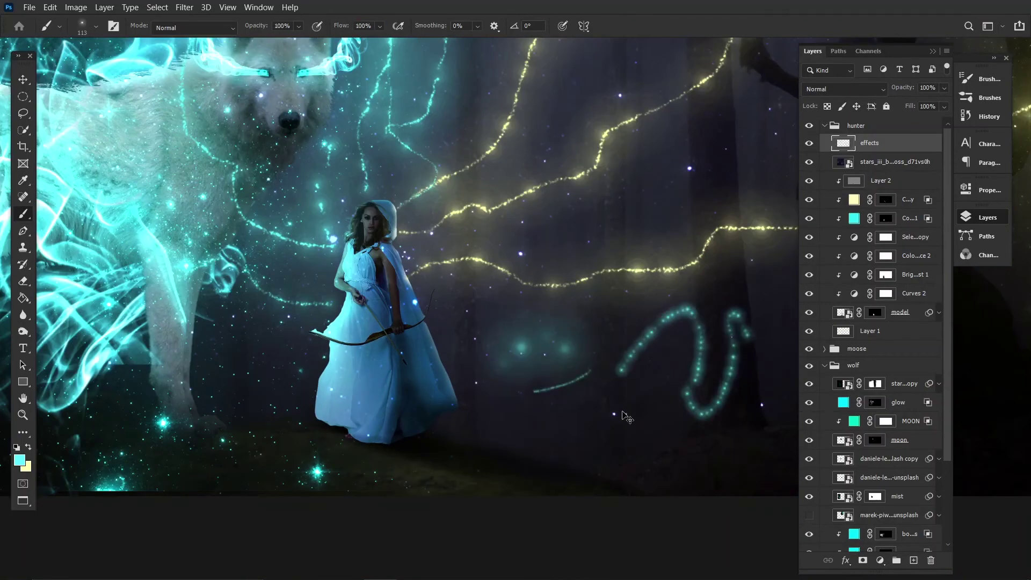
{"action": "key", "text": "ctrl+z"}
- Paint a dotted cyan trail with the Magic 4 brush and try, then undo, an electric burst
{"action": "right_click", "coordinate": [621, 415]}
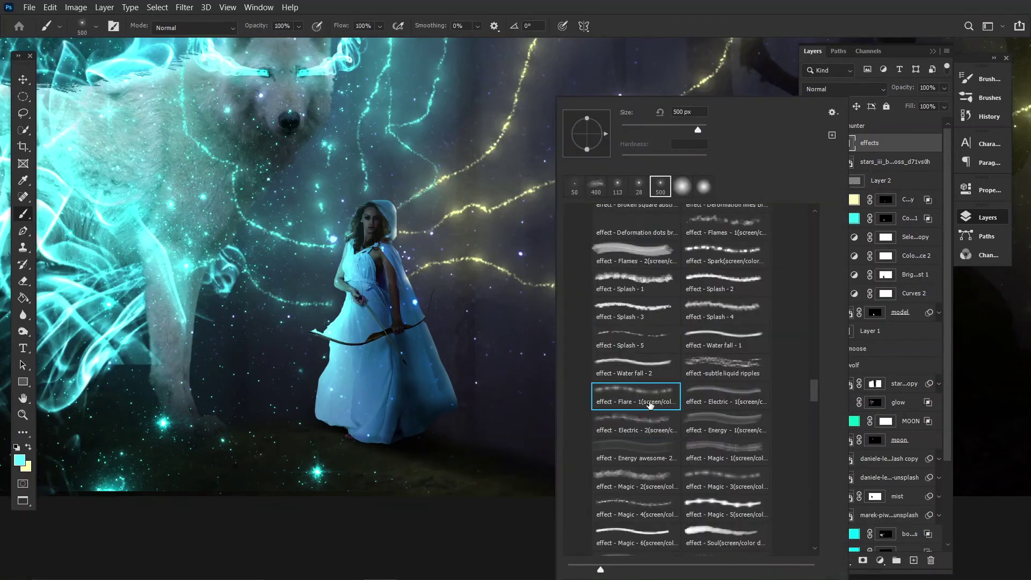
{"action": "left_click", "coordinate": [728, 424]}
{"action": "left_click_drag", "start_coordinate": [539, 391], "coordinate": [532, 411]}
{"action": "right_click", "coordinate": [772, 425]}
{"action": "left_click", "coordinate": [564, 376]}
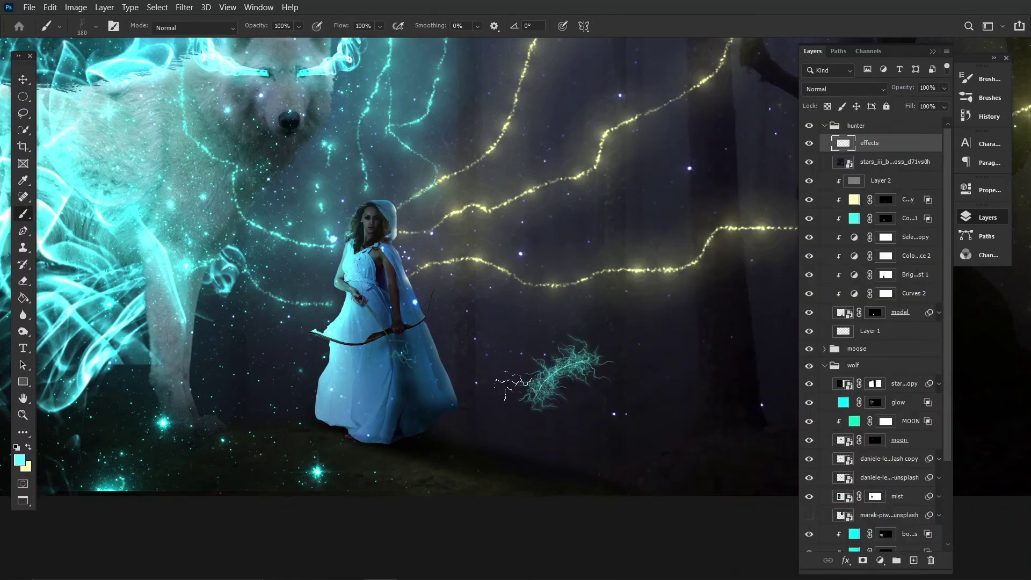
{"action": "left_click", "coordinate": [527, 387]}
{"action": "key", "text": "ctrl+z"}
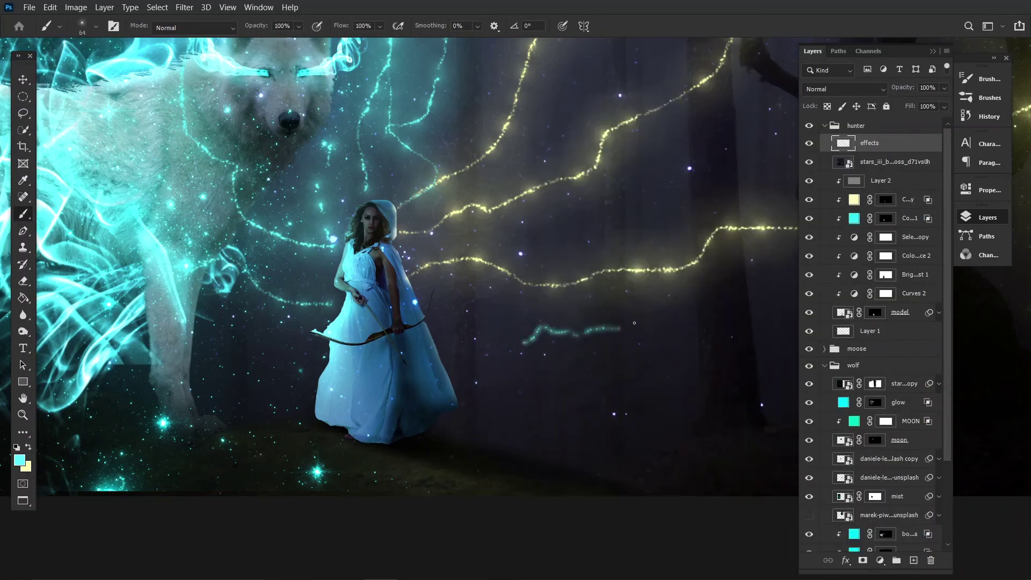
- Paint a yellow sparkle trail down the archer's dress to the forest floor
{"action": "right_click", "coordinate": [635, 323]}
{"action": "scroll", "coordinate": [806, 376], "scroll_direction": "down", "scroll_amount": 1}
{"action": "key", "text": "Return"}
{"action": "key", "text": "x"}
{"action": "left_click_drag", "start_coordinate": [467, 483], "coordinate": [376, 468]}
{"action": "scroll", "coordinate": [363, 303], "scroll_direction": "up", "scroll_amount": 2}
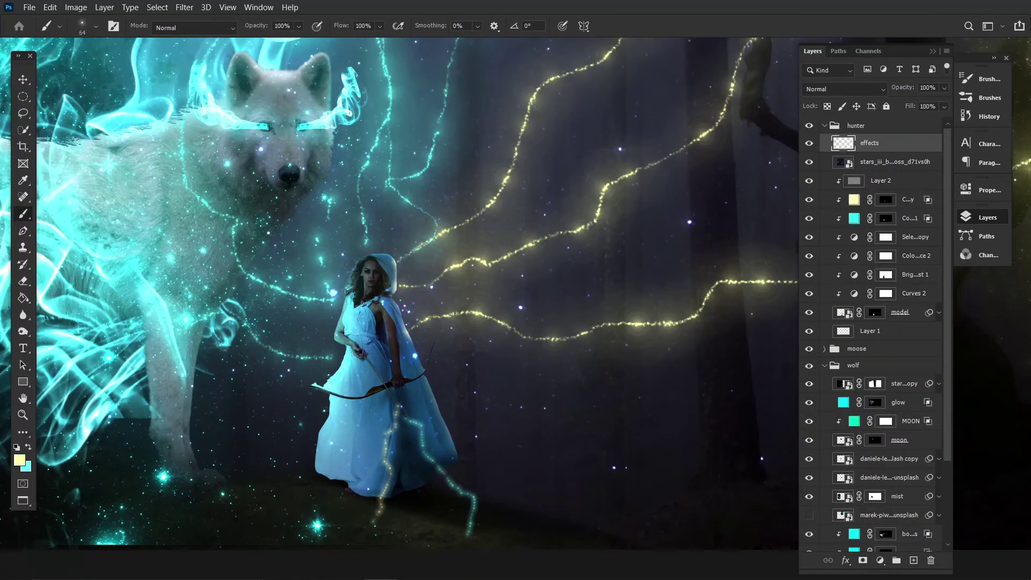
{"action": "scroll", "coordinate": [369, 383], "scroll_direction": "up", "scroll_amount": 2}
{"action": "scroll", "coordinate": [415, 413], "scroll_direction": "down", "scroll_amount": 3}
{"action": "scroll", "coordinate": [416, 413], "scroll_direction": "up", "scroll_amount": 1}
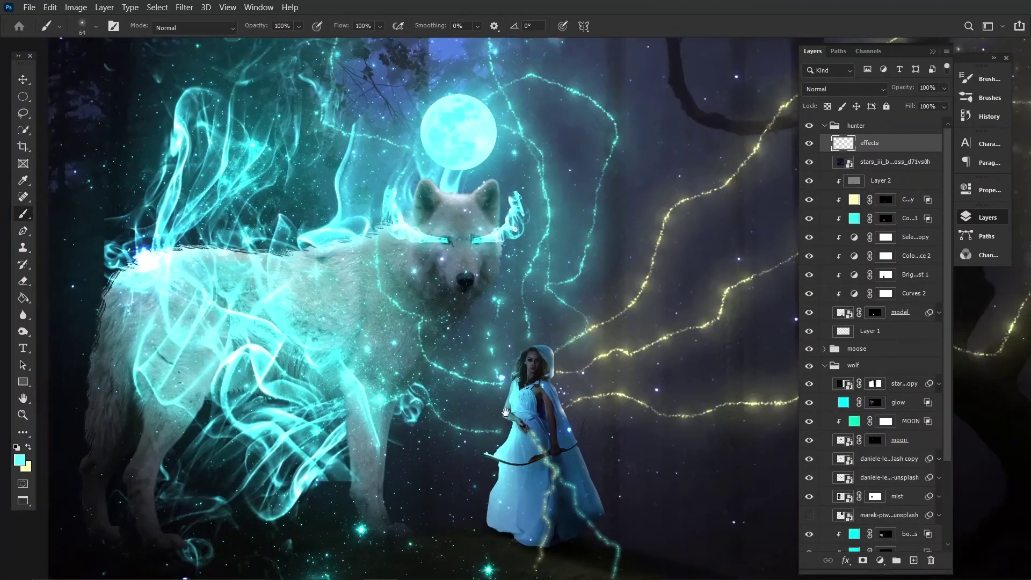
{"action": "scroll", "coordinate": [483, 376], "scroll_direction": "up", "scroll_amount": 2}
{"action": "left_click_drag", "start_coordinate": [618, 376], "coordinate": [289, 373]}
{"action": "scroll", "coordinate": [289, 373], "scroll_direction": "down", "scroll_amount": 3}
{"action": "scroll", "coordinate": [322, 269], "scroll_direction": "up", "scroll_amount": 2}
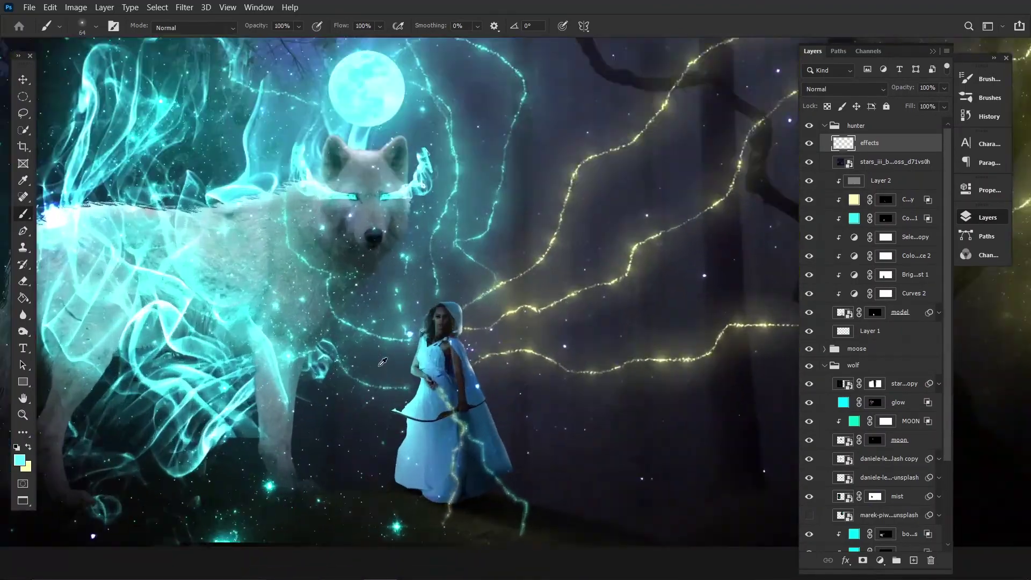
{"action": "scroll", "coordinate": [322, 269], "scroll_direction": "up", "scroll_amount": 1}
{"action": "left_click", "coordinate": [824, 125]}
{"action": "left_click", "coordinate": [824, 159]}
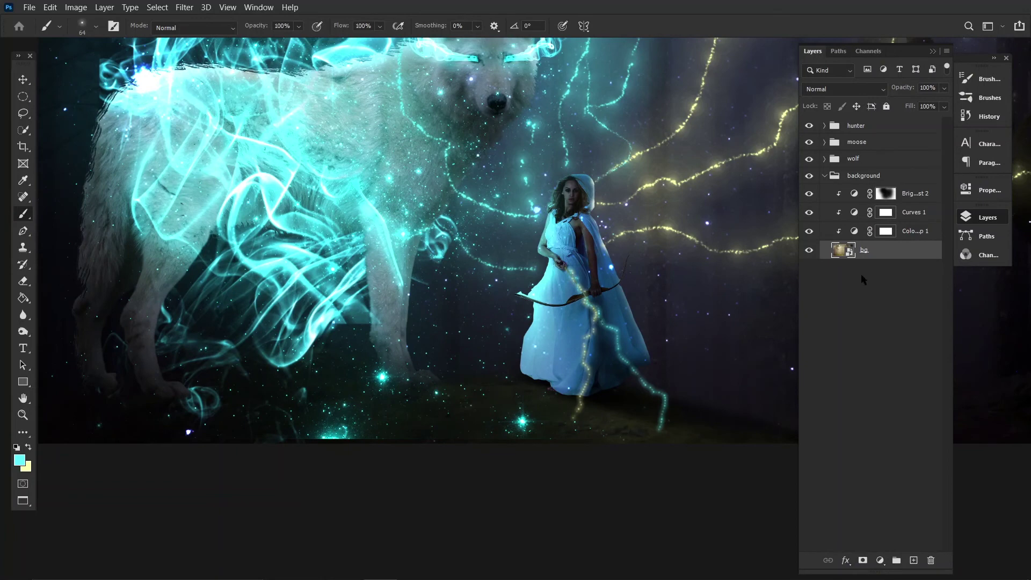
- Add a clipped cyan Solid Color fill with a black mask and paint faint light near the wolf
{"action": "left_click", "coordinate": [880, 560]}
{"action": "left_click", "coordinate": [892, 317]}
{"action": "key", "text": "Return"}
{"action": "key", "text": "ctrl+alt+g"}
{"action": "key", "text": "ctrl+i"}
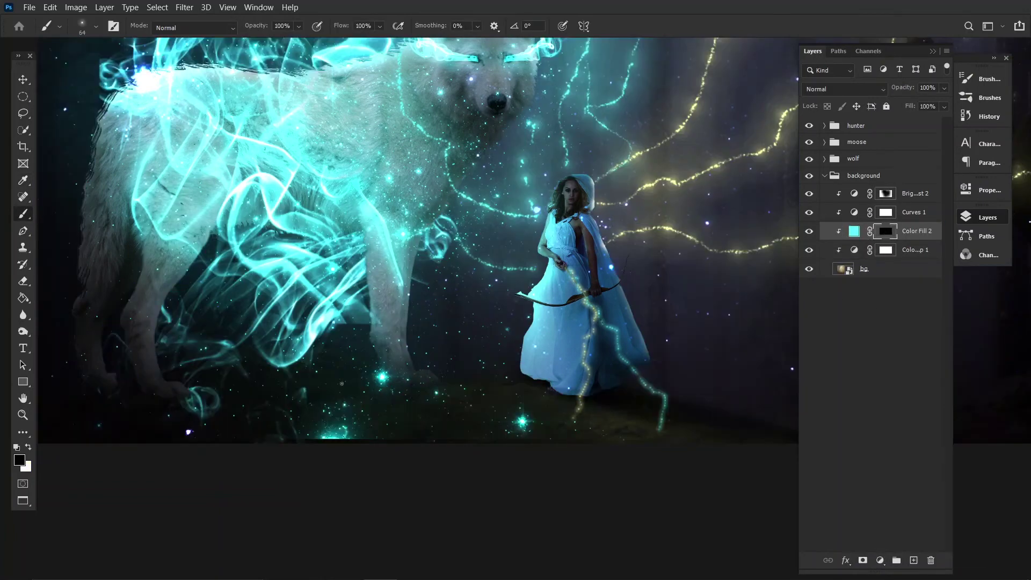
{"action": "right_click", "coordinate": [459, 332]}
{"action": "double_click", "coordinate": [668, 369]}
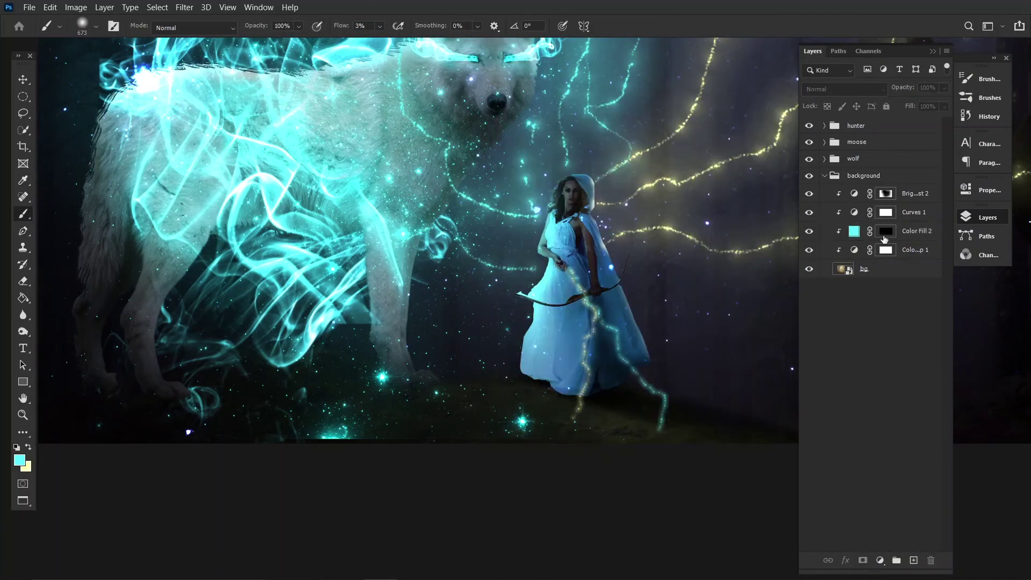
{"action": "scroll", "coordinate": [540, 397], "scroll_direction": "down", "scroll_amount": 3}
{"action": "scroll", "coordinate": [246, 414], "scroll_direction": "down", "scroll_amount": 2}
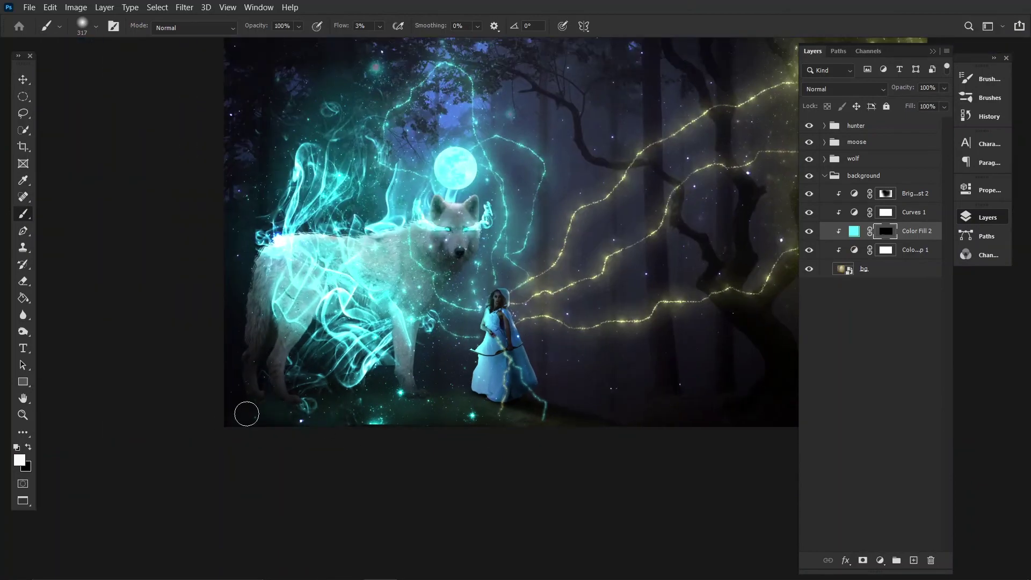
{"action": "scroll", "coordinate": [246, 414], "scroll_direction": "up", "scroll_amount": 5}
{"action": "scroll", "coordinate": [408, 419], "scroll_direction": "down", "scroll_amount": 3}
{"action": "scroll", "coordinate": [405, 396], "scroll_direction": "up", "scroll_amount": 1}
- Duplicate the fill as a yellow copy and target its mask for the elk's side
{"action": "key", "text": "ctrl+j"}
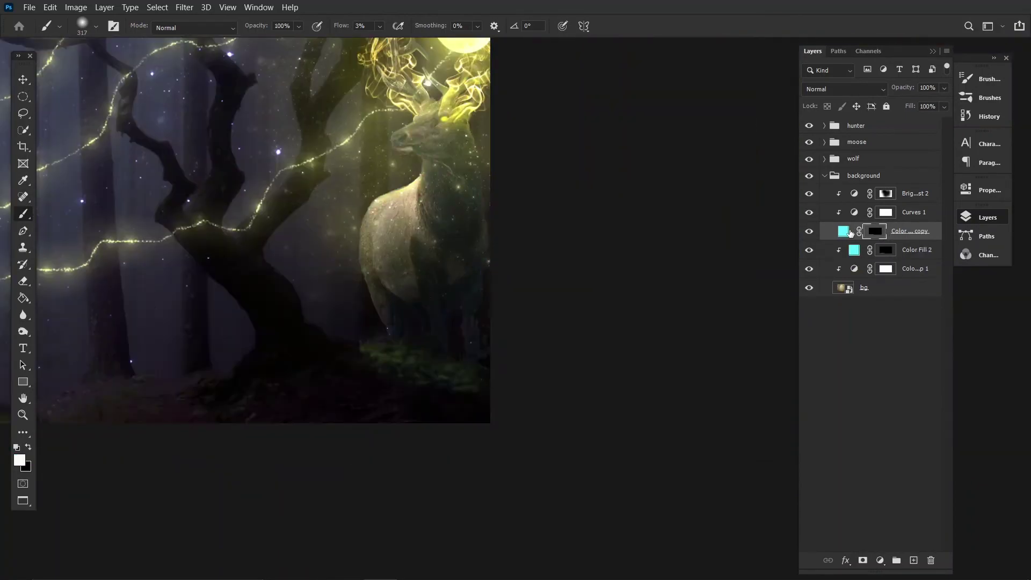
{"action": "double_click", "coordinate": [854, 231]}
{"action": "left_click", "coordinate": [467, 233]}
{"action": "key", "text": "ctrl+backslash"}
{"action": "key", "text": "d"}
{"action": "scroll", "coordinate": [698, 312], "scroll_direction": "down", "scroll_amount": 3}
{"action": "scroll", "coordinate": [656, 357], "scroll_direction": "up", "scroll_amount": 3}
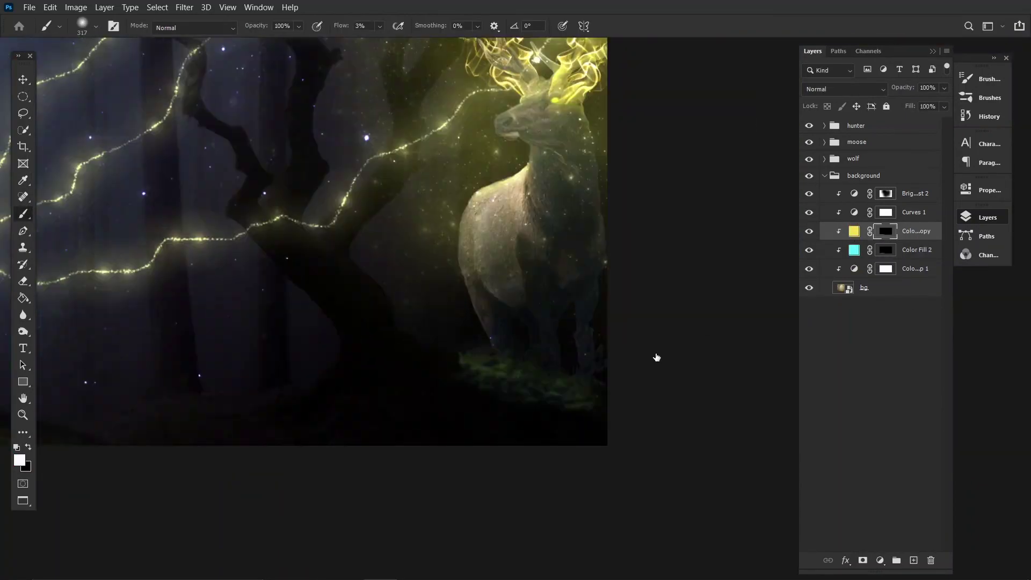
- Adjust the moose's Exposure 2 and background Curves 1 masks, then view the composite full screen
{"action": "left_click", "coordinate": [553, 386], "text": "ctrl"}
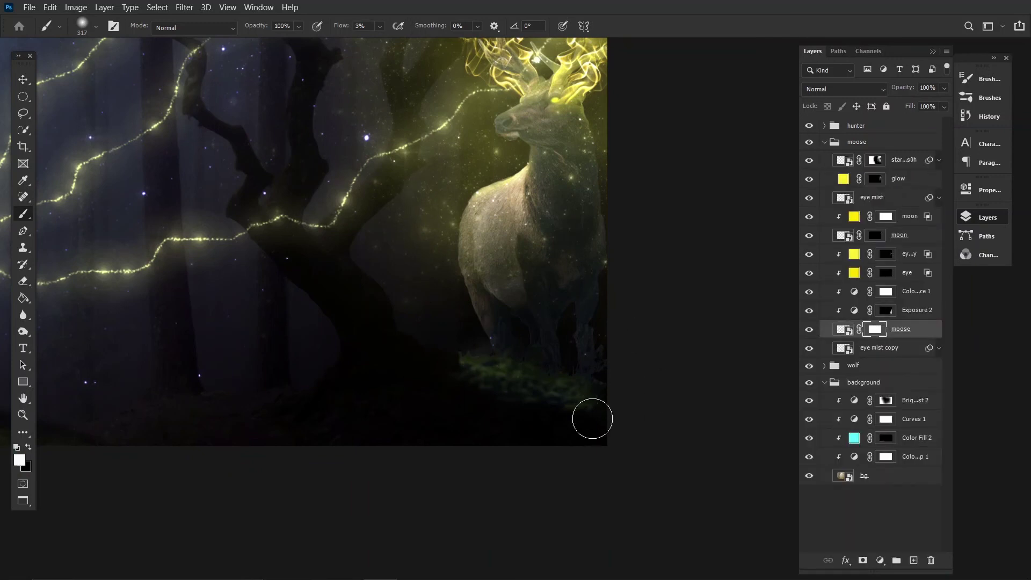
{"action": "left_click", "coordinate": [817, 311]}
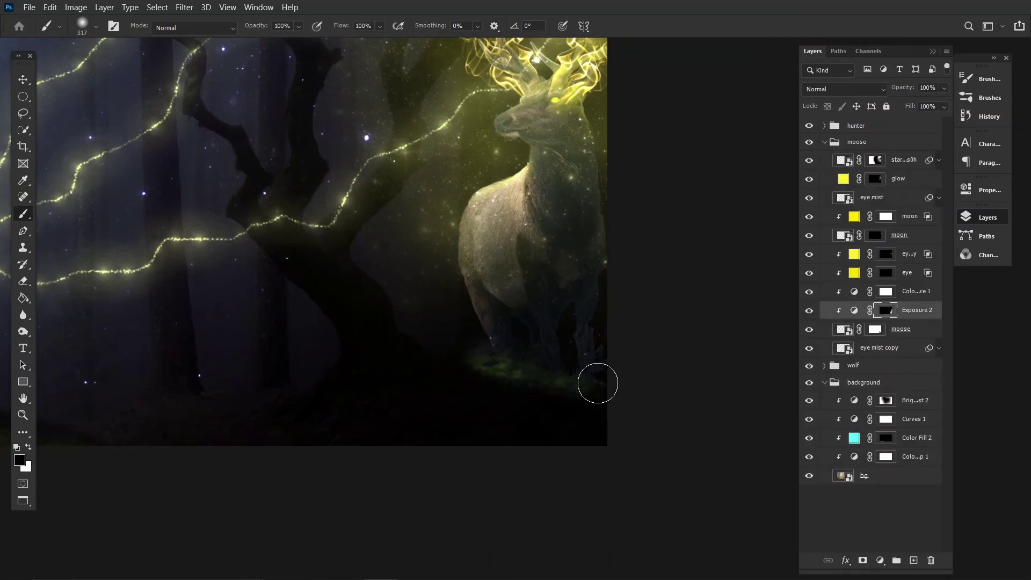
{"action": "scroll", "coordinate": [507, 371], "scroll_direction": "down", "scroll_amount": 3}
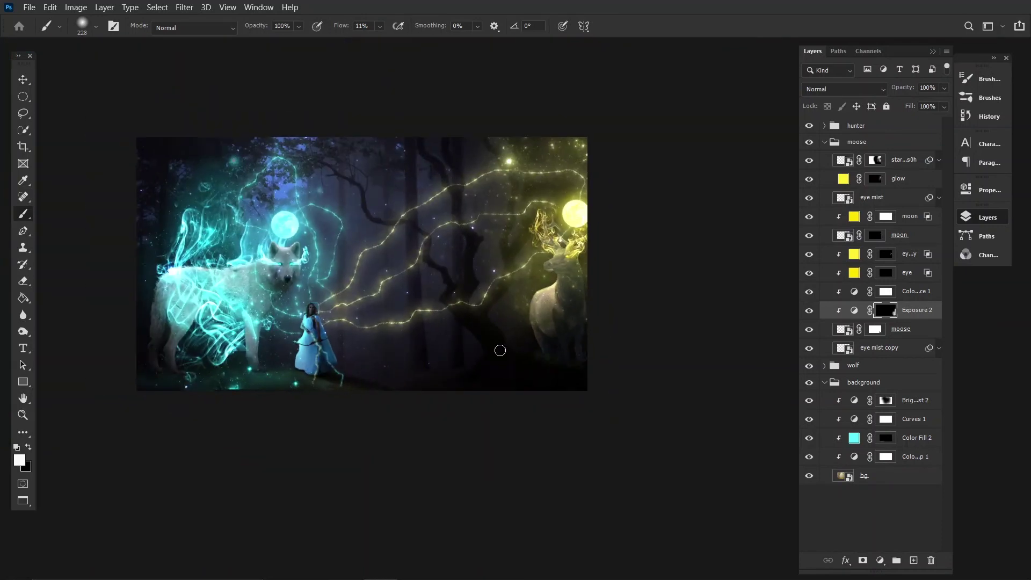
{"action": "left_click", "coordinate": [500, 350], "text": "ctrl"}
{"action": "left_click", "coordinate": [886, 419]}
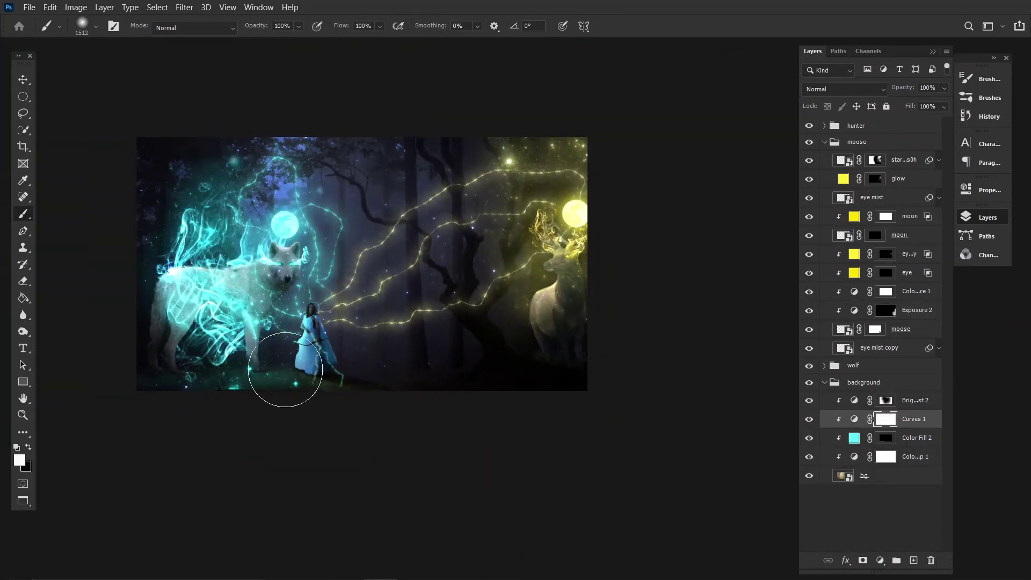
{"action": "key", "text": "f"}
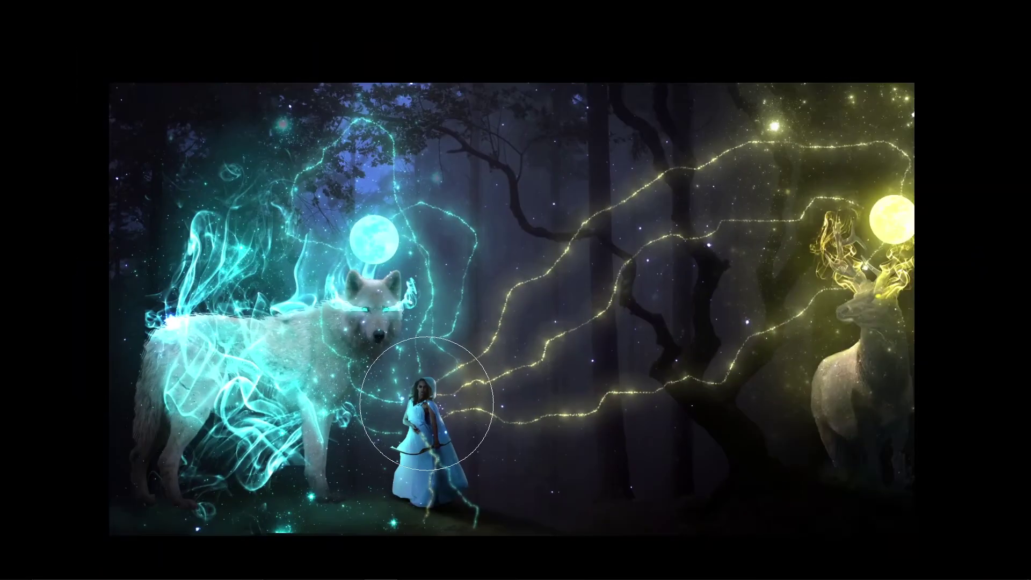